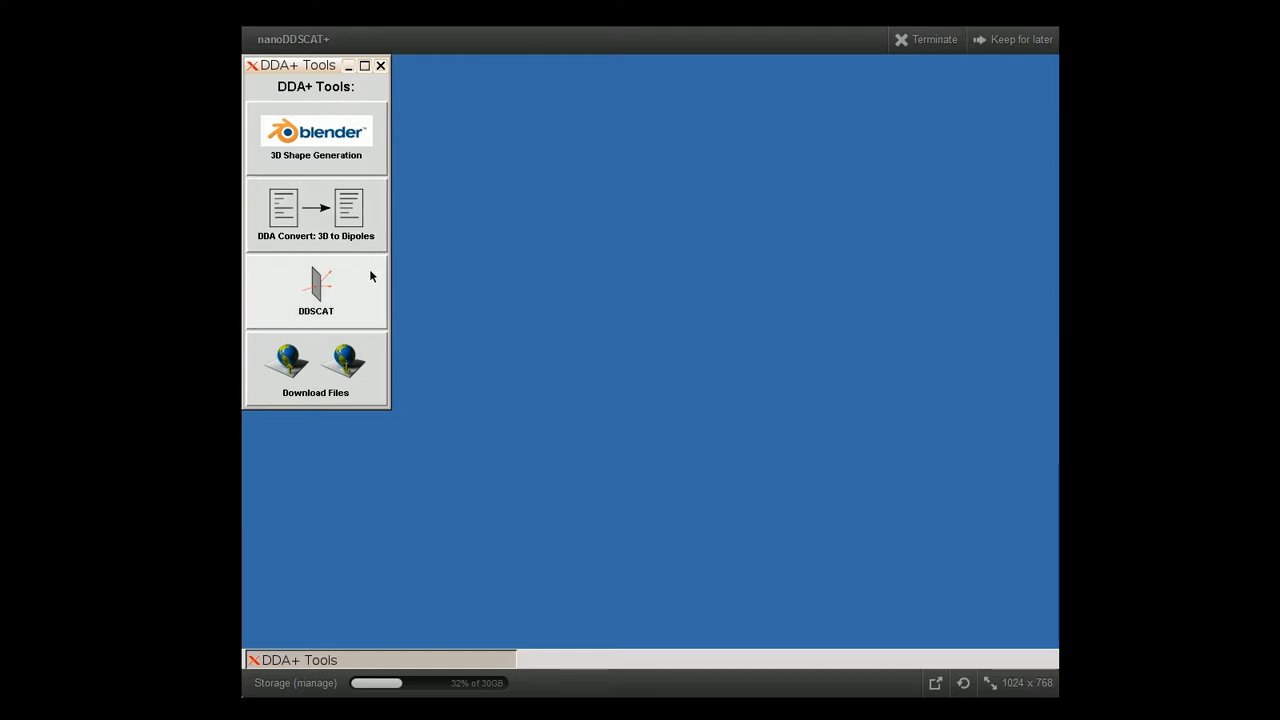
- View the file upload and download options of the DDA+ tools, and close that window without transferring anything
{"action": "left_click", "coordinate": [371, 357]}
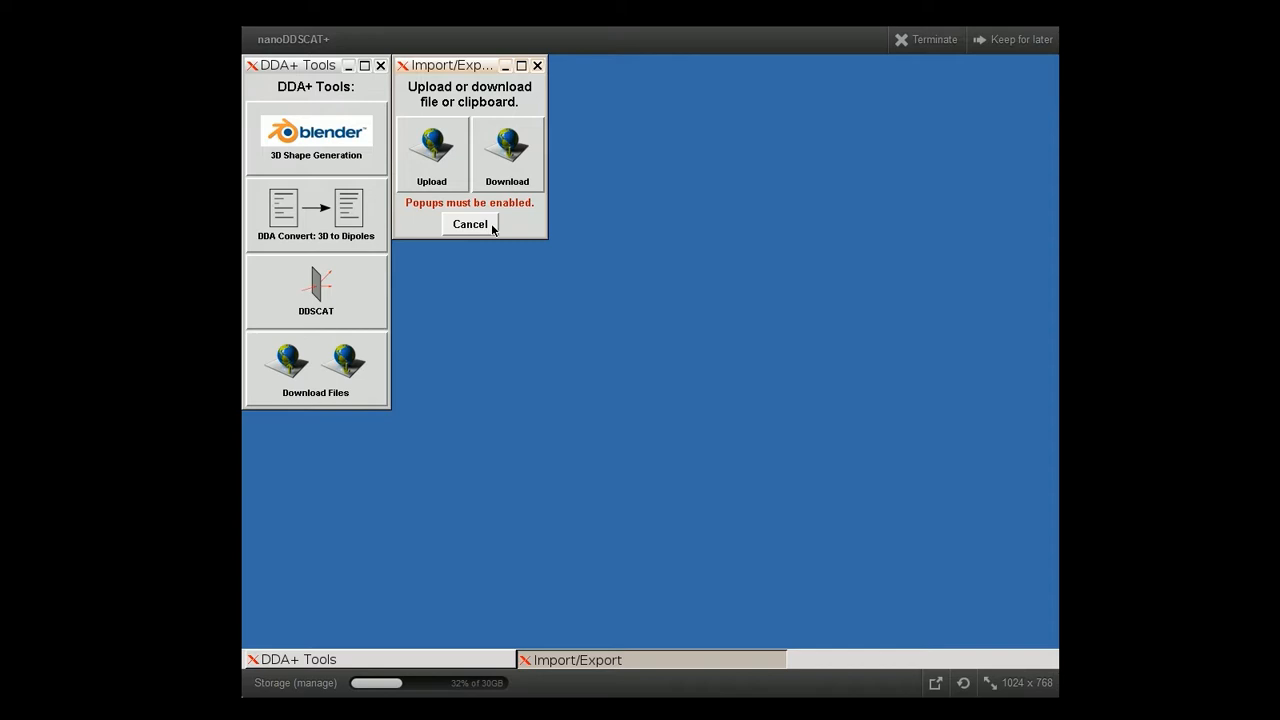
{"action": "left_click", "coordinate": [491, 223]}
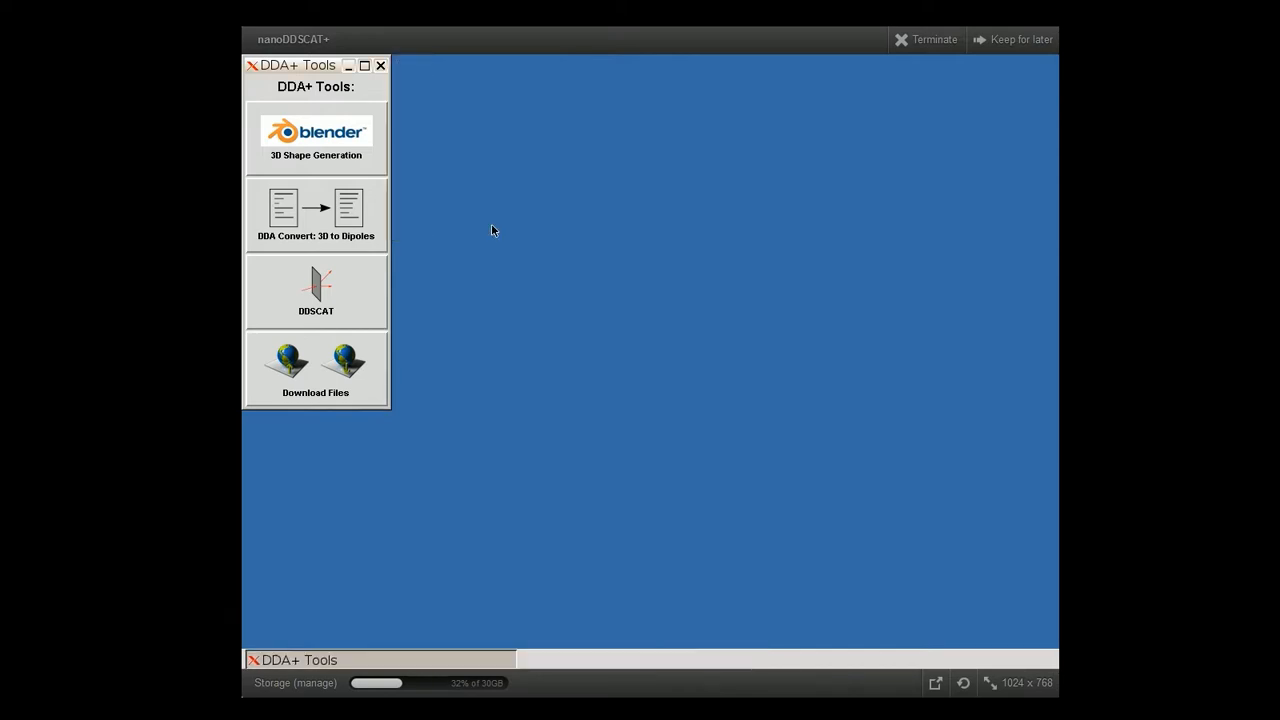
- Launch the Blender 3D shape generation tool and dismiss its splash screen
{"action": "left_click", "coordinate": [366, 140]}
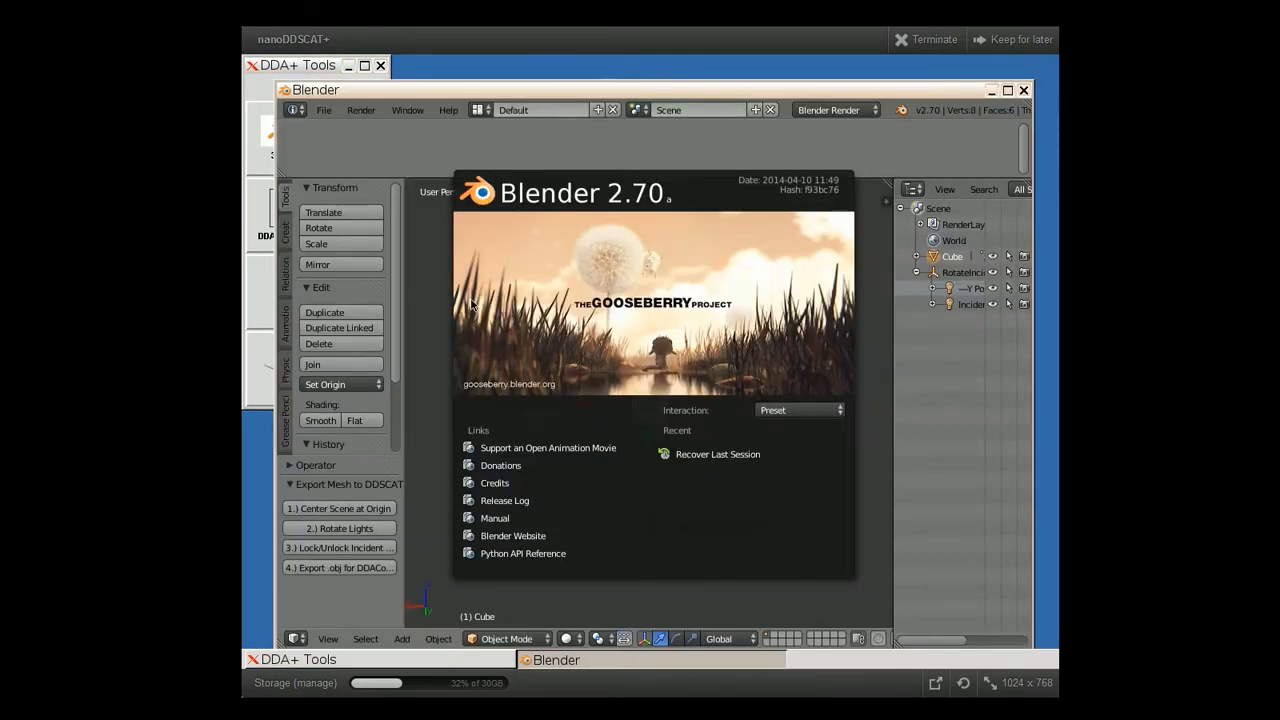
{"action": "left_click", "coordinate": [441, 333]}
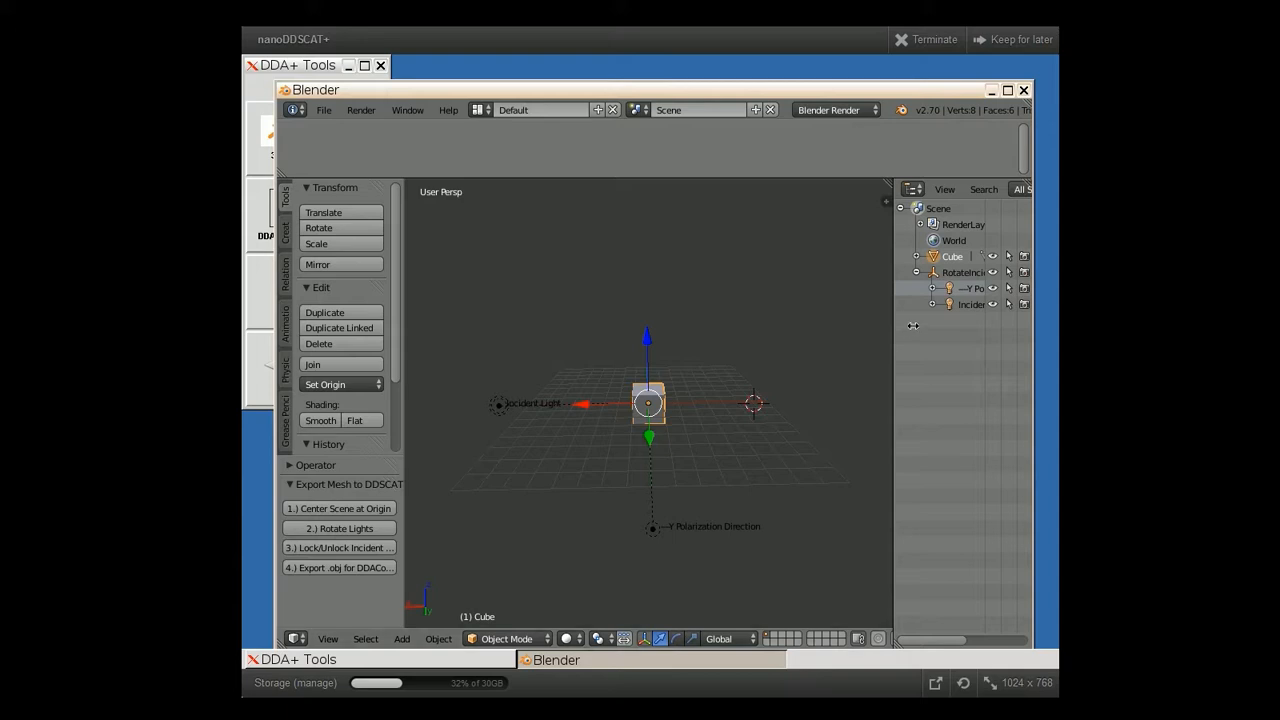
- Highlight the Y Polarization Direction lamp and the Incident Light lamp in turn to identify them in the scene
{"action": "left_click", "coordinate": [952, 289]}
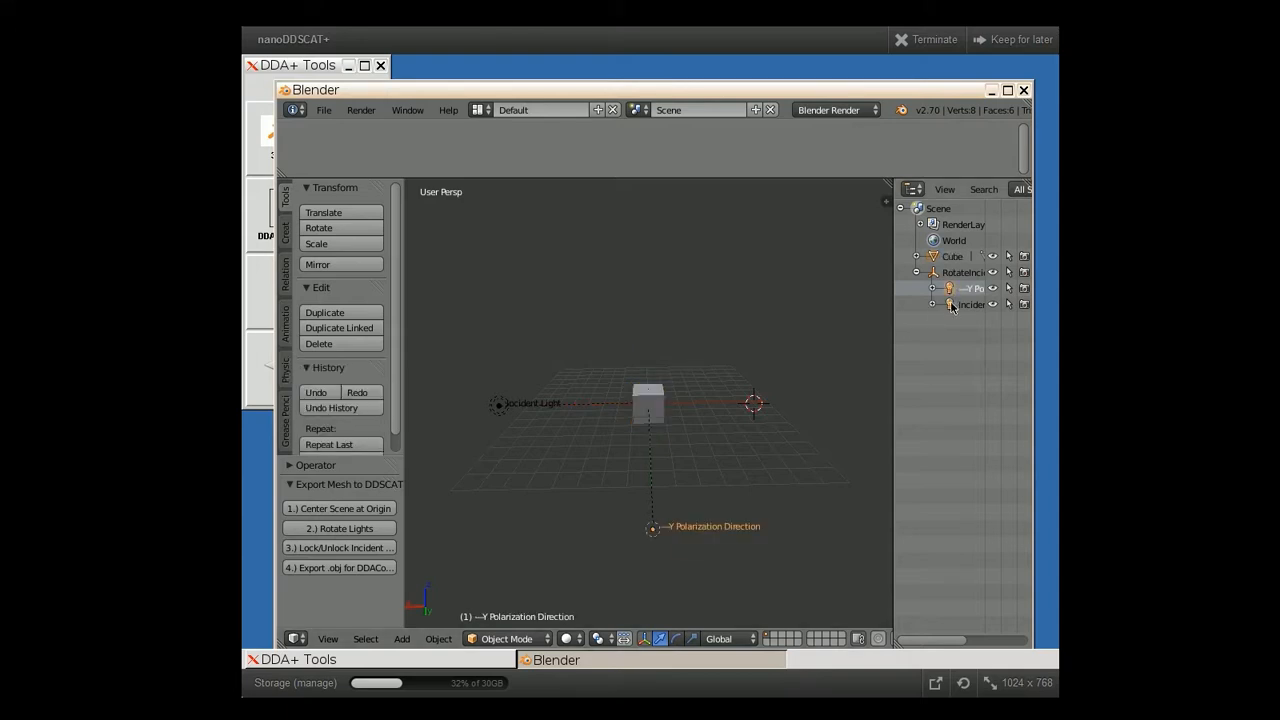
{"action": "left_click", "coordinate": [952, 305]}
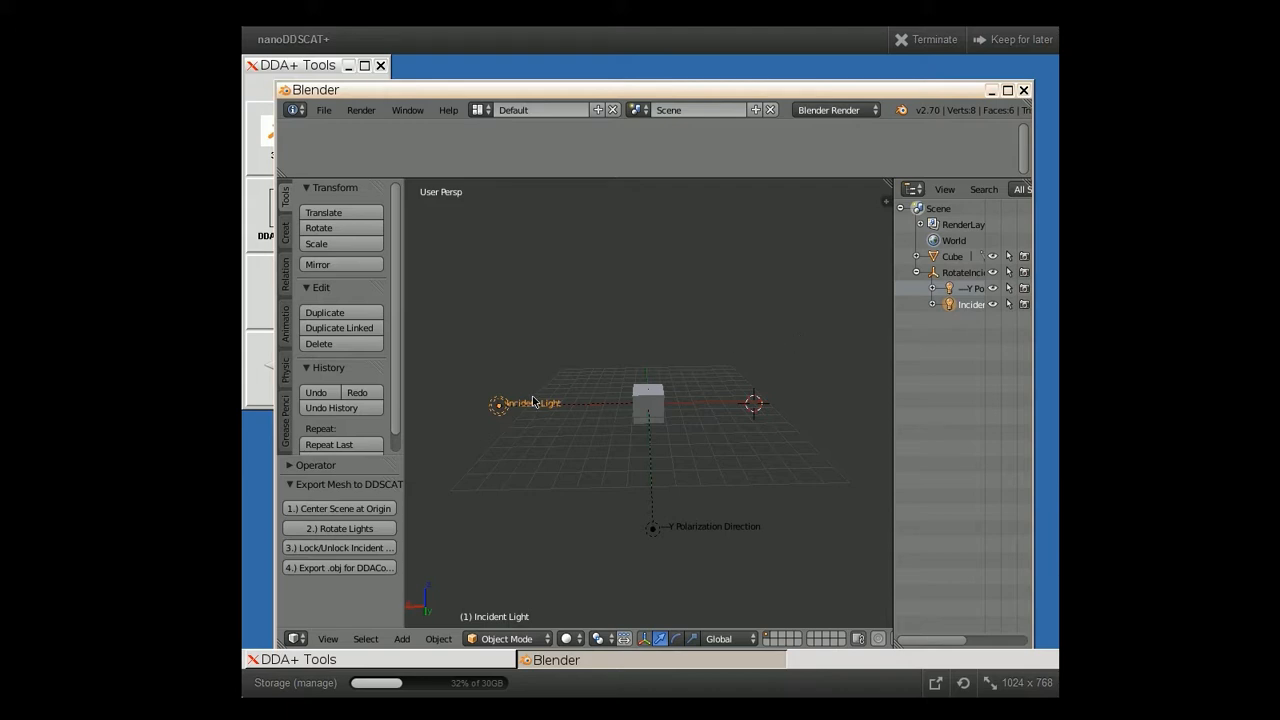
- Delete the default cube from the scene
{"action": "left_click", "coordinate": [936, 258]}
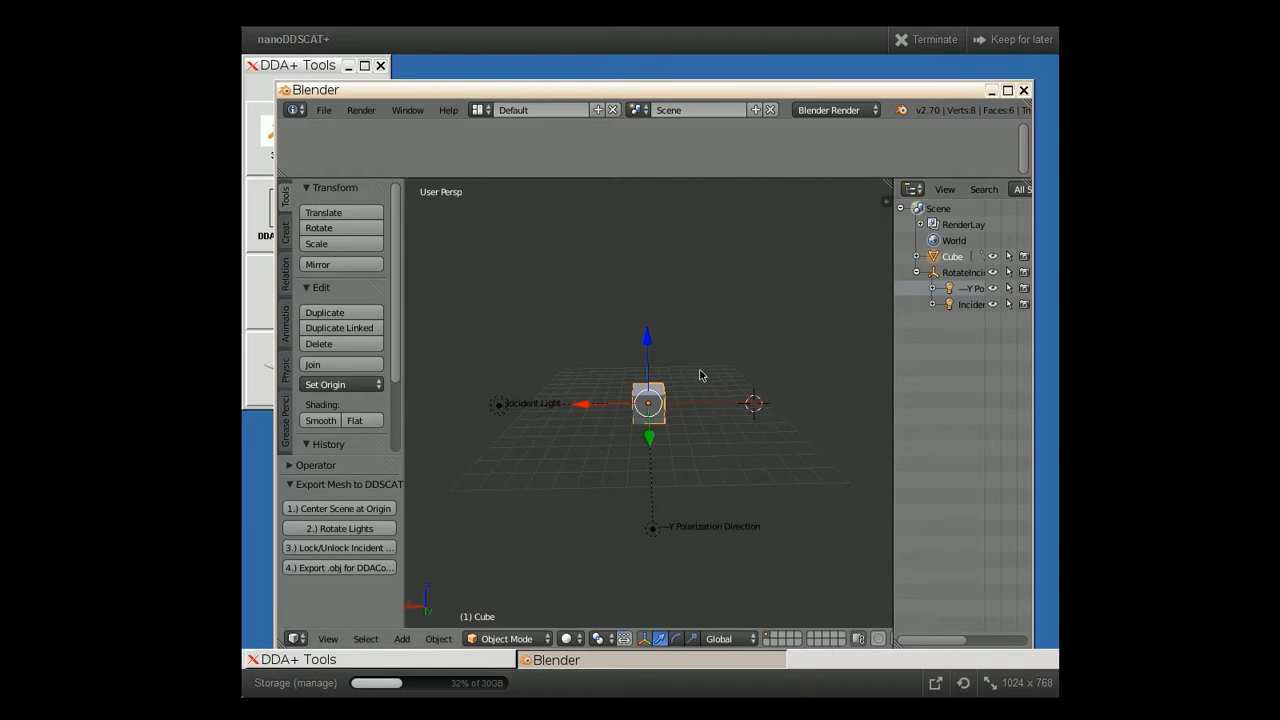
{"action": "left_click_drag", "start_coordinate": [697, 372], "coordinate": [706, 391]}
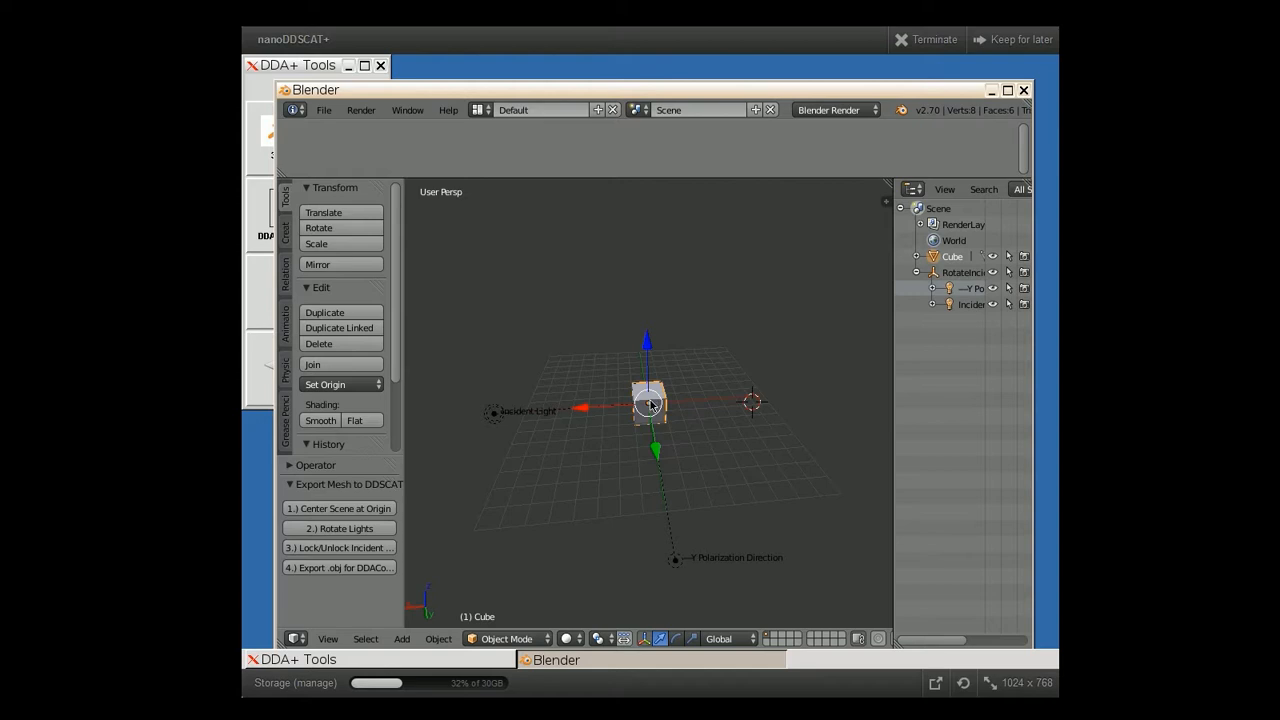
{"action": "key", "text": "x"}
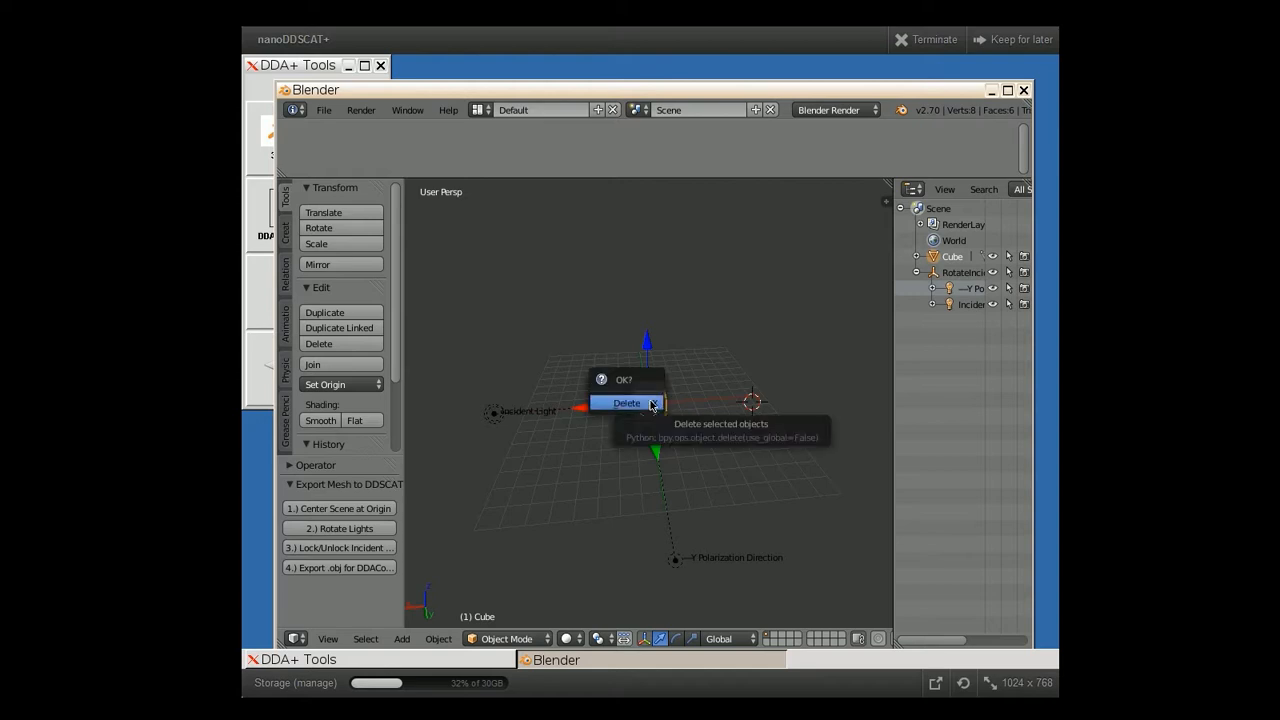
{"action": "left_click", "coordinate": [649, 402]}
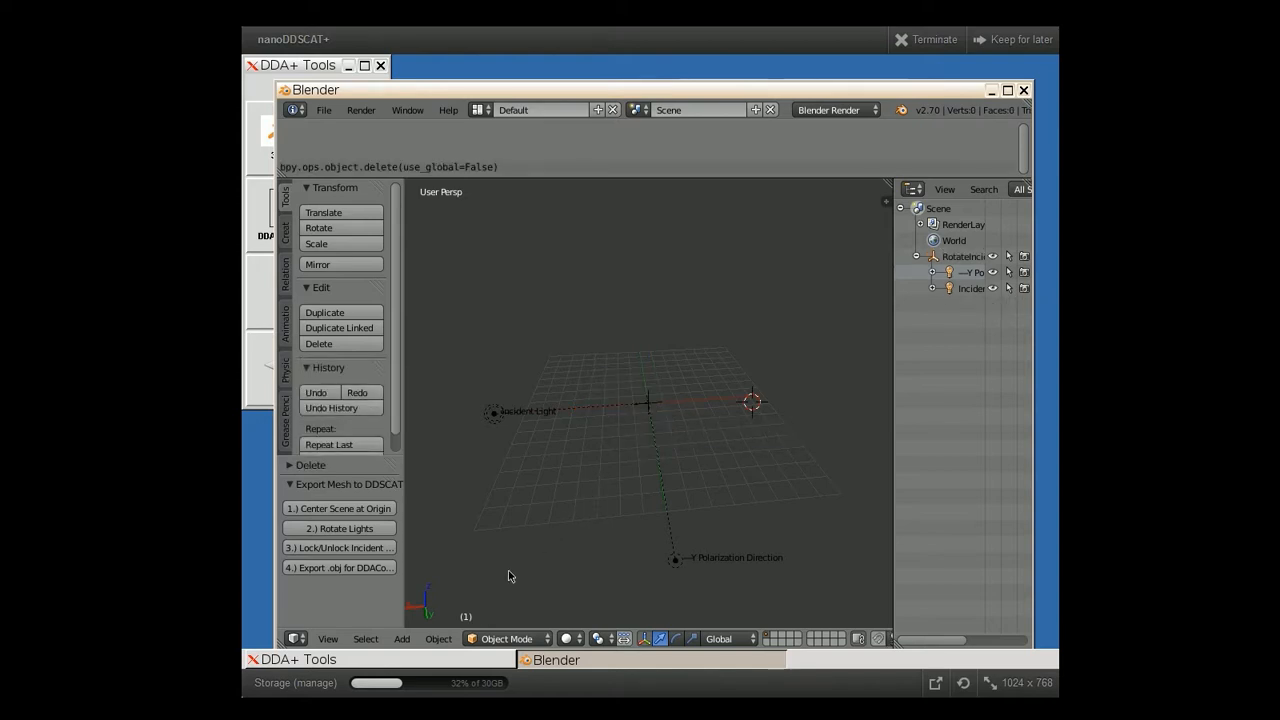
- Add a cone mesh and move it about 1.7 units along X and about 2.4 units up along Z
{"action": "left_click", "coordinate": [453, 639]}
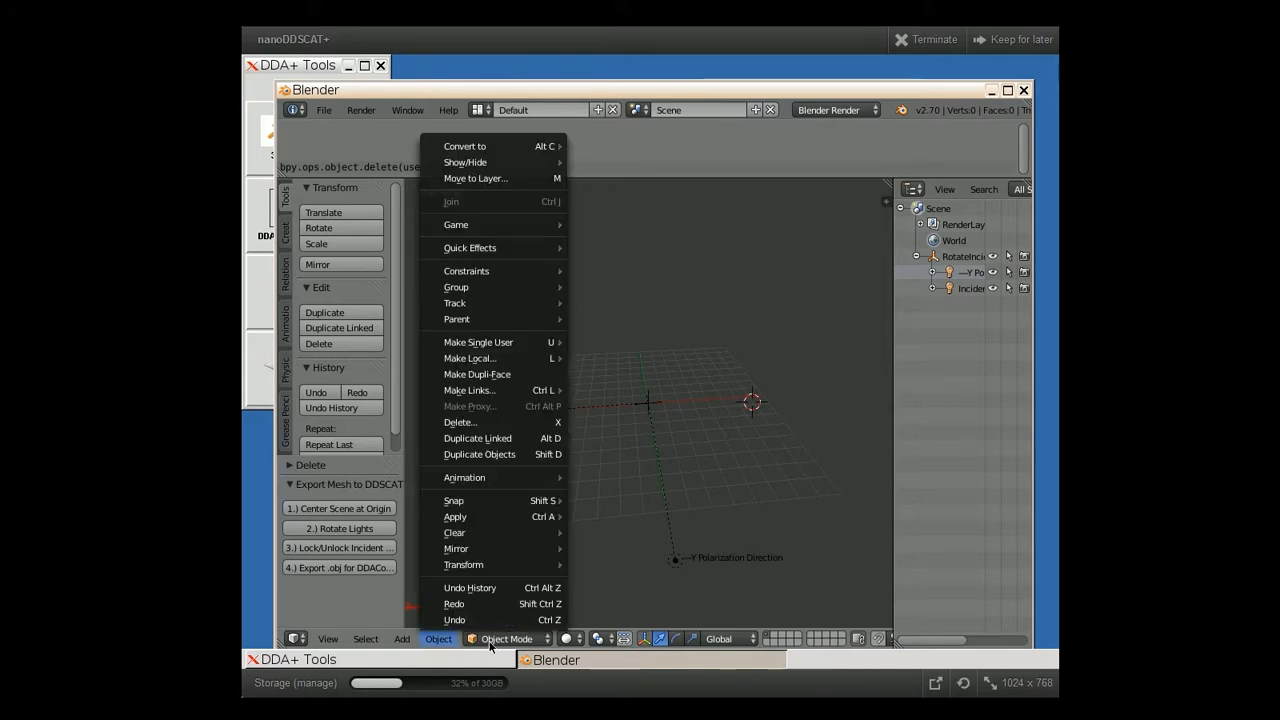
{"action": "left_click", "coordinate": [489, 645]}
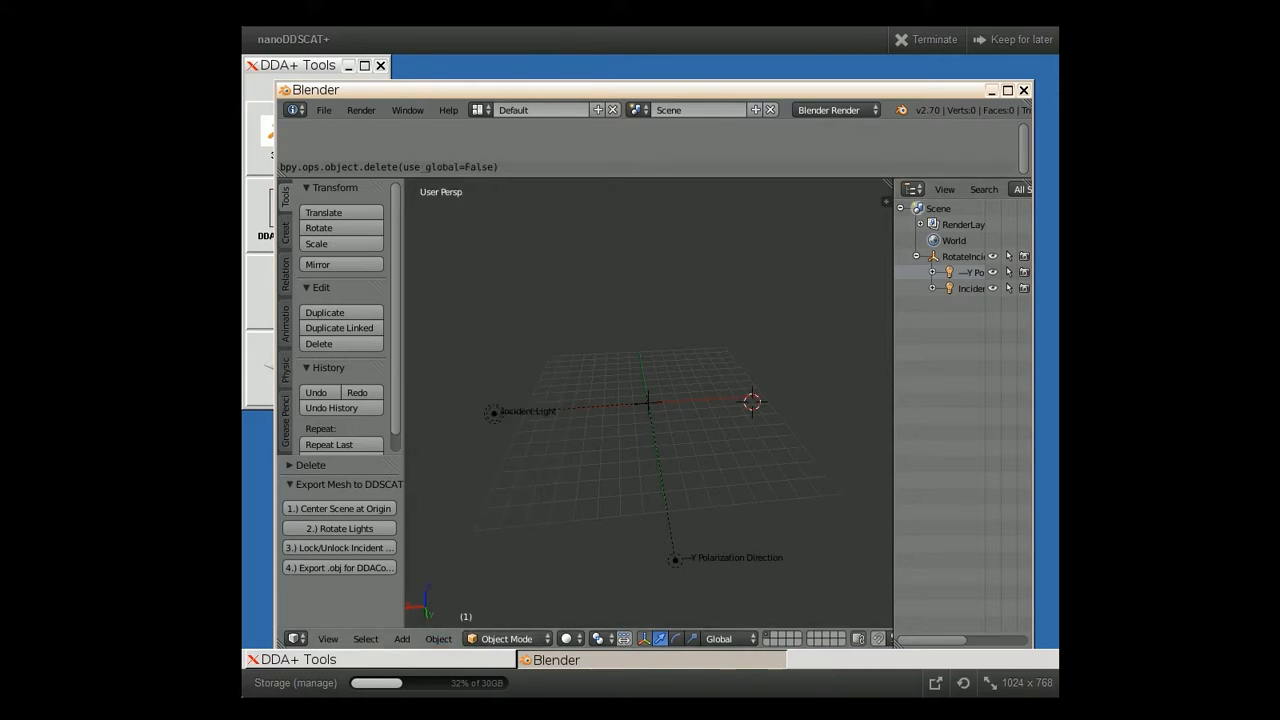
{"action": "left_click", "coordinate": [415, 638]}
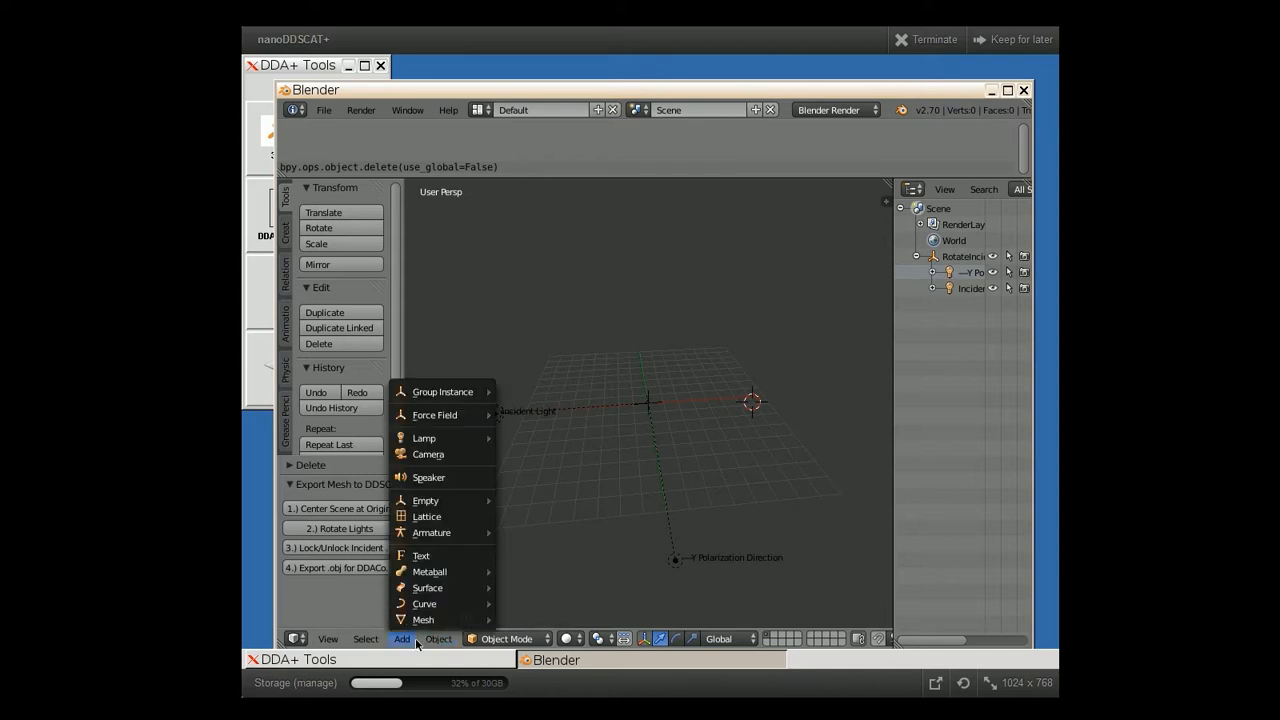
{"action": "mouse_move", "coordinate": [449, 617]}
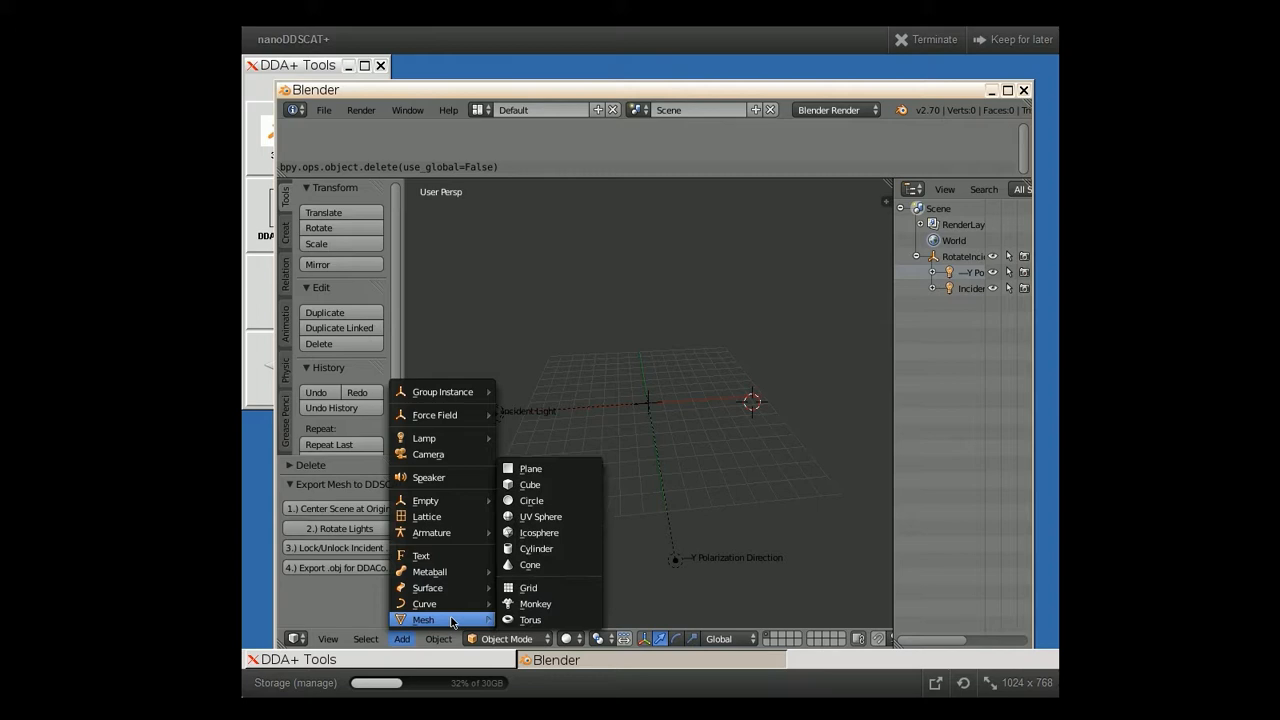
{"action": "left_click", "coordinate": [556, 571]}
{"action": "left_click_drag", "start_coordinate": [697, 417], "coordinate": [666, 421]}
{"action": "left_click_drag", "start_coordinate": [740, 358], "coordinate": [737, 318]}
- Add a monkey mesh and move it about 6.65 units along X and about 4.5 units up along Z
{"action": "left_click", "coordinate": [410, 640]}
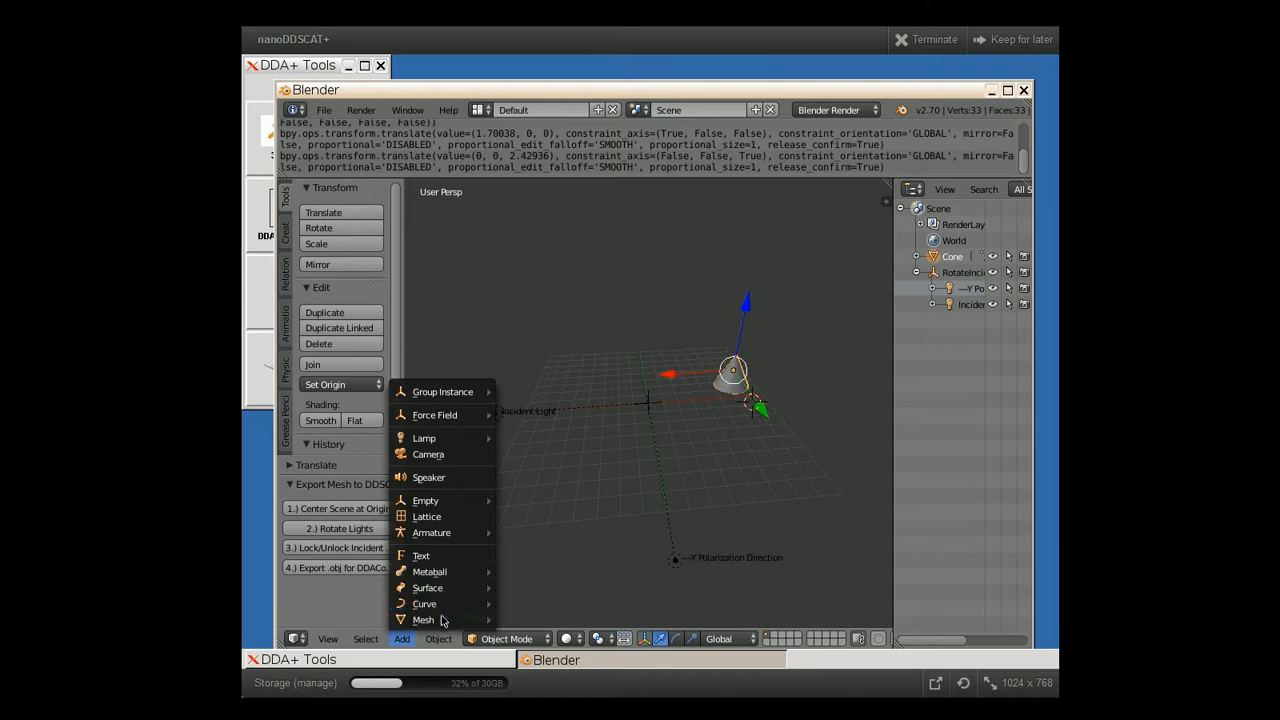
{"action": "mouse_move", "coordinate": [450, 620]}
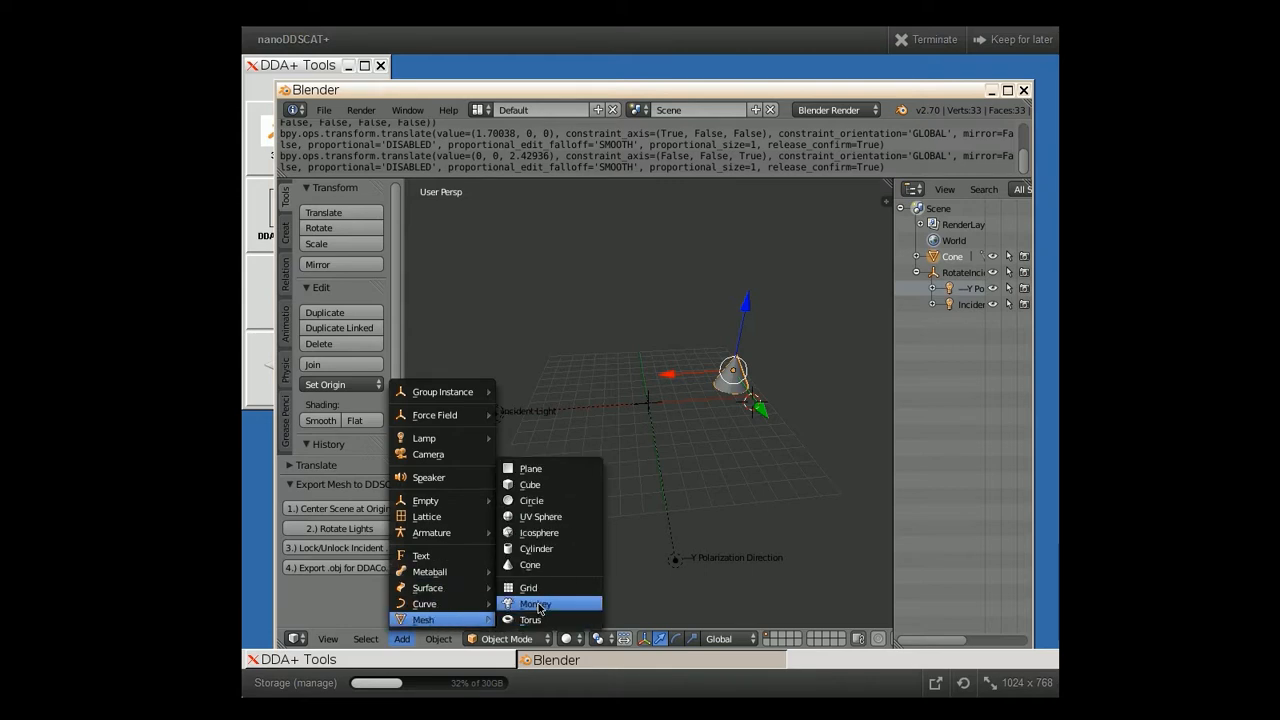
{"action": "left_click", "coordinate": [537, 605]}
{"action": "key", "text": "g"}
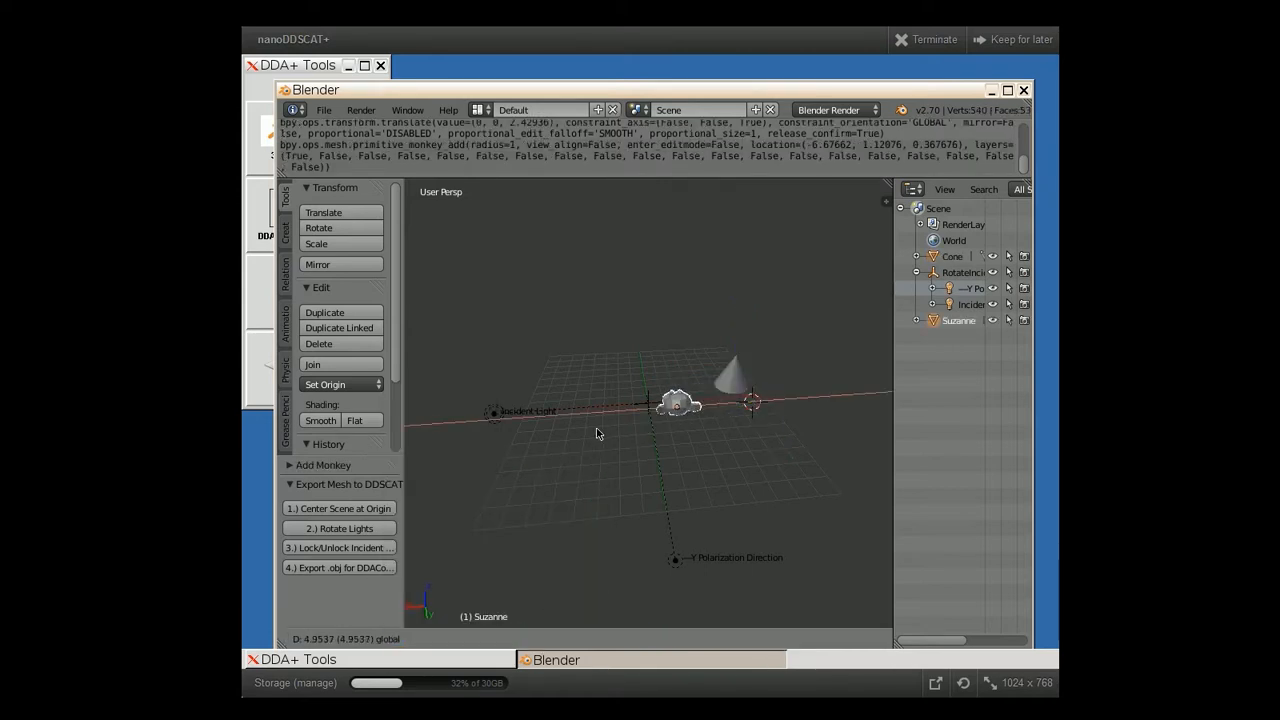
{"action": "left_click", "coordinate": [586, 434]}
{"action": "key", "text": "g"}
{"action": "key", "text": "z"}
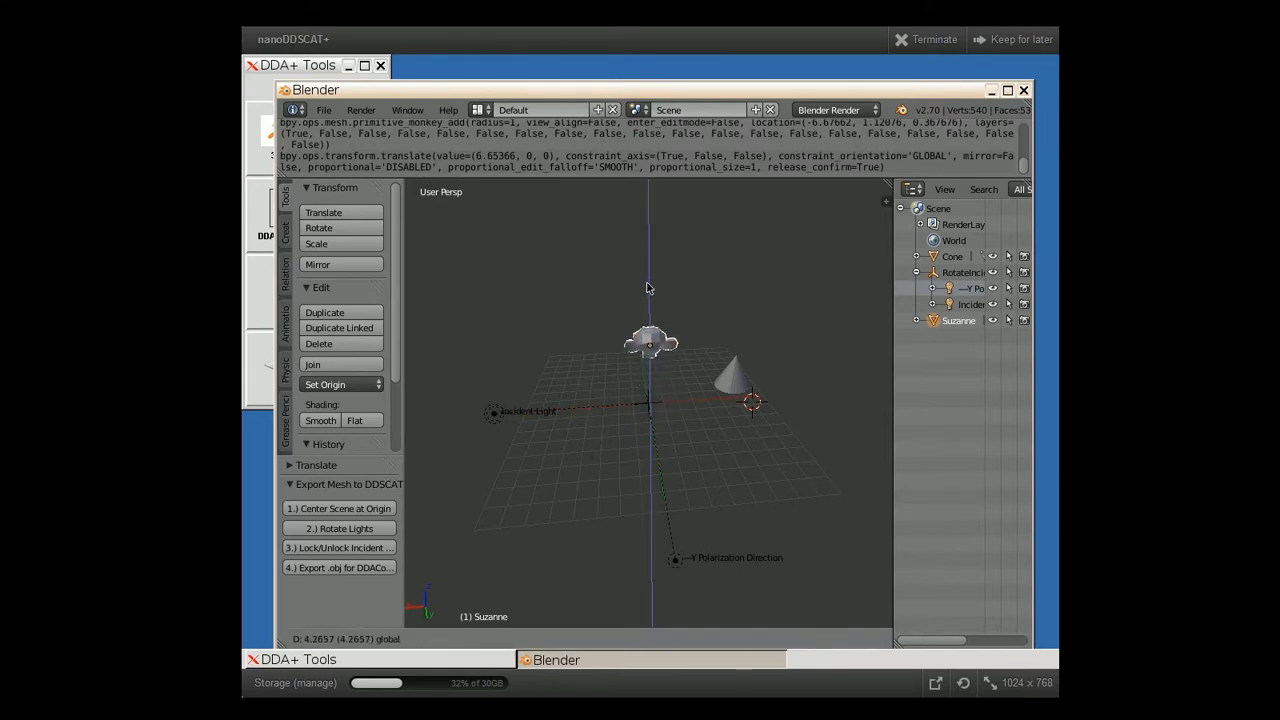
{"action": "left_click", "coordinate": [650, 280]}
- Add a cylinder mesh and move it about 6.5 units along X and about 2.95 units up along Z, under the monkey
{"action": "left_click", "coordinate": [405, 639]}
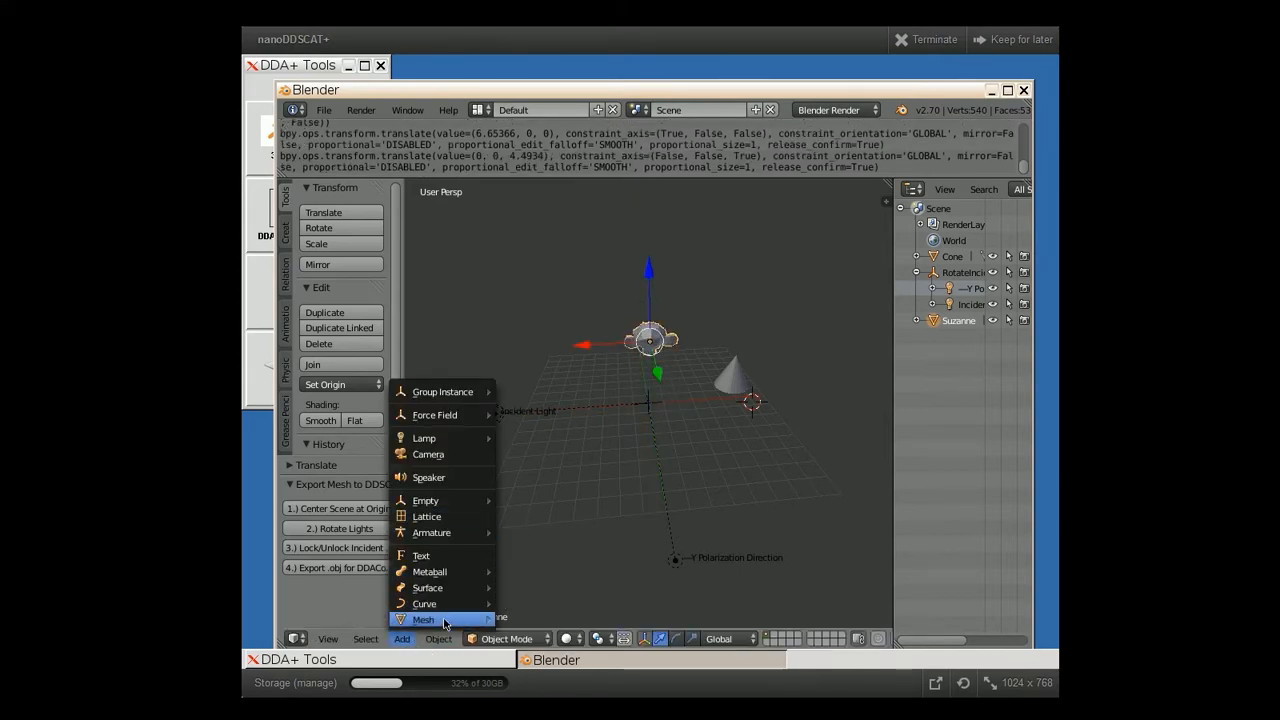
{"action": "mouse_move", "coordinate": [445, 622]}
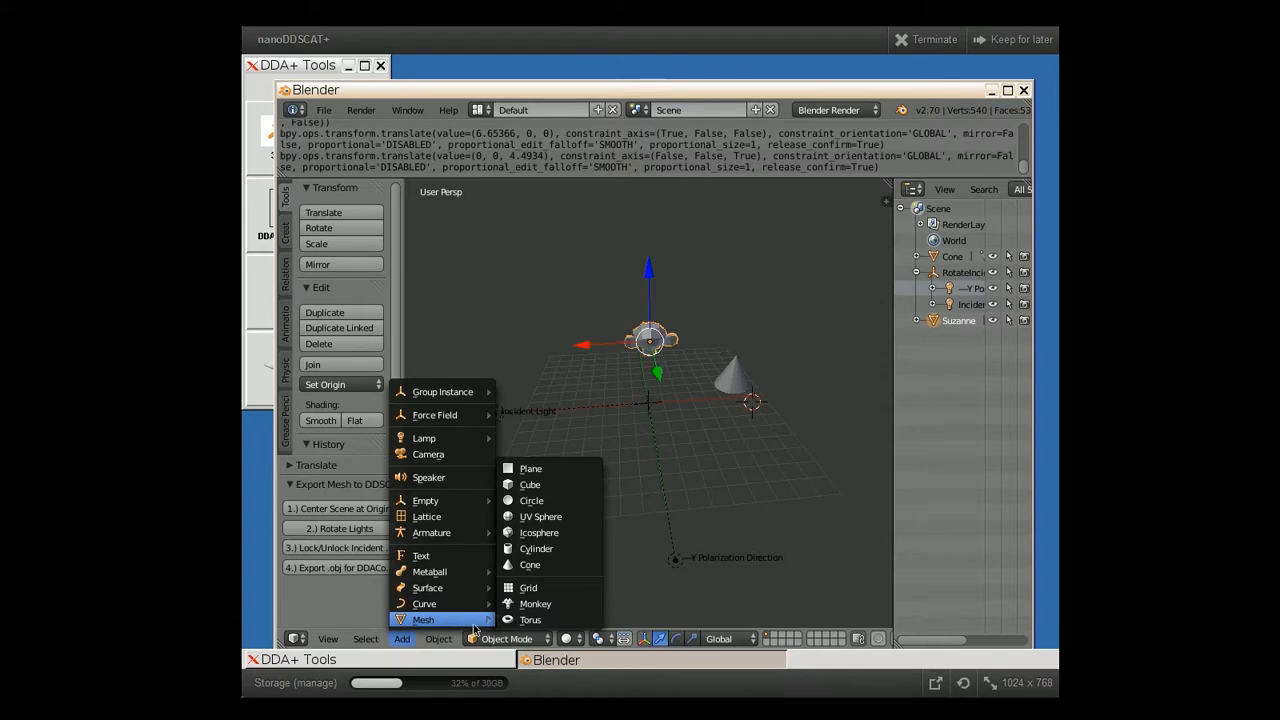
{"action": "left_click", "coordinate": [545, 549]}
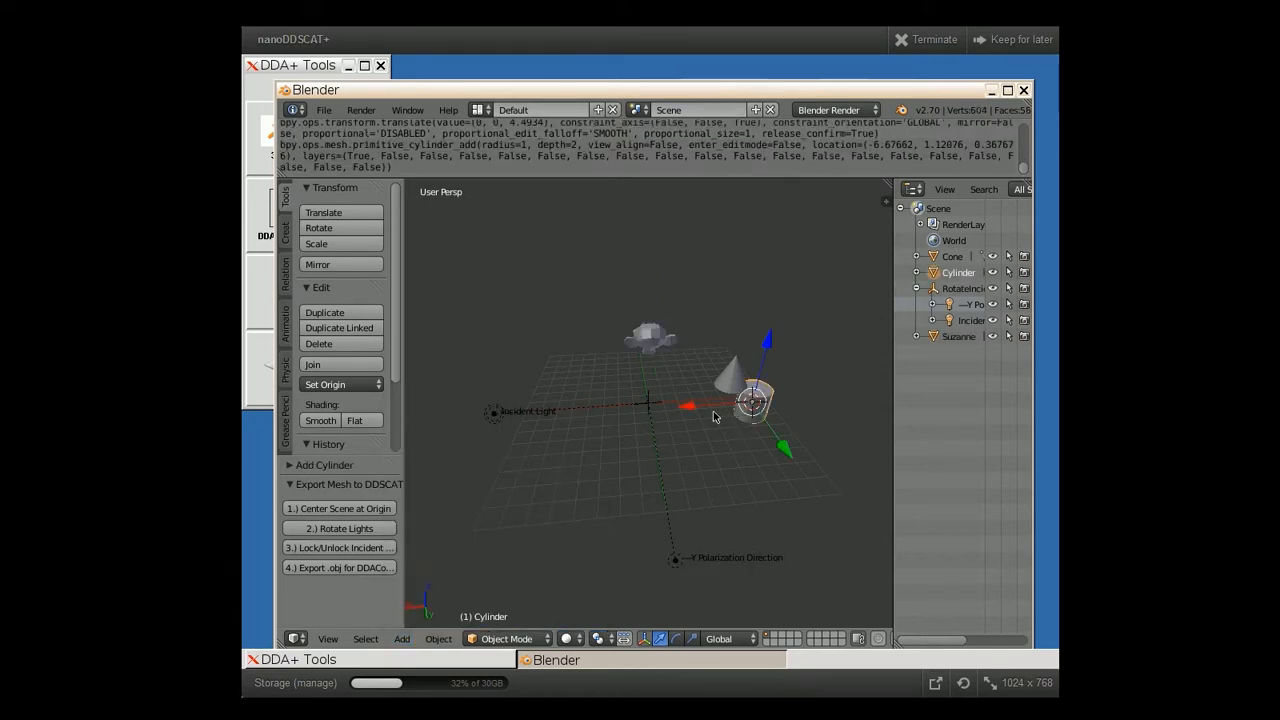
{"action": "key", "text": "g"}
{"action": "key", "text": "x"}
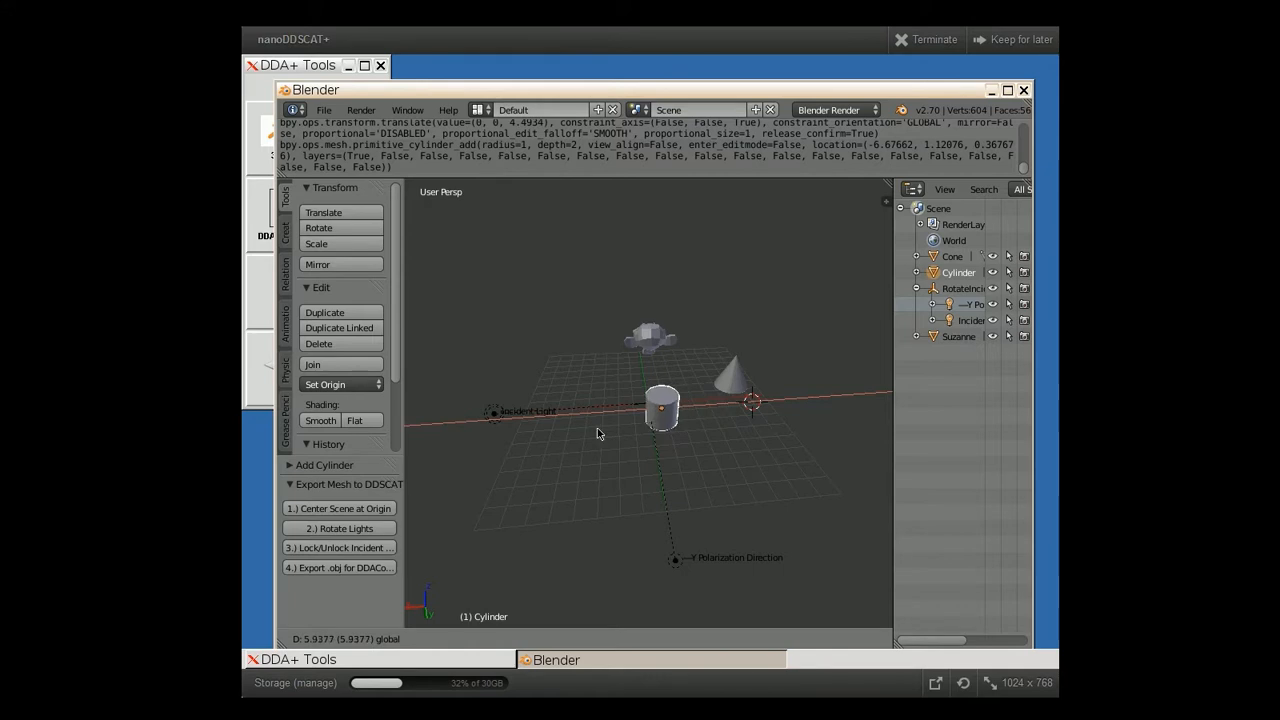
{"action": "left_click", "coordinate": [591, 435]}
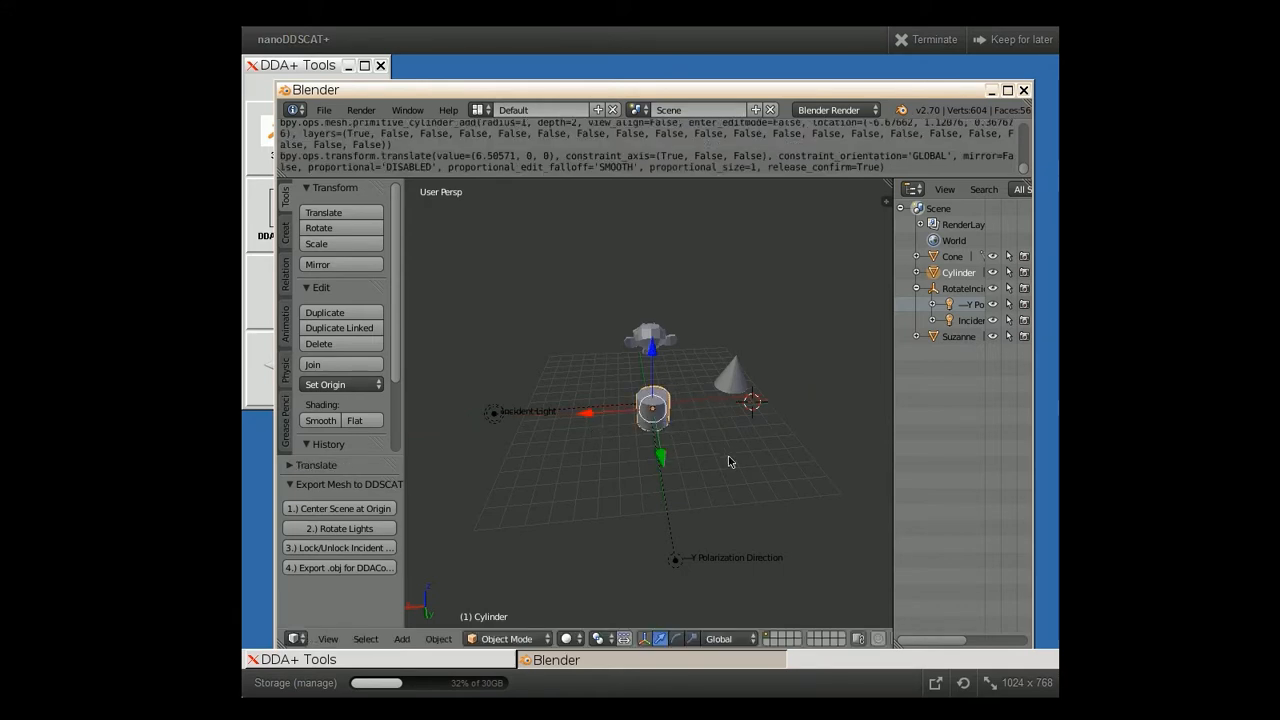
{"action": "left_click_drag", "start_coordinate": [721, 490], "coordinate": [850, 466]}
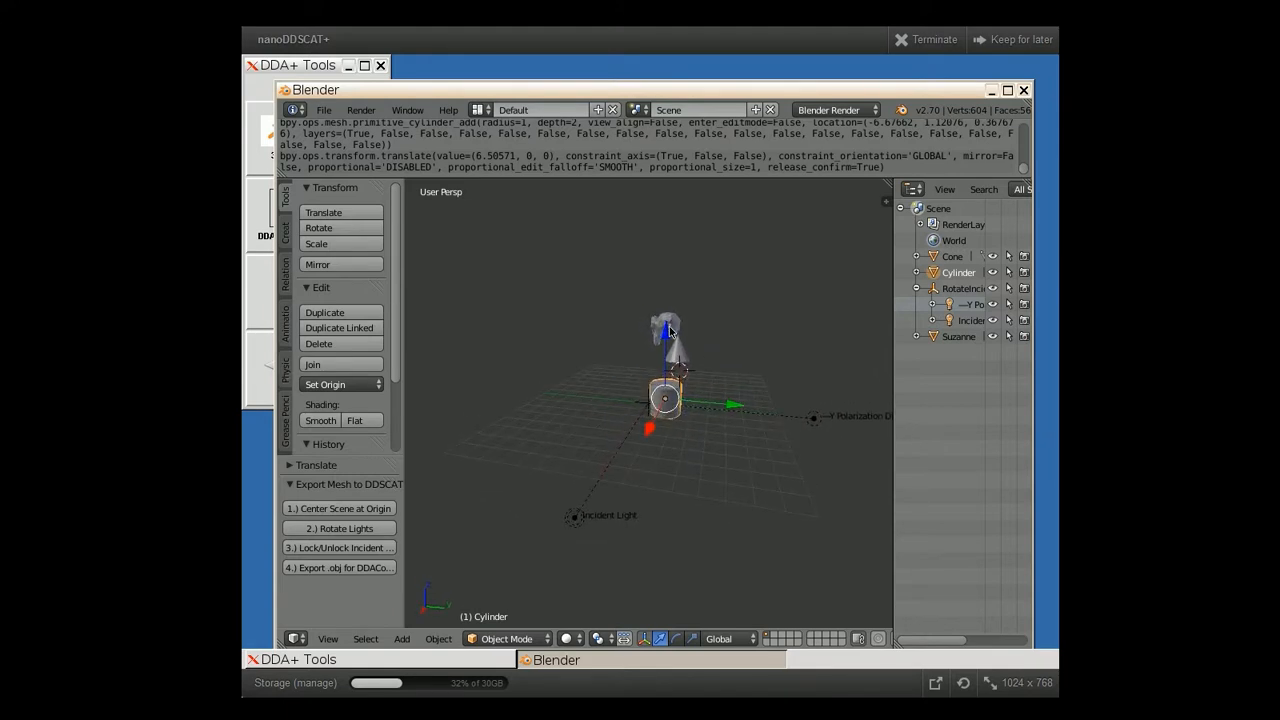
{"action": "left_click_drag", "start_coordinate": [670, 342], "coordinate": [671, 299]}
- Center the scene with the cone, monkey and cylinder at the origin for the DDSCAT export
{"action": "left_click_drag", "start_coordinate": [749, 337], "coordinate": [880, 340]}
{"action": "left_click_drag", "start_coordinate": [683, 460], "coordinate": [605, 506]}
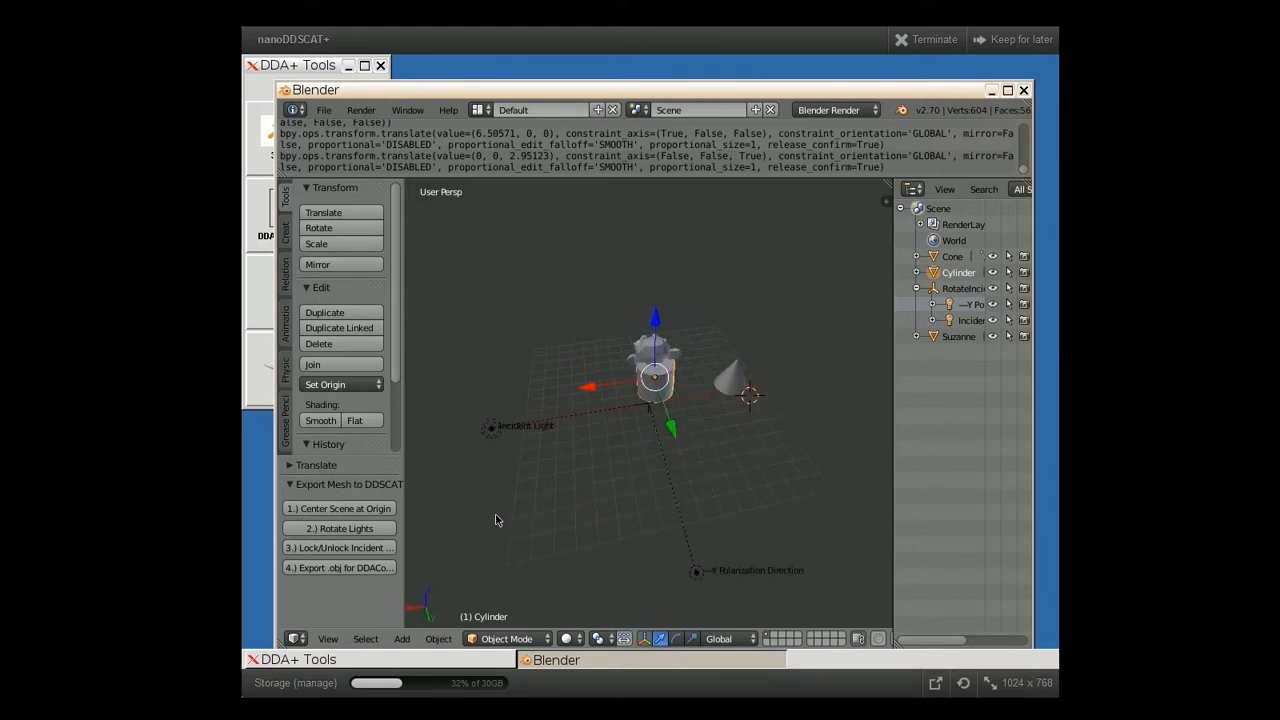
{"action": "left_click", "coordinate": [388, 510]}
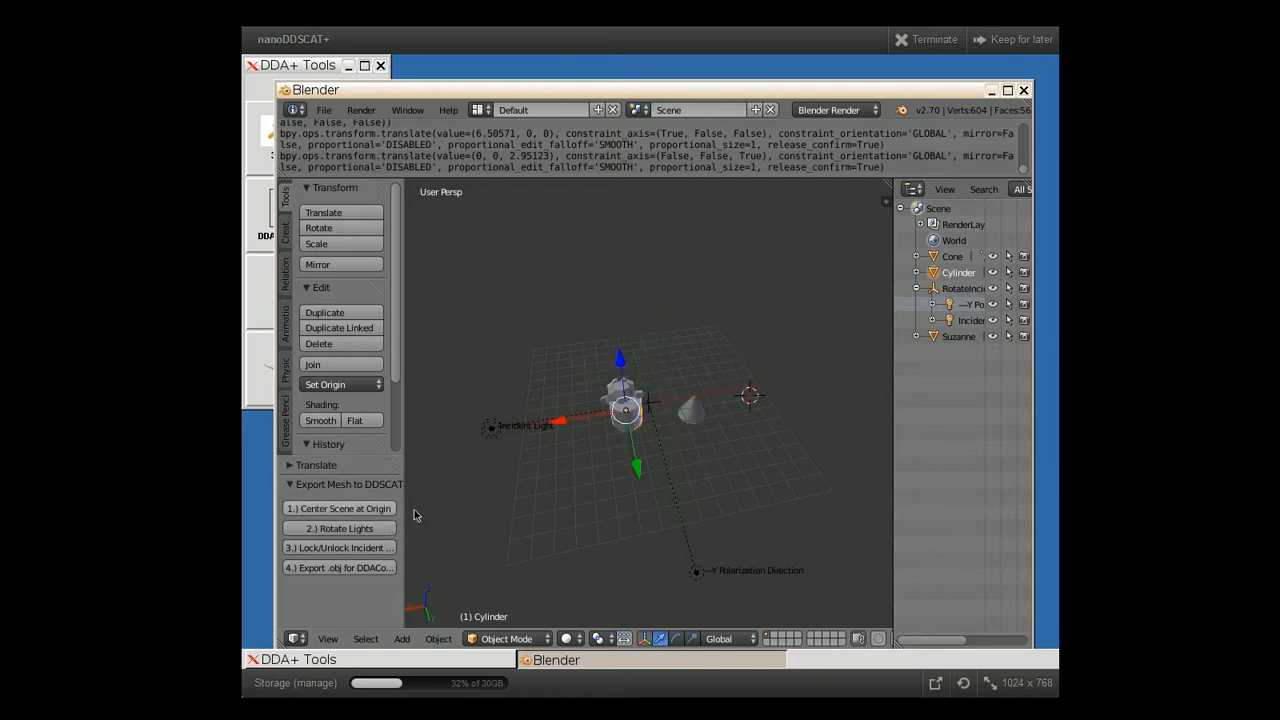
- Enable light rotation and turn both lights around the global axes, including about 1.26 rad on X, then 6.31 and 1.56 rad on Z
{"action": "mouse_move", "coordinate": [564, 541]}
{"action": "left_mouse_down"}
{"action": "mouse_move", "coordinate": [591, 511]}
{"action": "mouse_move", "coordinate": [540, 517]}
{"action": "mouse_move", "coordinate": [533, 537]}
{"action": "mouse_move", "coordinate": [550, 526]}
{"action": "left_mouse_up"}
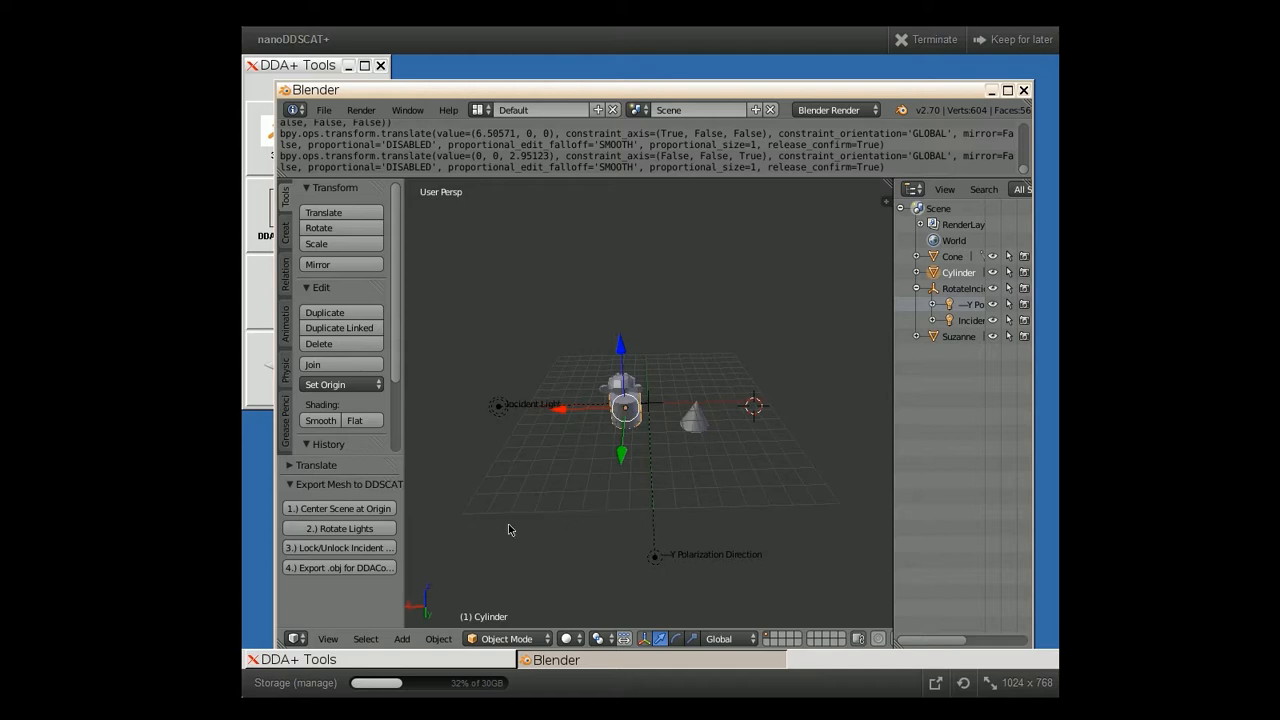
{"action": "left_click", "coordinate": [384, 530]}
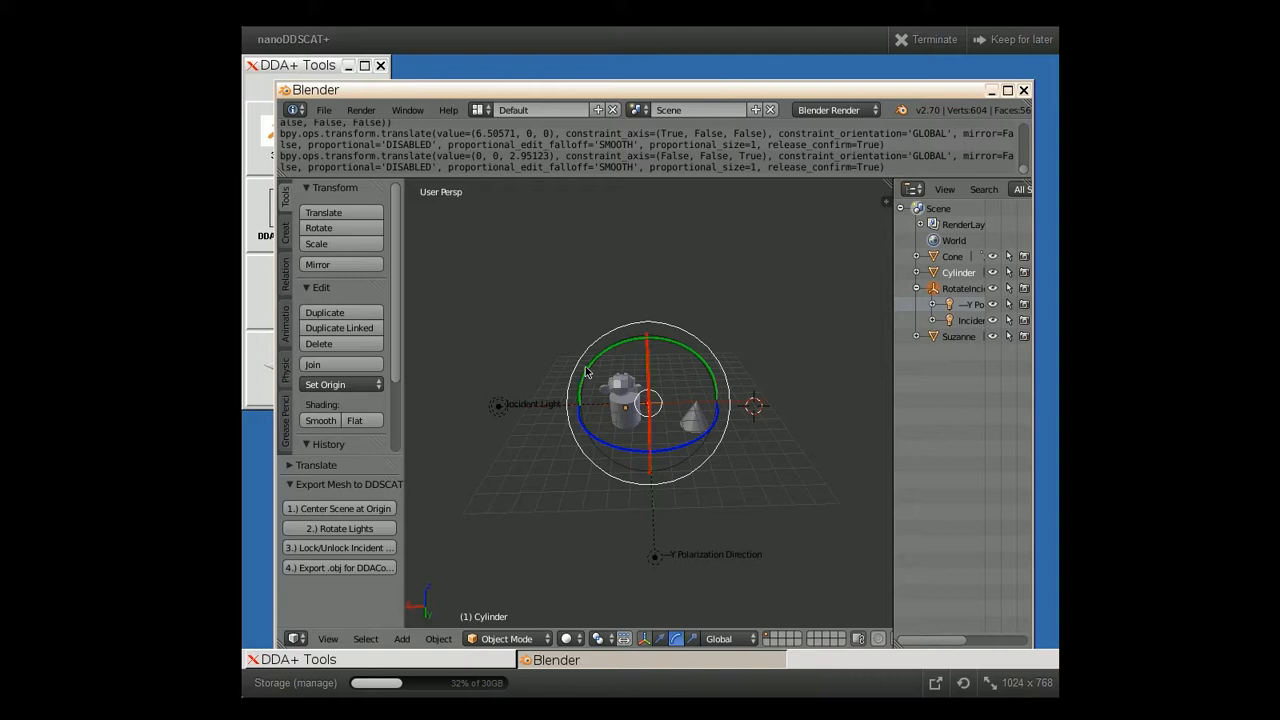
{"action": "left_click_drag", "start_coordinate": [592, 367], "coordinate": [655, 357]}
{"action": "left_click_drag", "start_coordinate": [655, 450], "coordinate": [808, 437]}
{"action": "left_click_drag", "start_coordinate": [592, 432], "coordinate": [560, 455]}
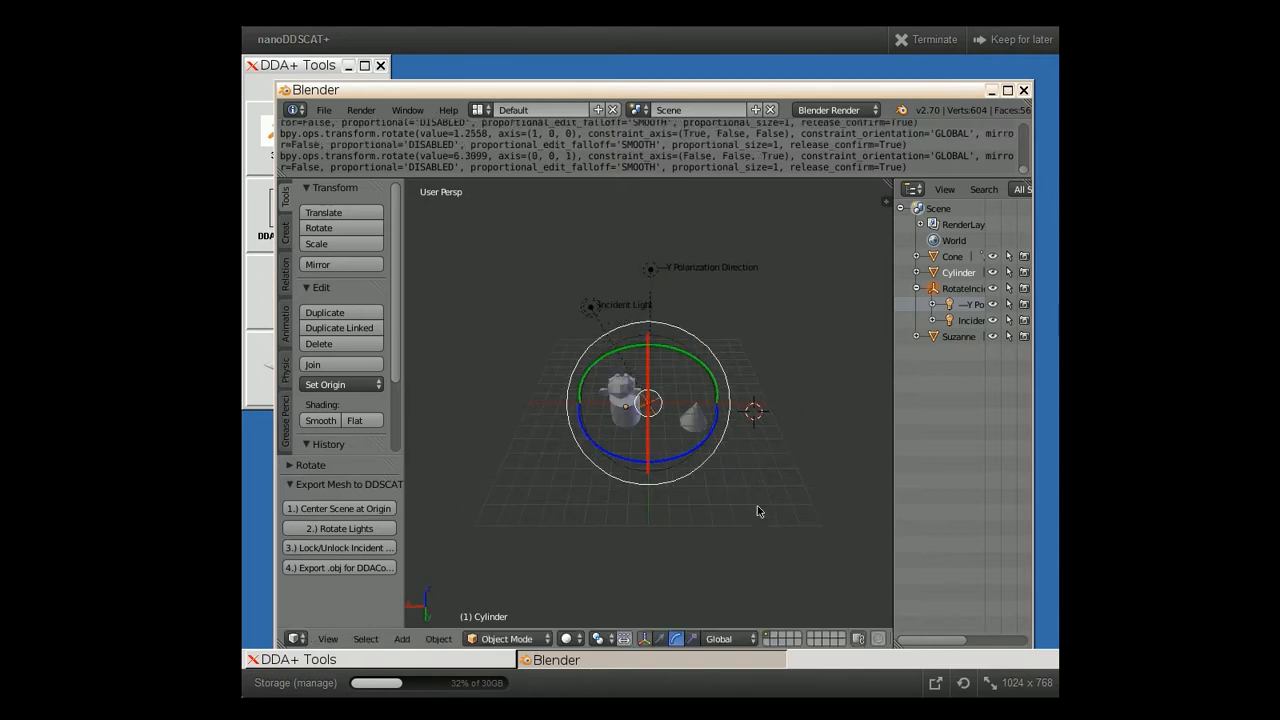
{"action": "left_click_drag", "start_coordinate": [587, 512], "coordinate": [624, 511]}
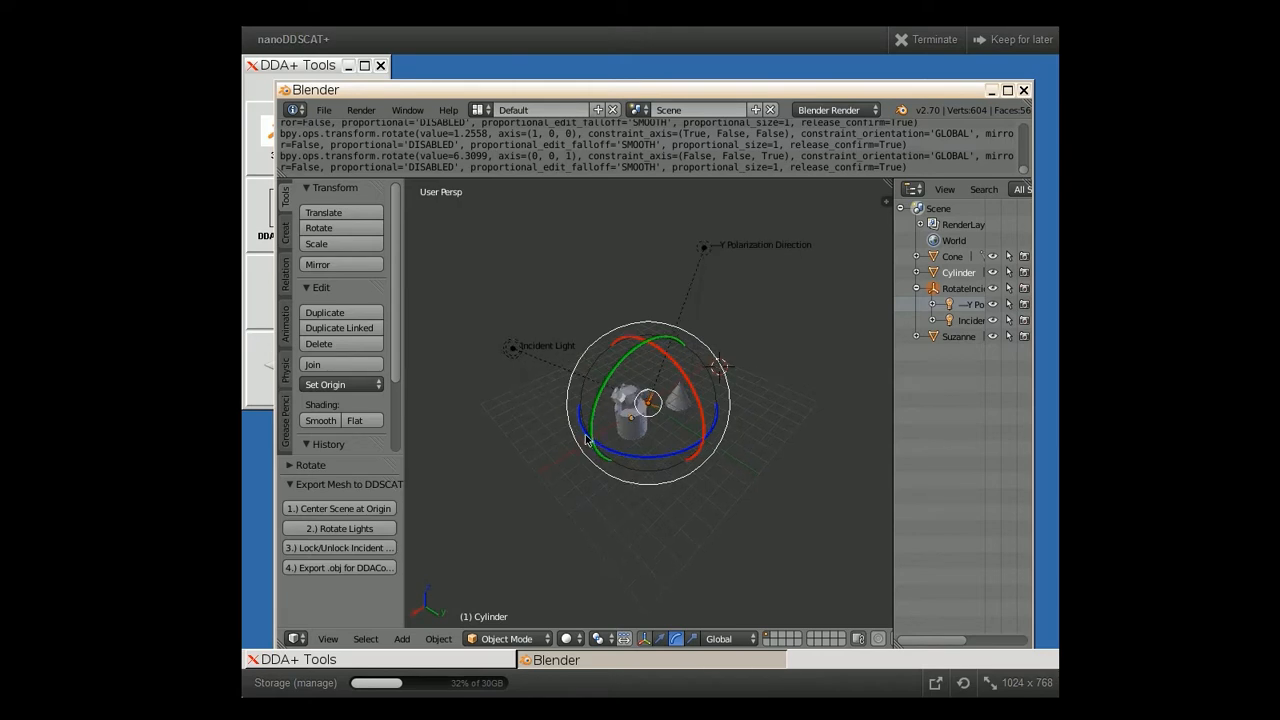
{"action": "left_click_drag", "start_coordinate": [587, 438], "coordinate": [694, 518]}
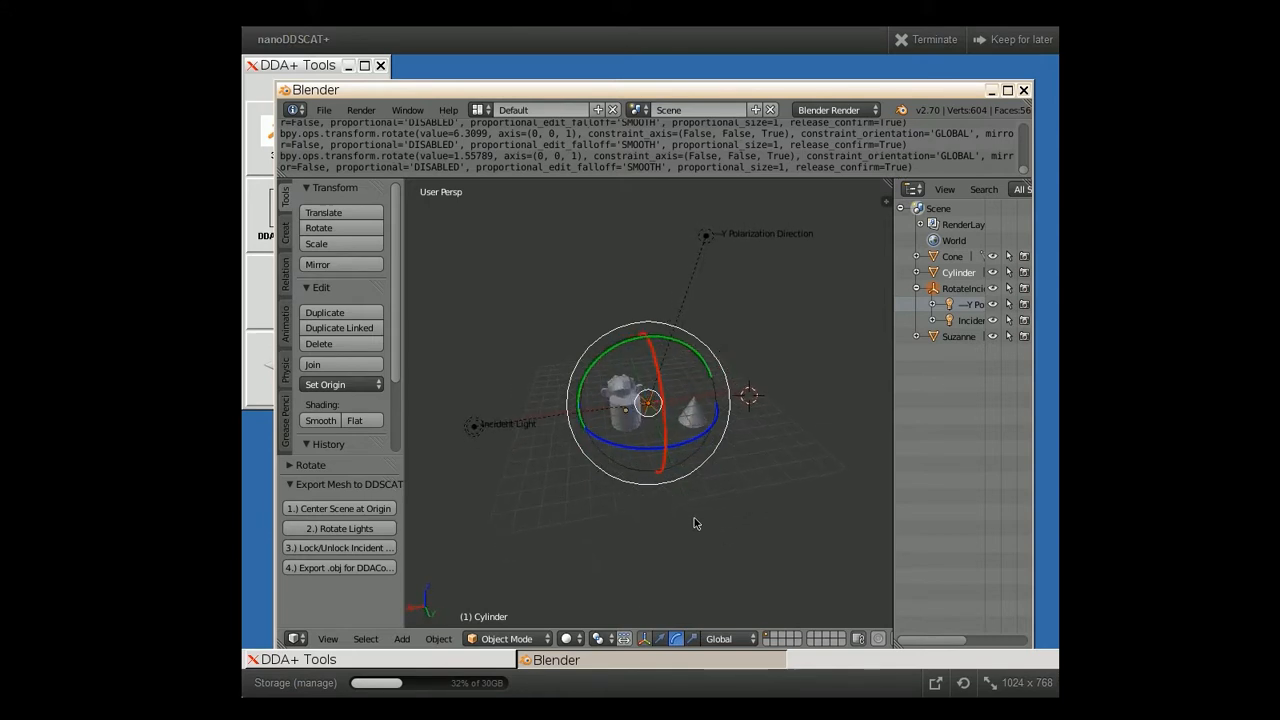
- Lock the incident light direction and rotate the polarization direction about -6.22 rad around the local X axis
{"action": "left_click", "coordinate": [369, 548]}
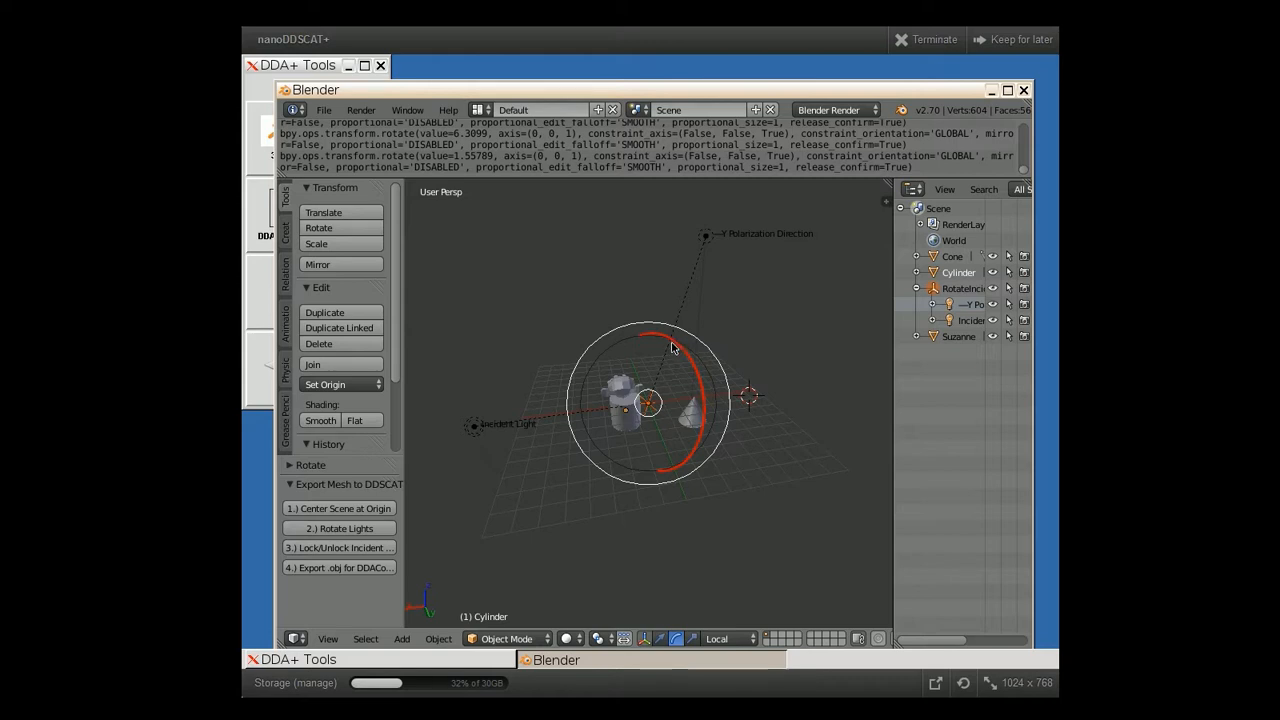
{"action": "left_click_drag", "start_coordinate": [672, 347], "coordinate": [684, 298]}
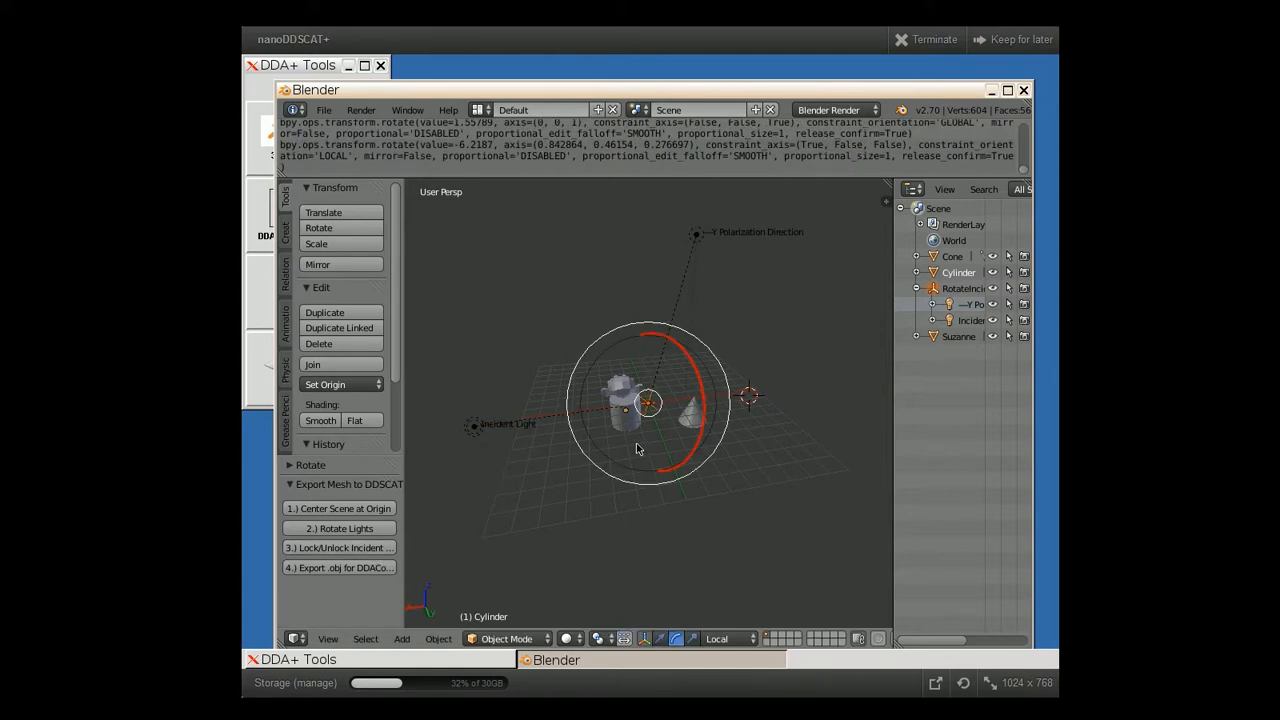
{"action": "mouse_move", "coordinate": [713, 510]}
{"action": "left_mouse_down"}
{"action": "mouse_move", "coordinate": [669, 498]}
{"action": "mouse_move", "coordinate": [694, 466]}
{"action": "mouse_move", "coordinate": [700, 500]}
{"action": "left_mouse_up"}
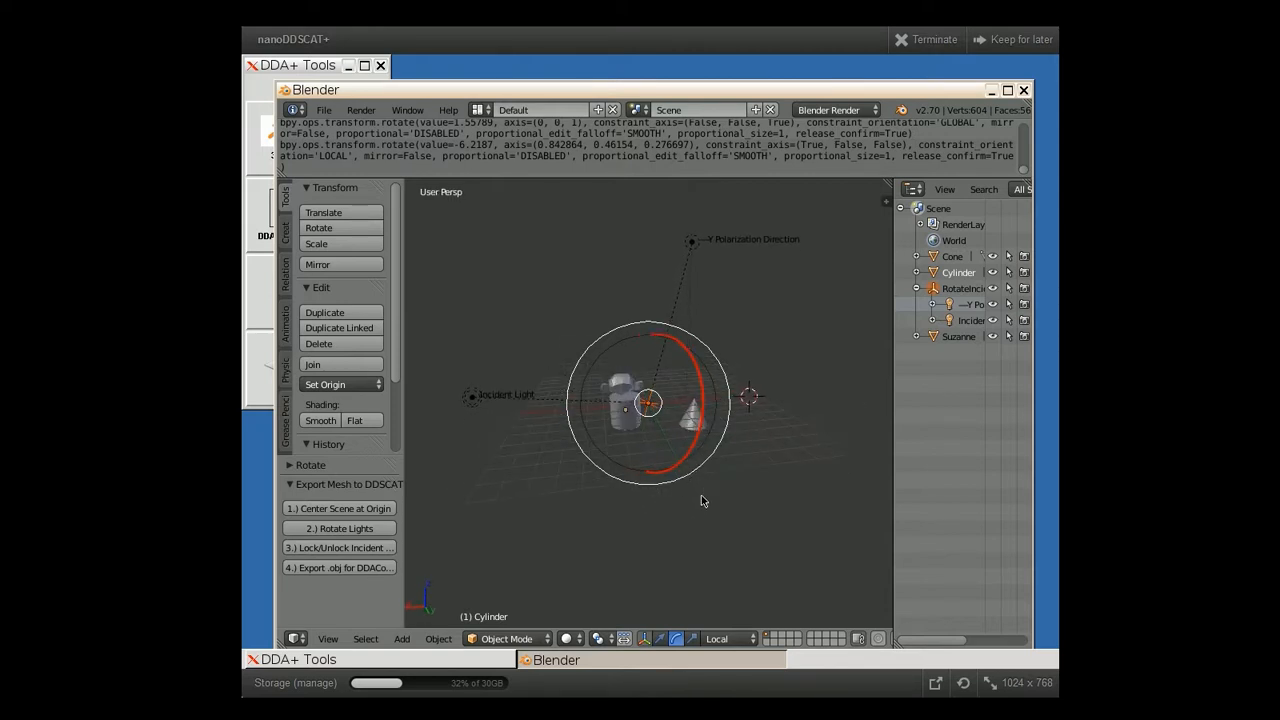
{"action": "left_click_drag", "start_coordinate": [508, 480], "coordinate": [558, 516]}
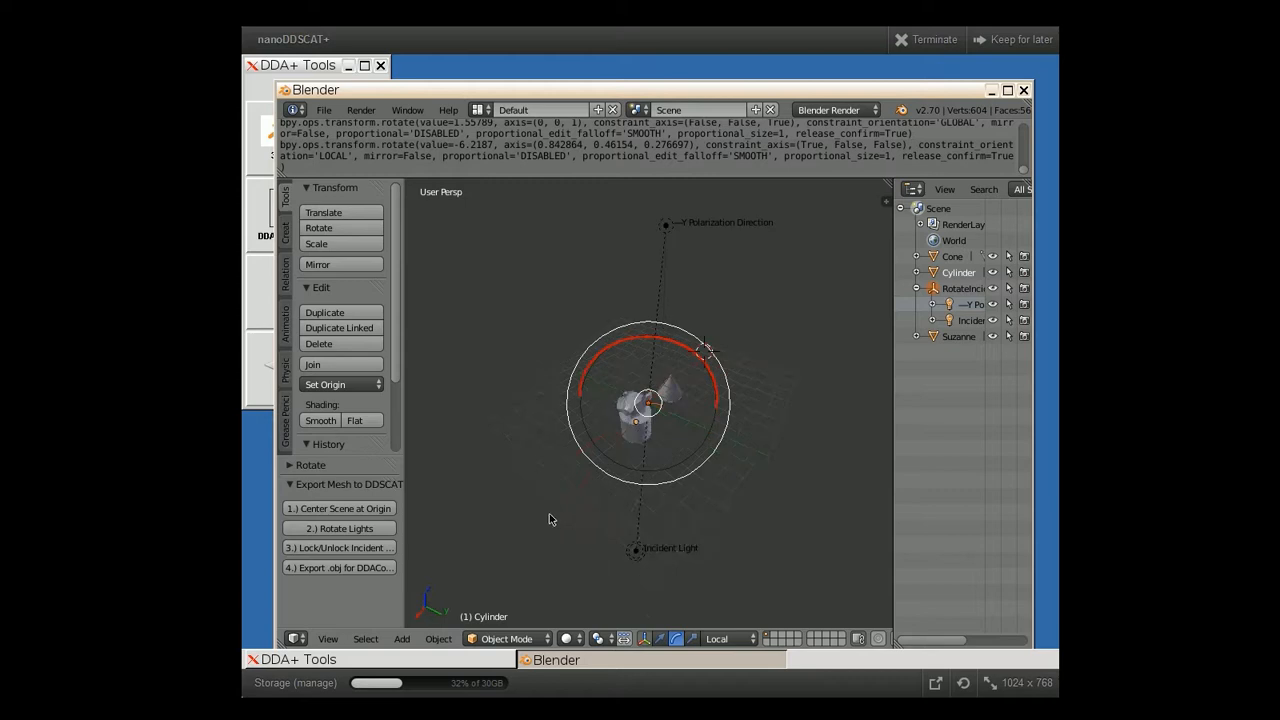
- Export the scene as an .obj file for the DDA converter and close Blender
{"action": "left_click_drag", "start_coordinate": [653, 425], "coordinate": [601, 532]}
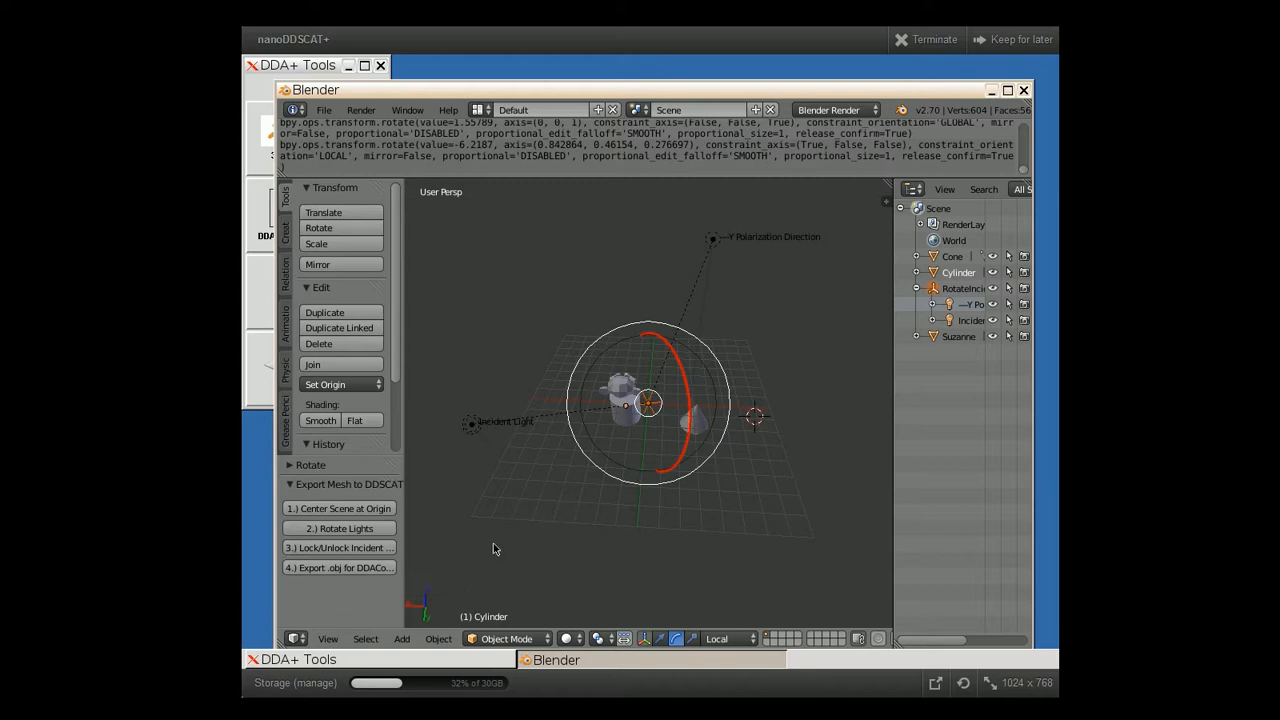
{"action": "left_click", "coordinate": [383, 567]}
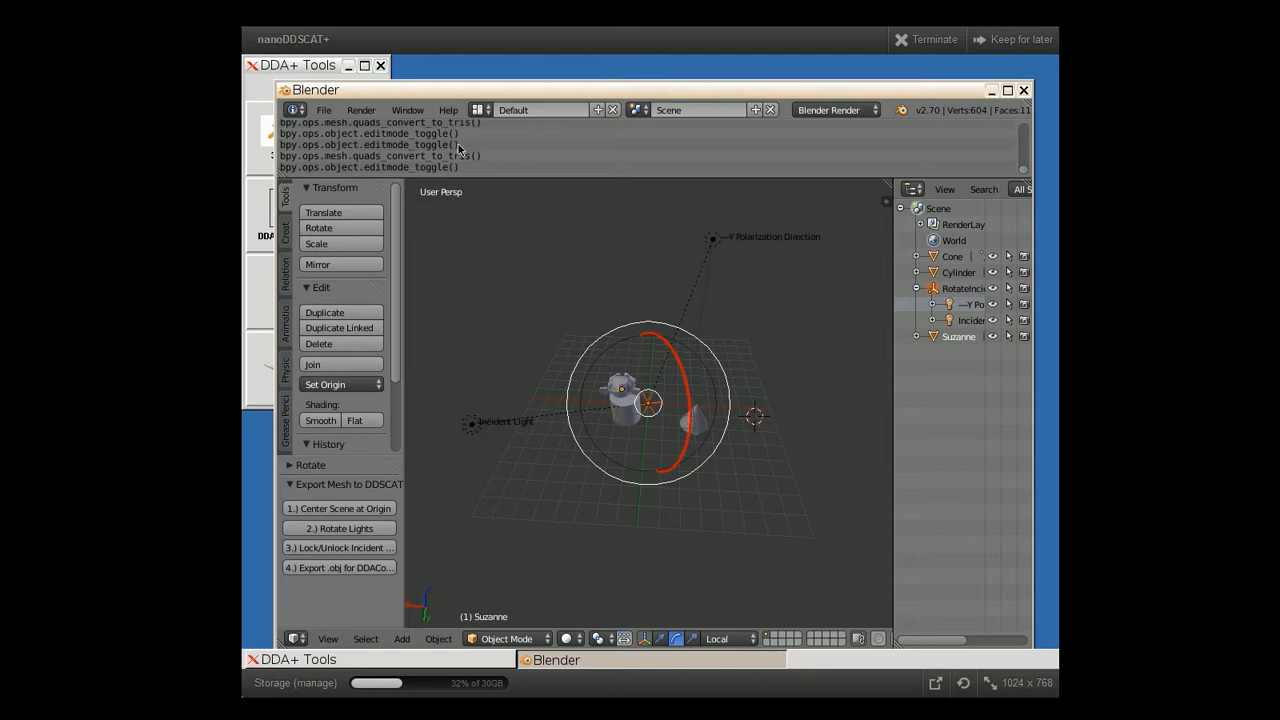
{"action": "left_click", "coordinate": [323, 111]}
{"action": "left_click", "coordinate": [1027, 92]}
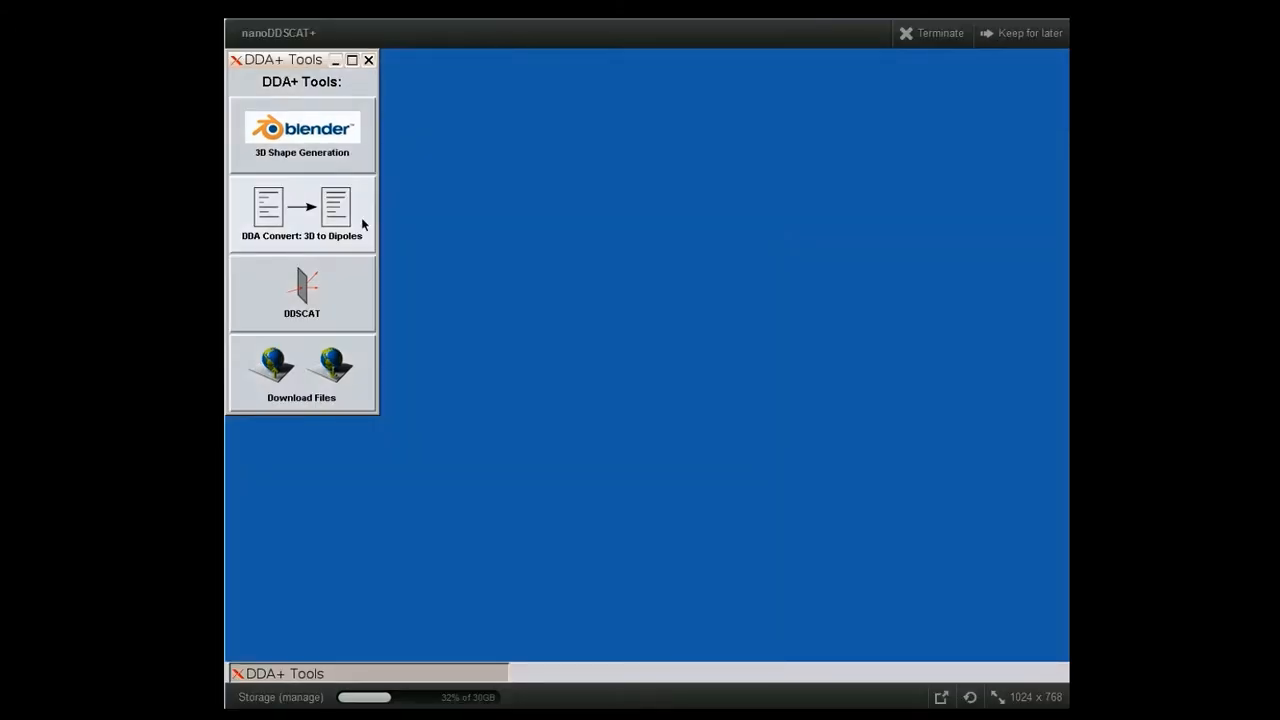
- Launch the DDA Convert 3D-to-dipoles tool and choose the Blender file as the input .obj file
{"action": "left_click", "coordinate": [362, 219]}
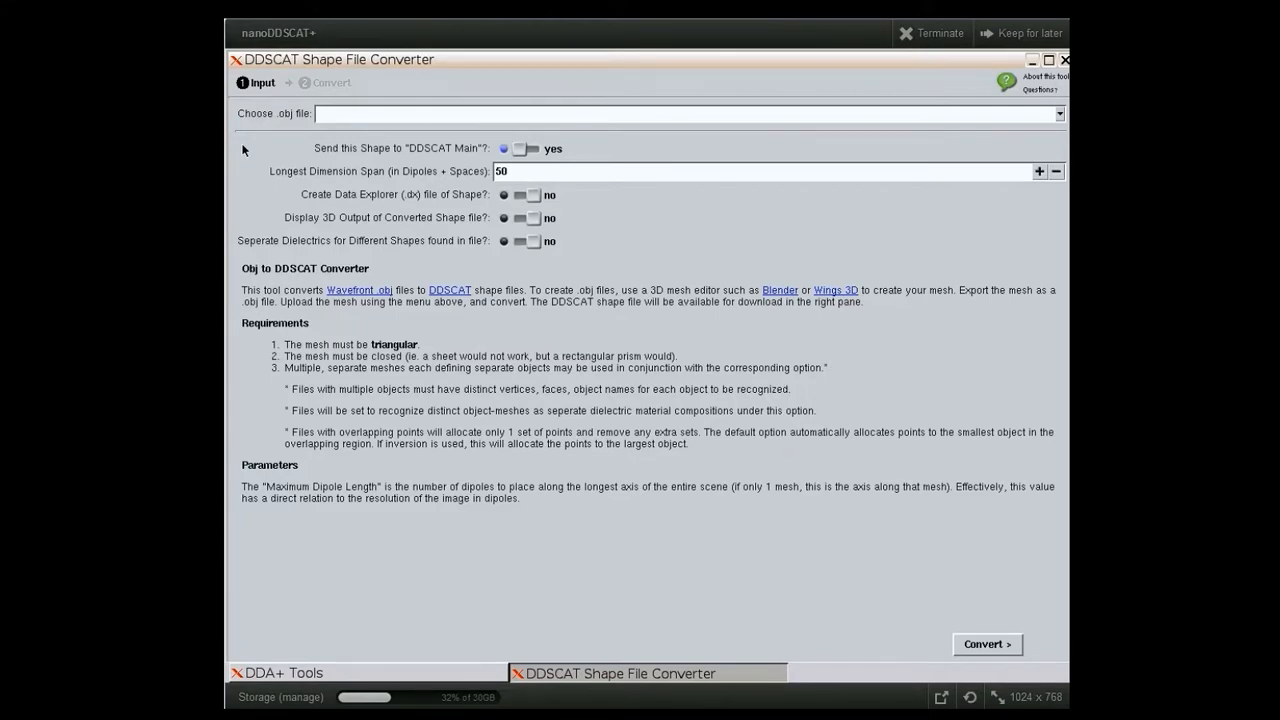
{"action": "left_click", "coordinate": [380, 114]}
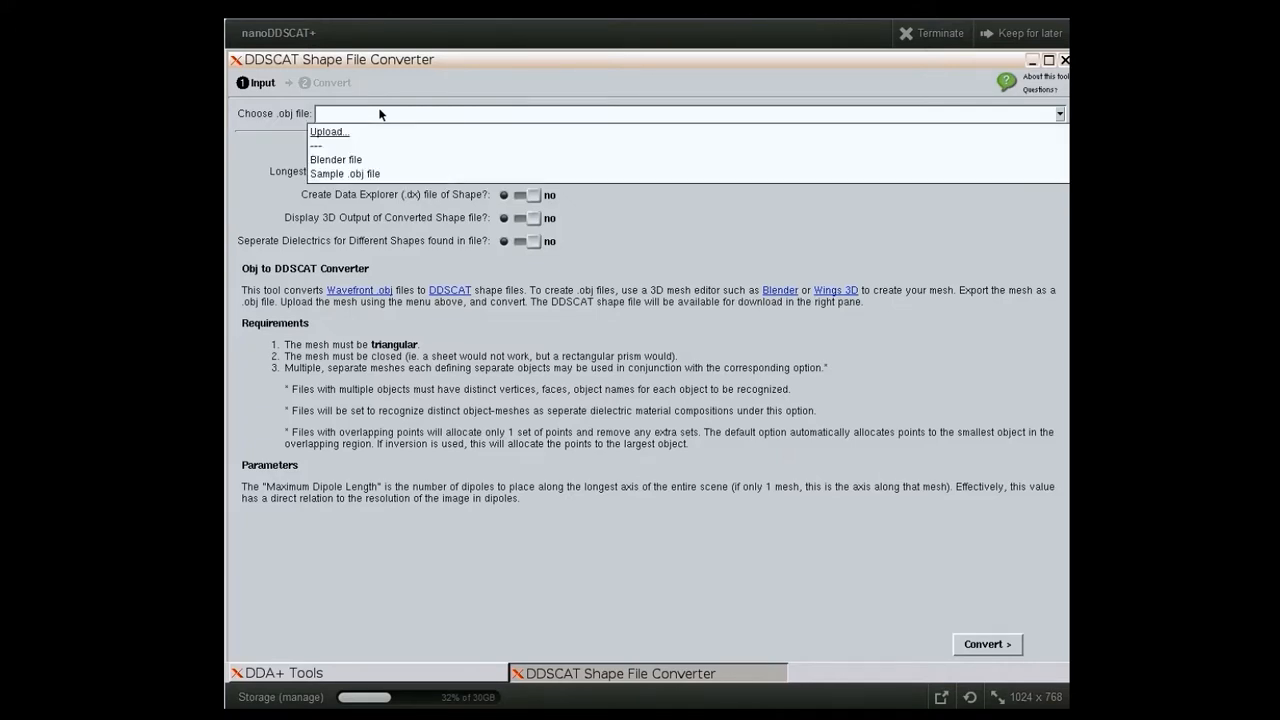
{"action": "left_click", "coordinate": [362, 164]}
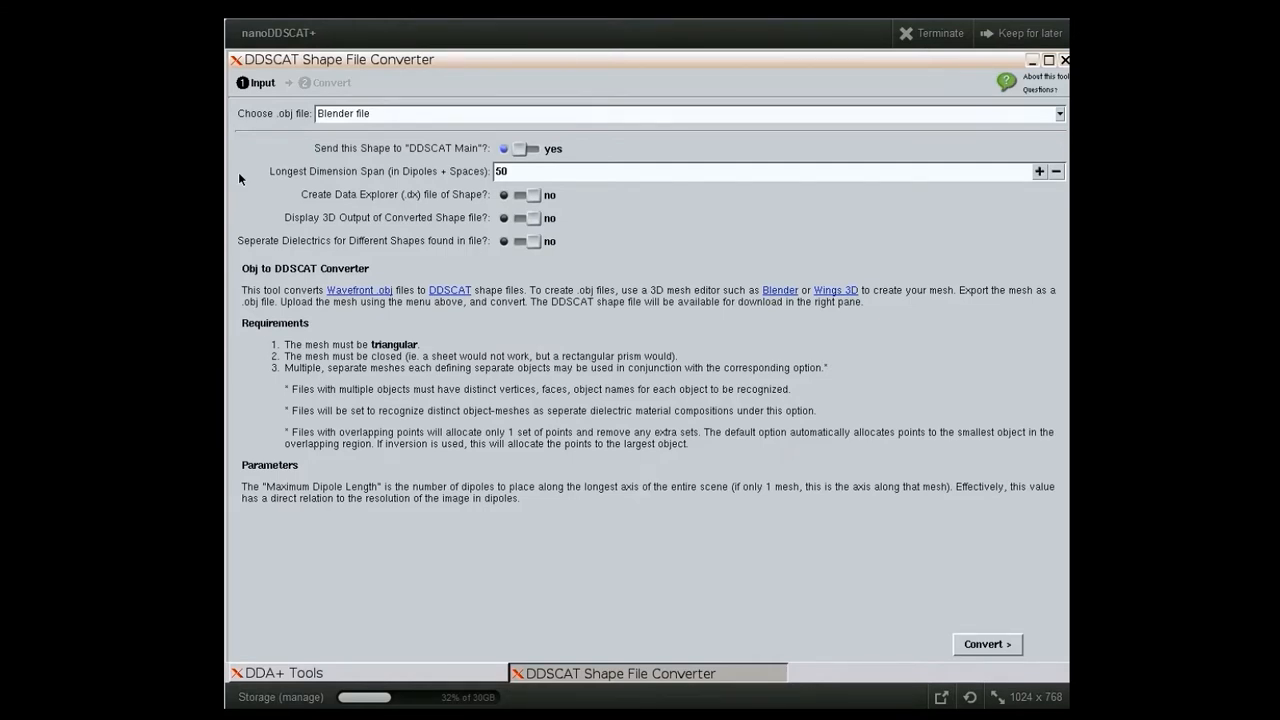
{"action": "mouse_move", "coordinate": [512, 176]}
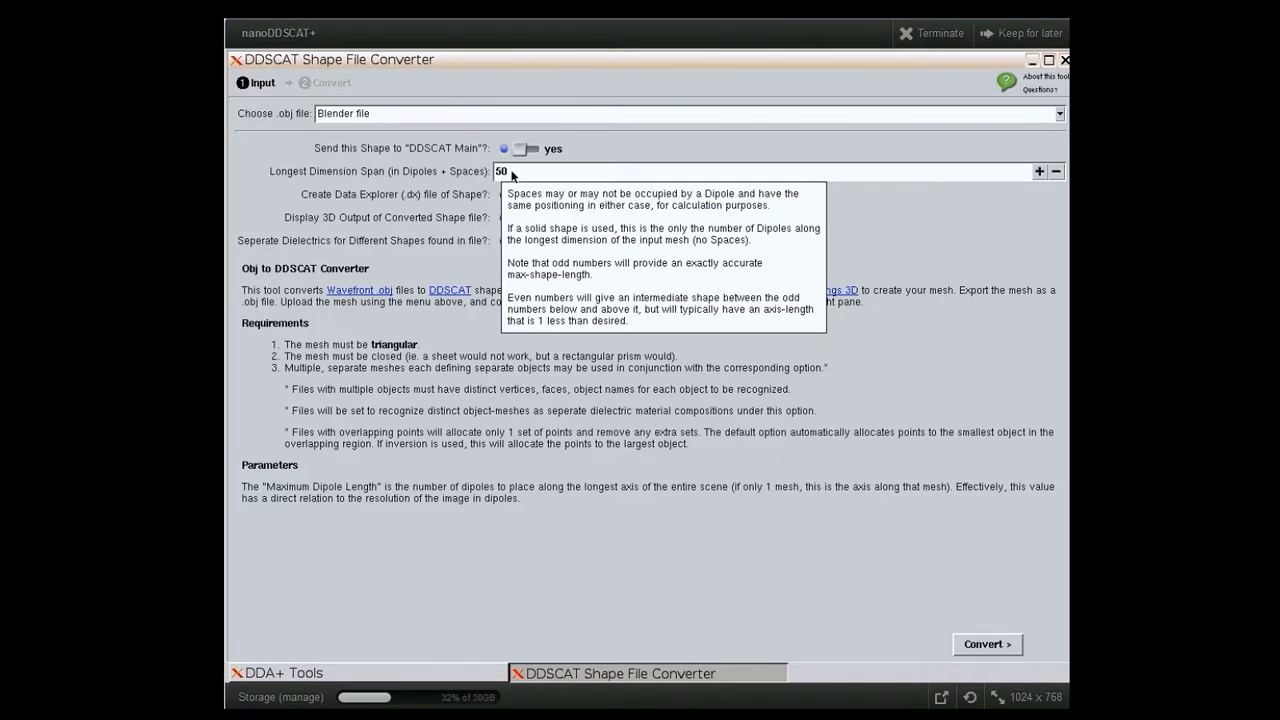
{"action": "mouse_move", "coordinate": [377, 206]}
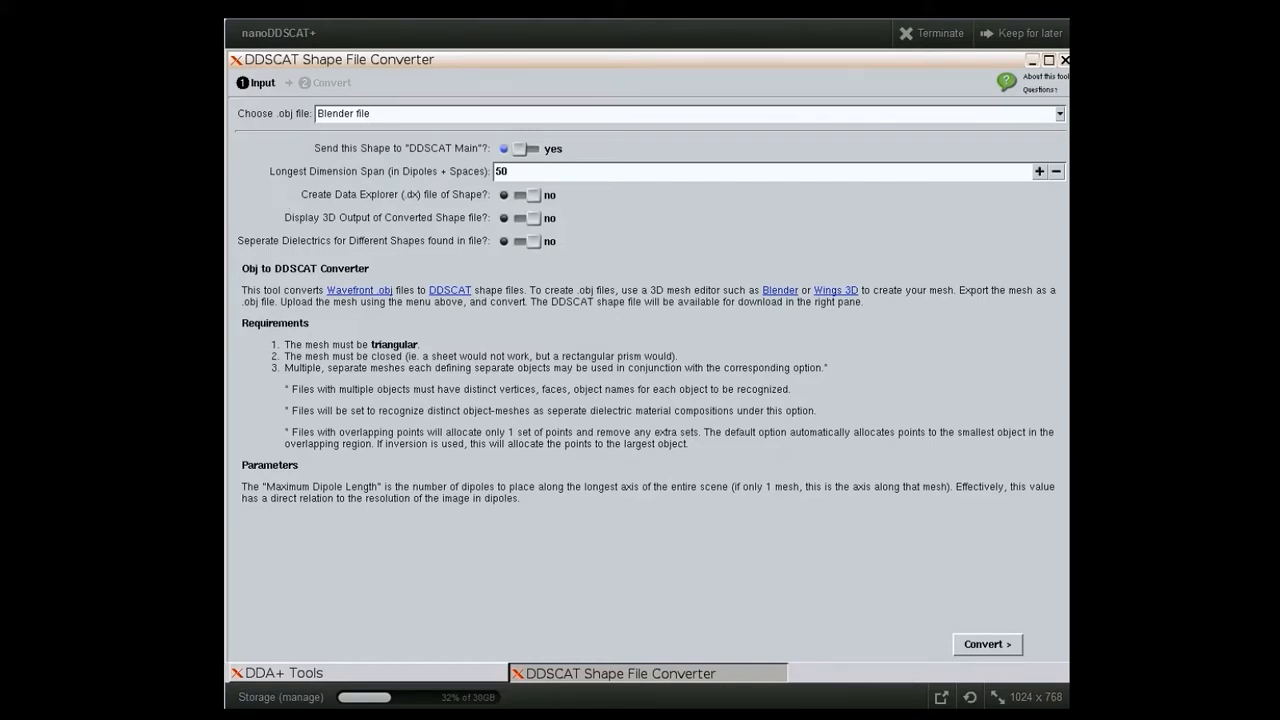
{"action": "left_click", "coordinate": [524, 196]}
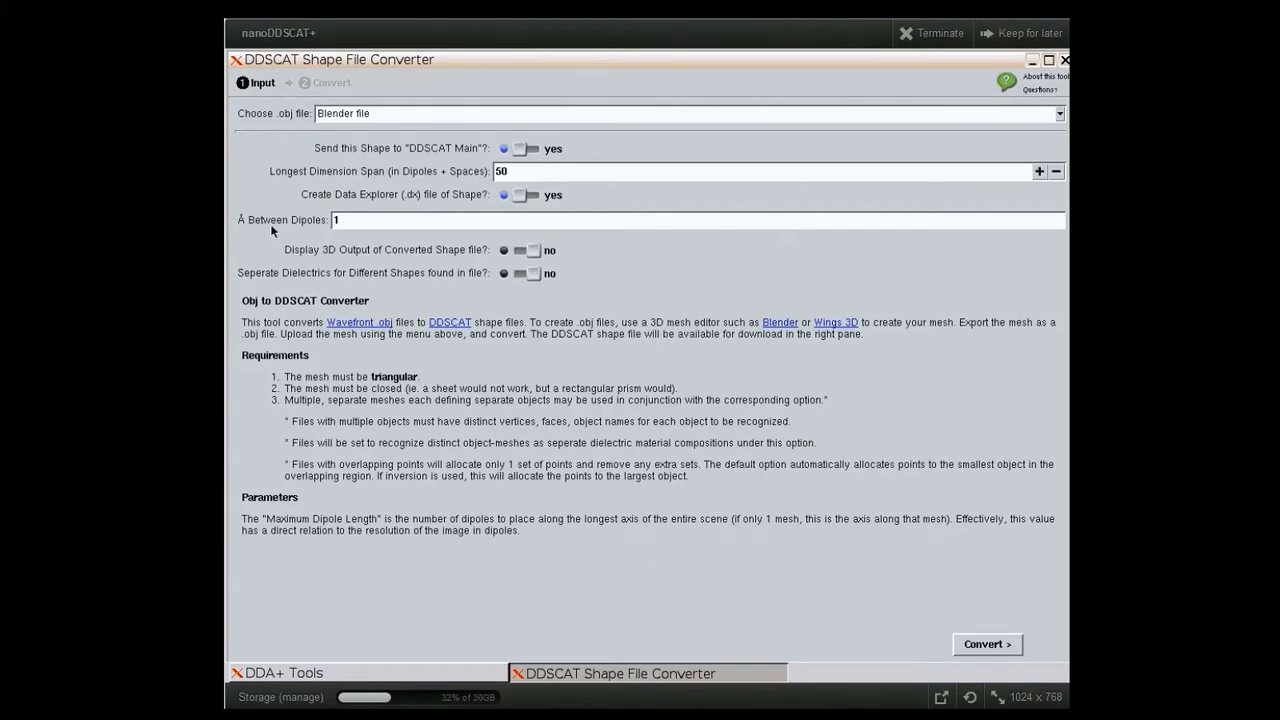
{"action": "mouse_move", "coordinate": [271, 228]}
{"action": "left_click", "coordinate": [524, 195]}
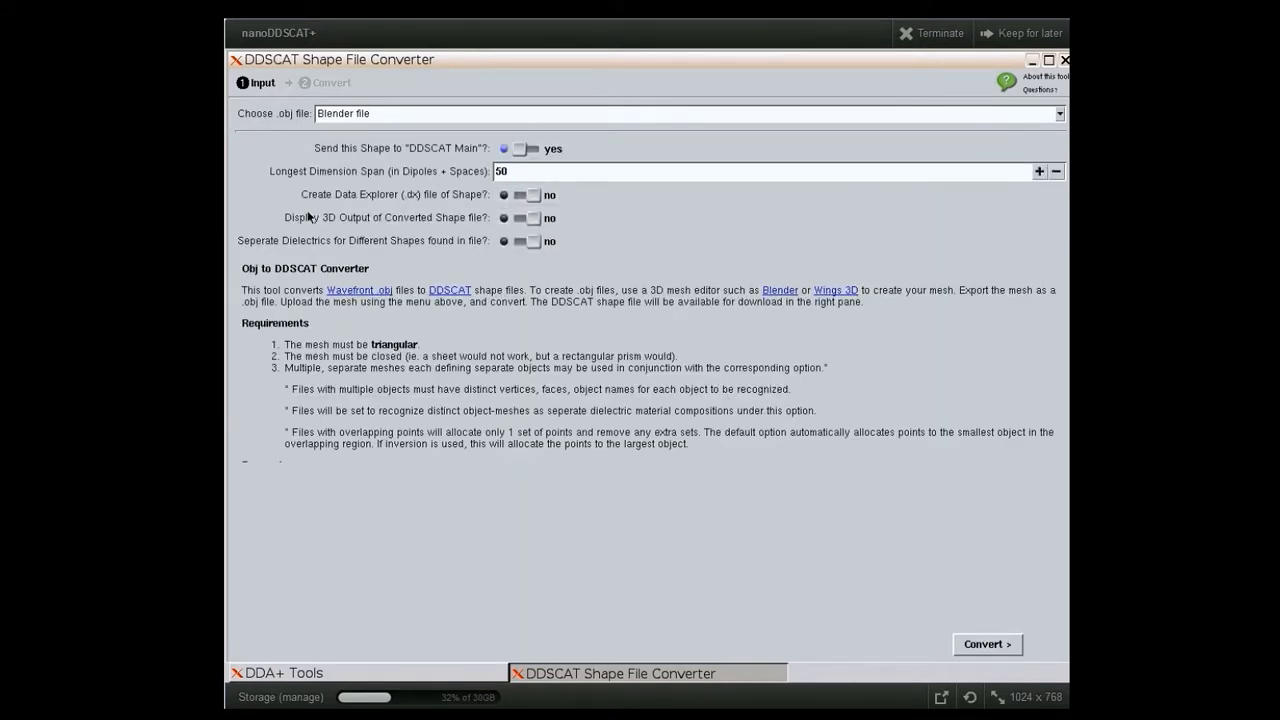
- Enable 3D output of the converted shape file and separate dielectrics for the different shapes in the file
{"action": "left_click", "coordinate": [540, 222]}
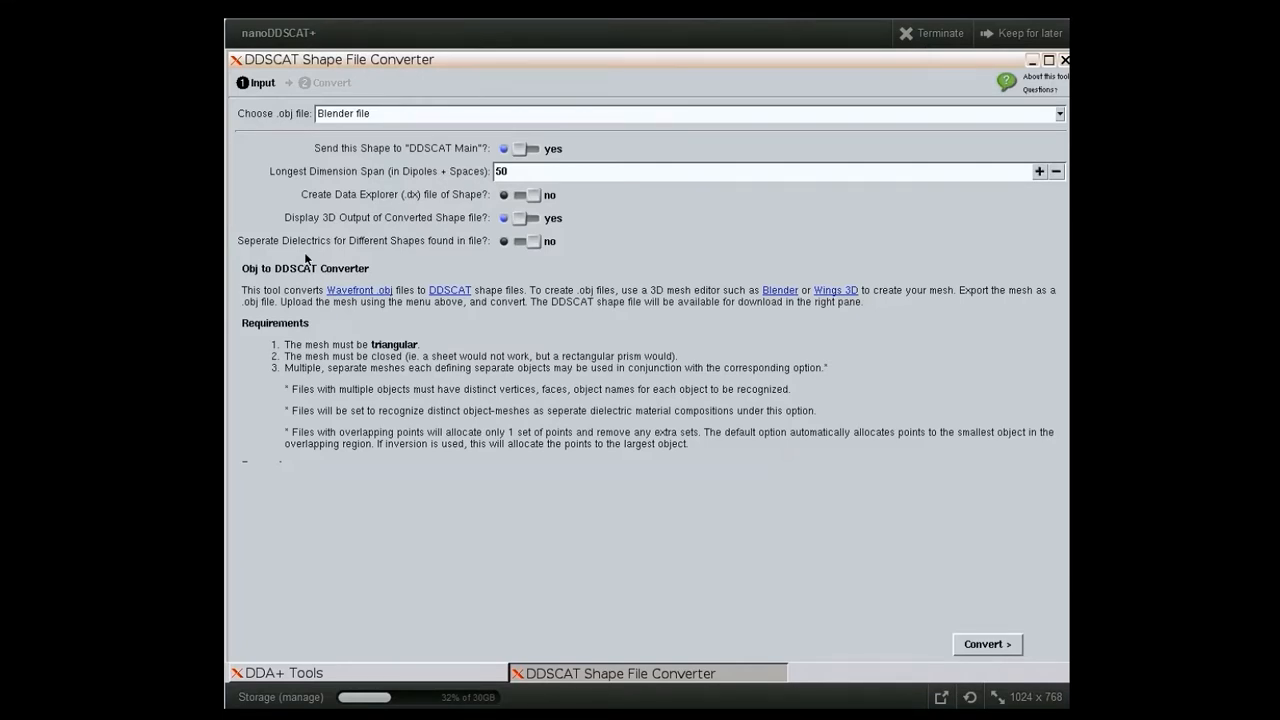
{"action": "left_click", "coordinate": [534, 243]}
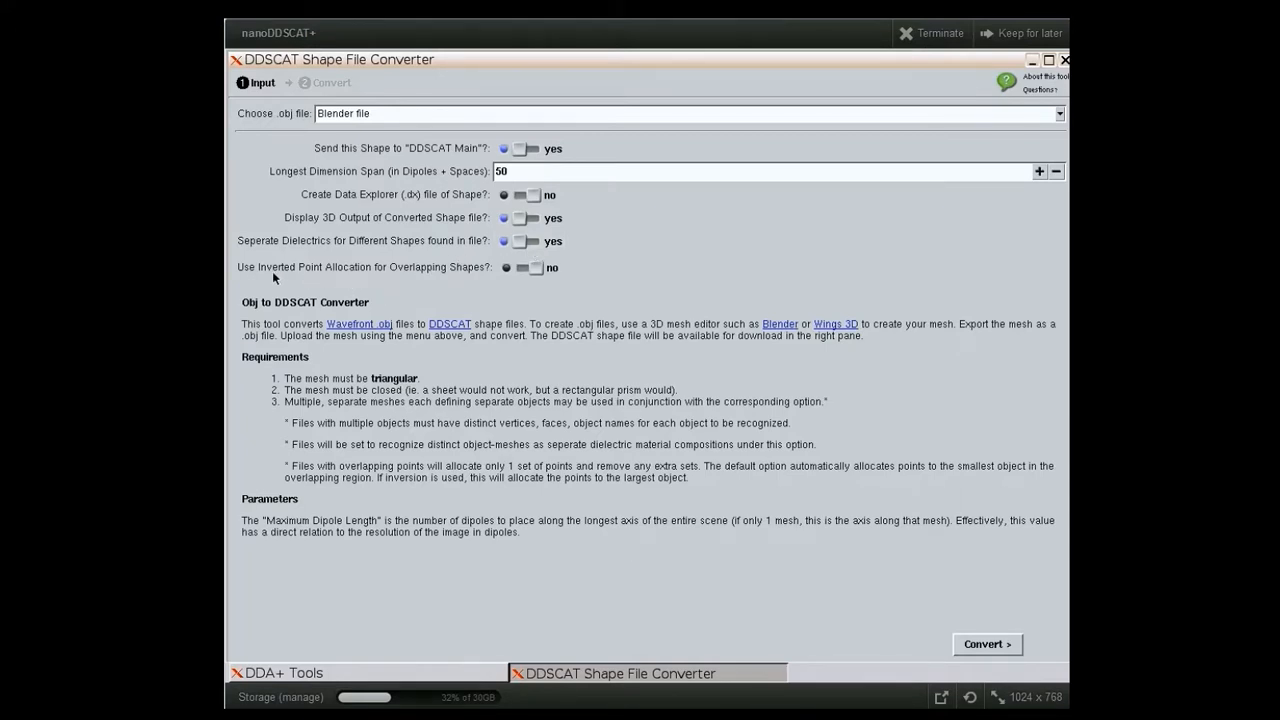
{"action": "mouse_move", "coordinate": [273, 276]}
- Set the longest dimension span to 40 and convert the Blender file to a DDSCAT shape file
{"action": "left_click", "coordinate": [644, 176]}
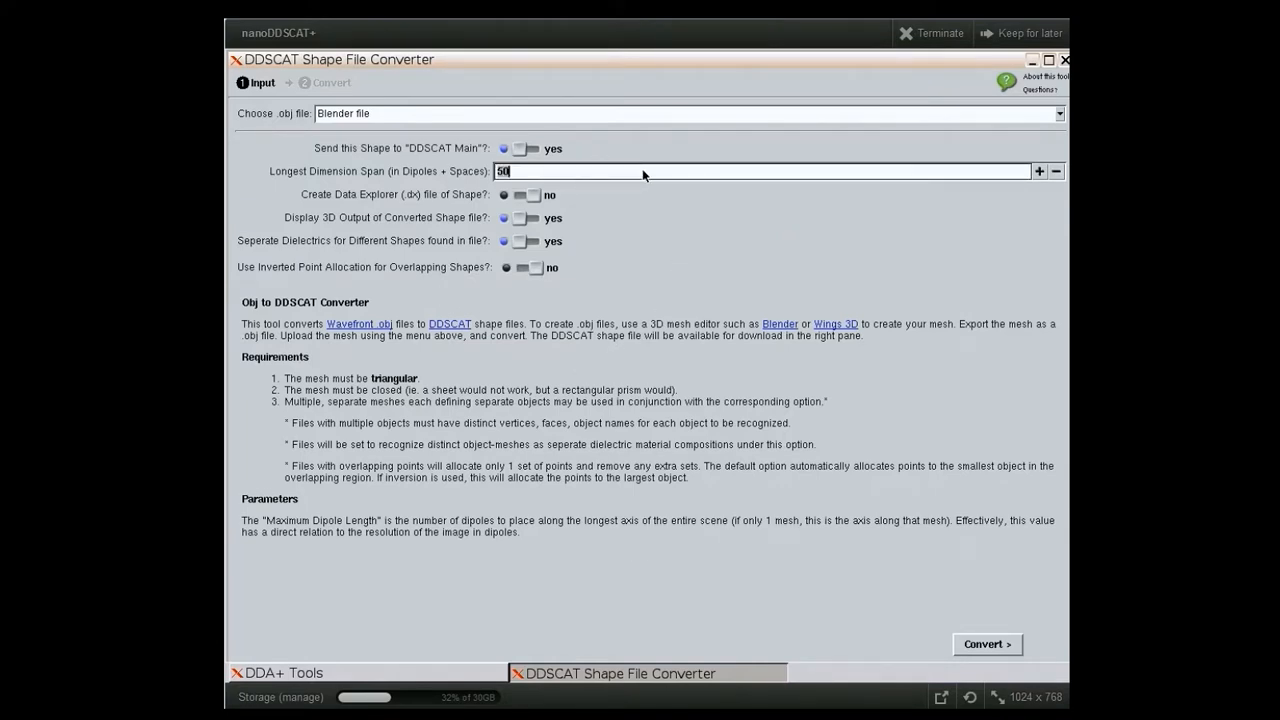
{"action": "key", "text": "BackSpace"}
{"action": "key", "text": "BackSpace"}
{"action": "type", "text": "40"}
{"action": "left_click", "coordinate": [646, 206]}
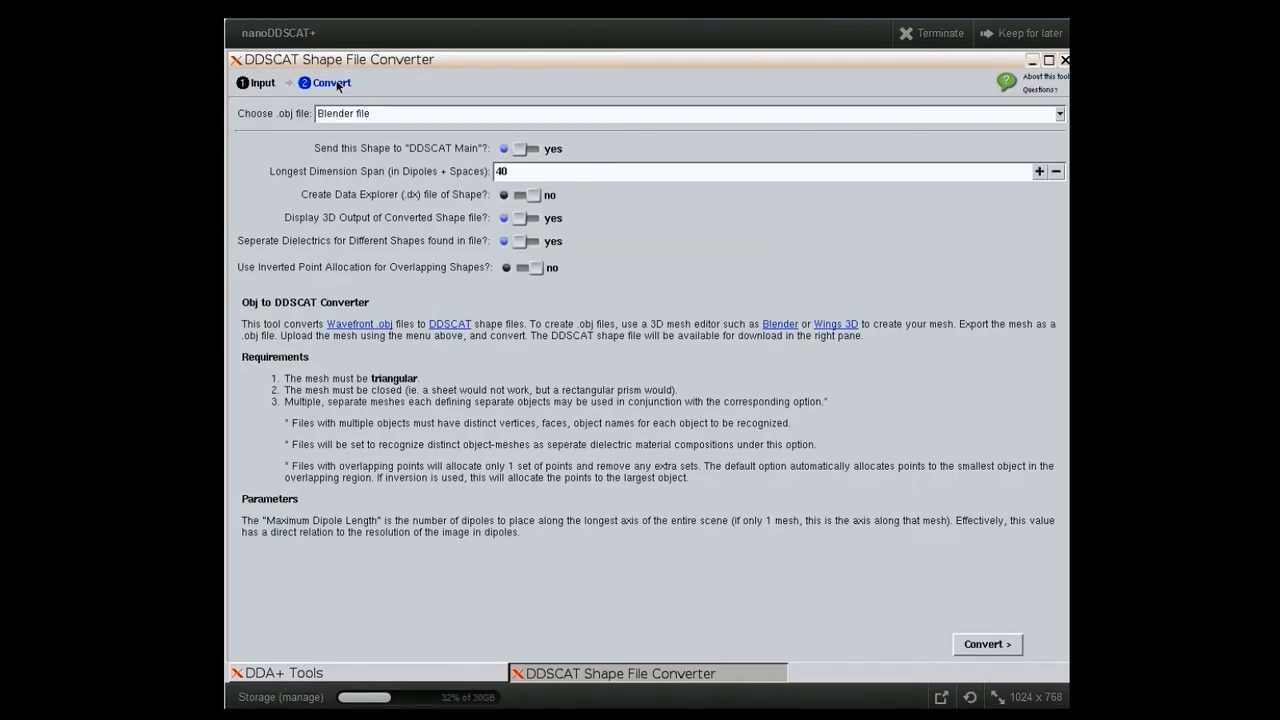
{"action": "left_click", "coordinate": [334, 83]}
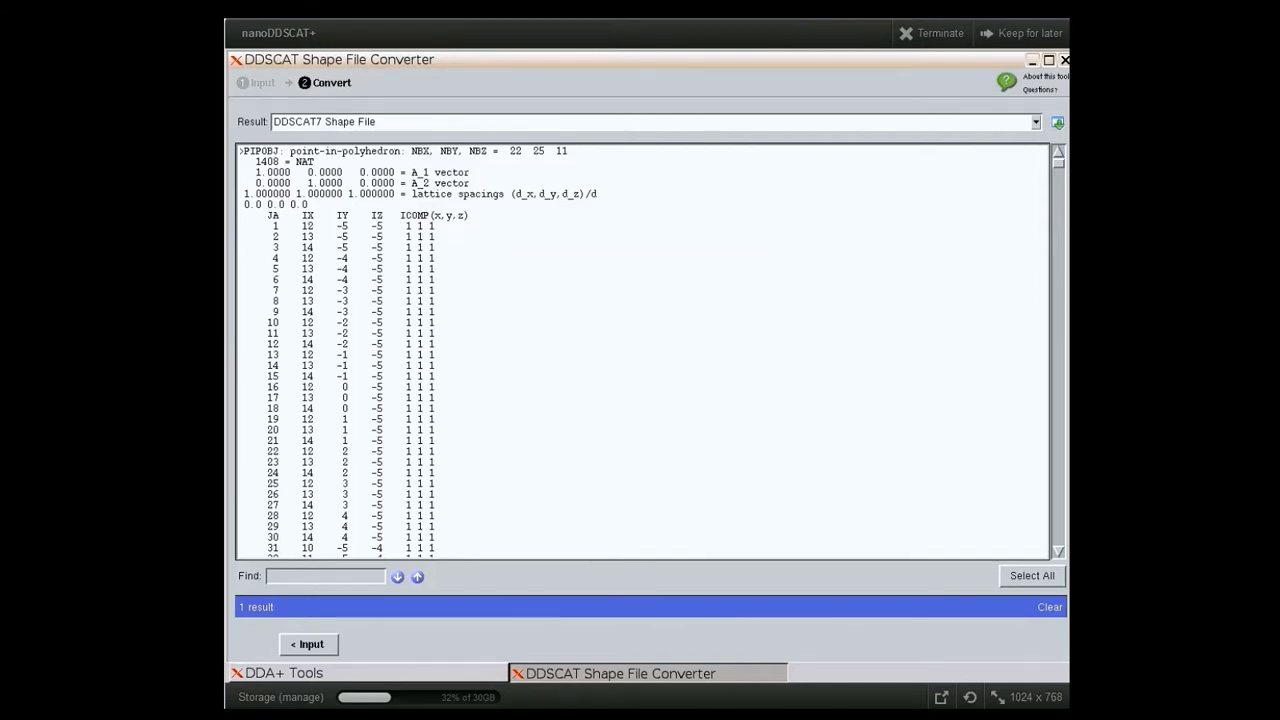
- Examine the component numbers in the converted shape file and inspect its 3D rendering from several angles
{"action": "left_click_drag", "start_coordinate": [1058, 166], "coordinate": [1024, 408]}
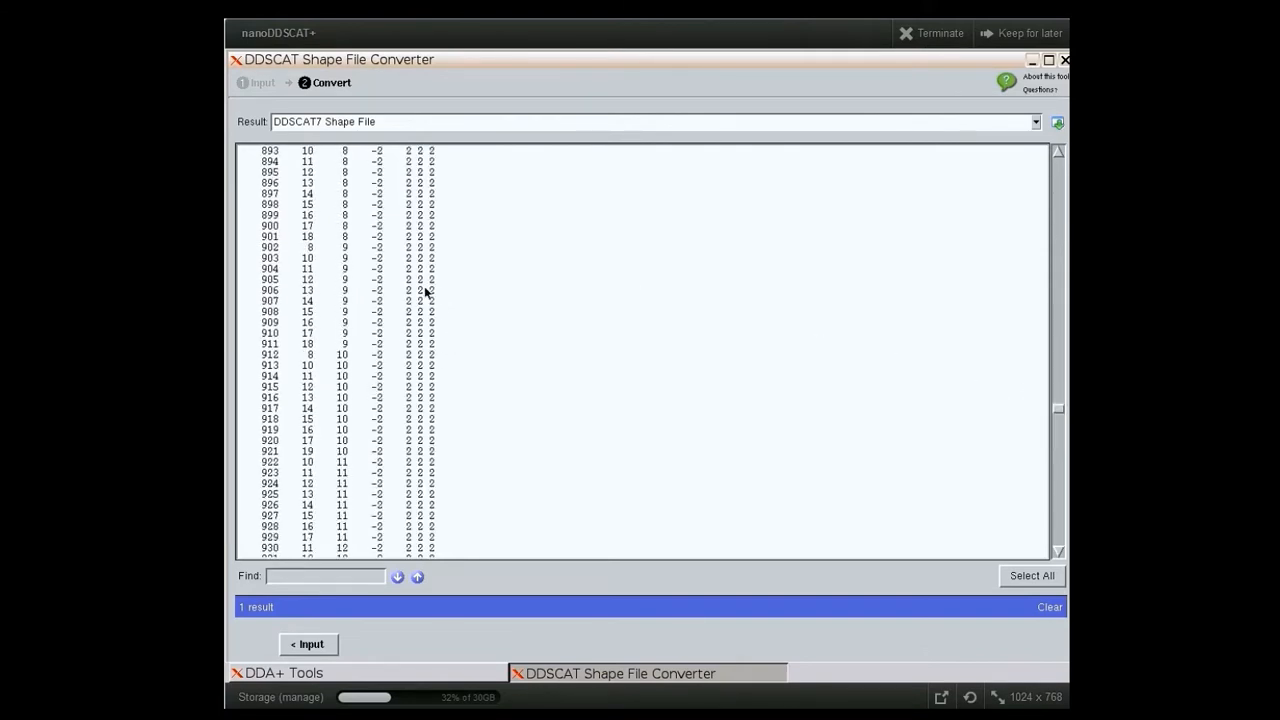
{"action": "left_click_drag", "start_coordinate": [1058, 416], "coordinate": [1057, 491]}
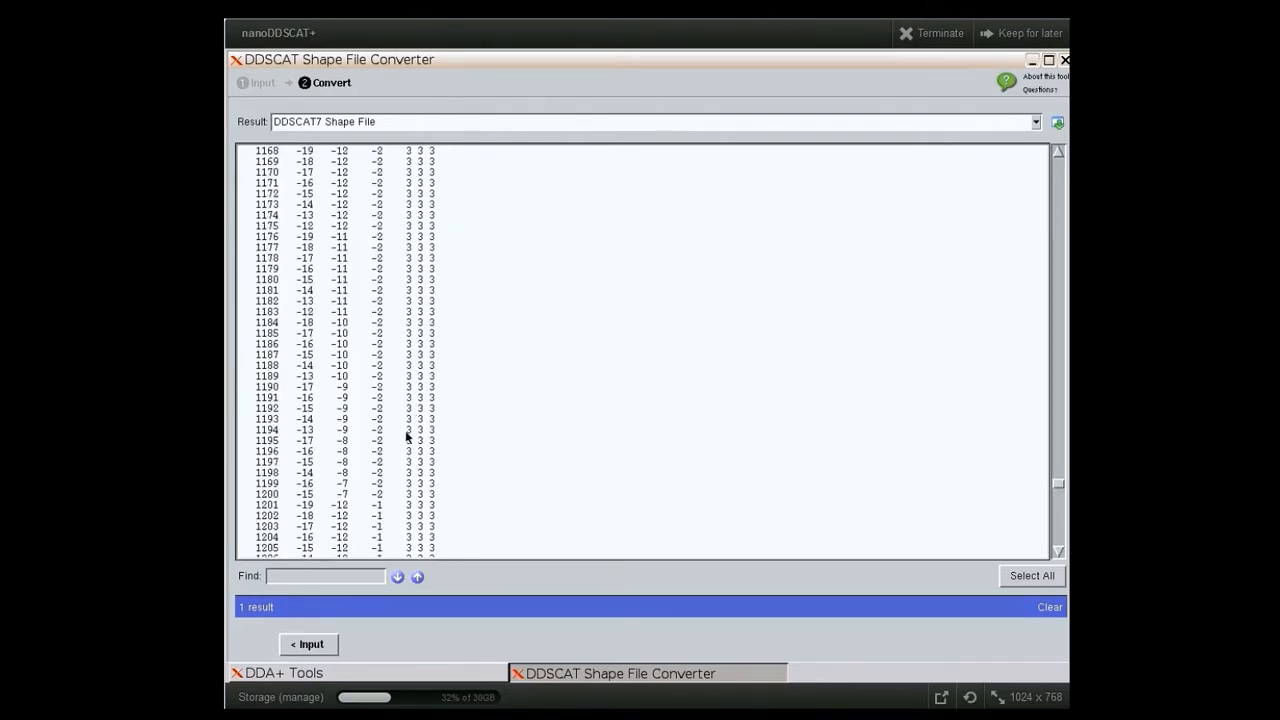
{"action": "left_click", "coordinate": [514, 123]}
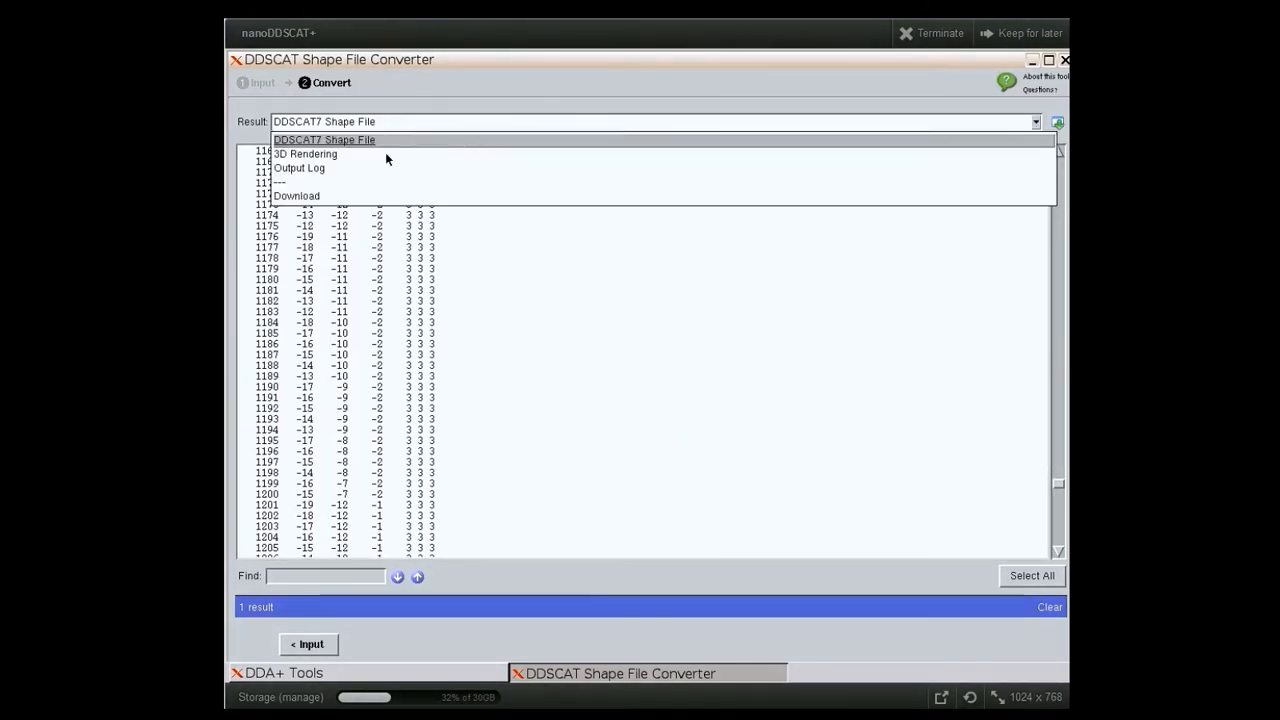
{"action": "left_click", "coordinate": [385, 155]}
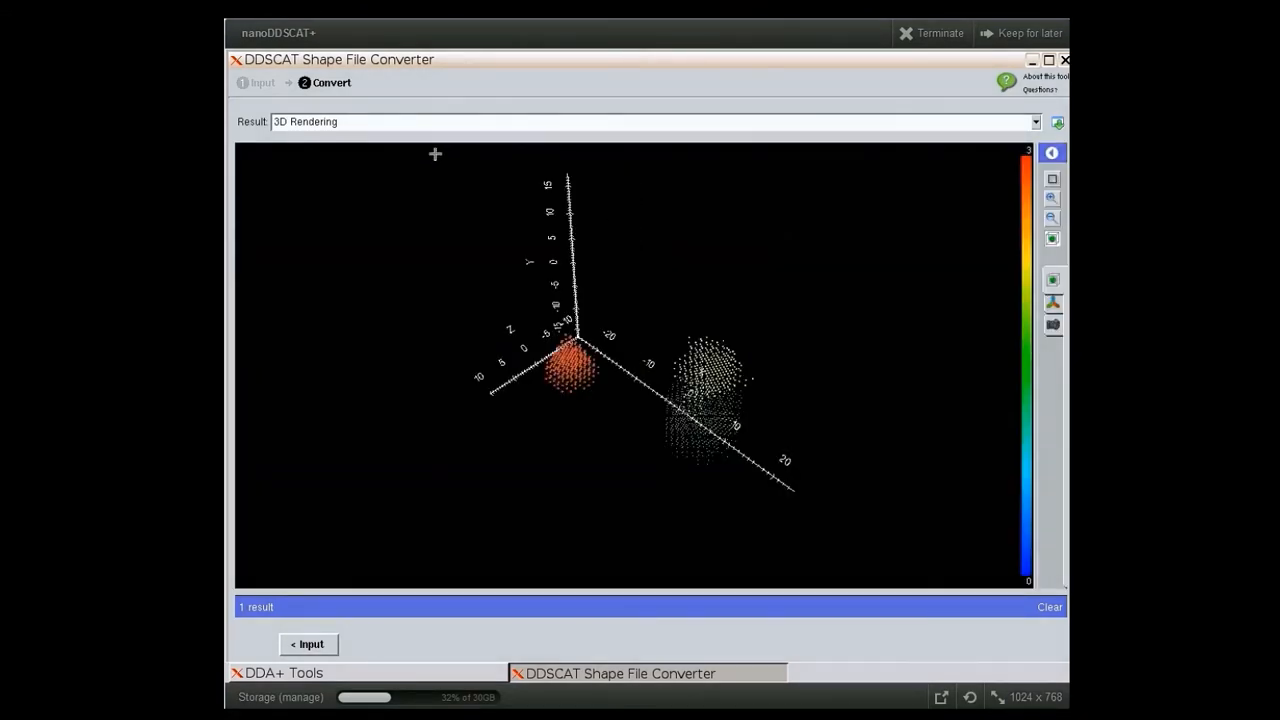
{"action": "left_click_drag", "start_coordinate": [714, 484], "coordinate": [825, 428]}
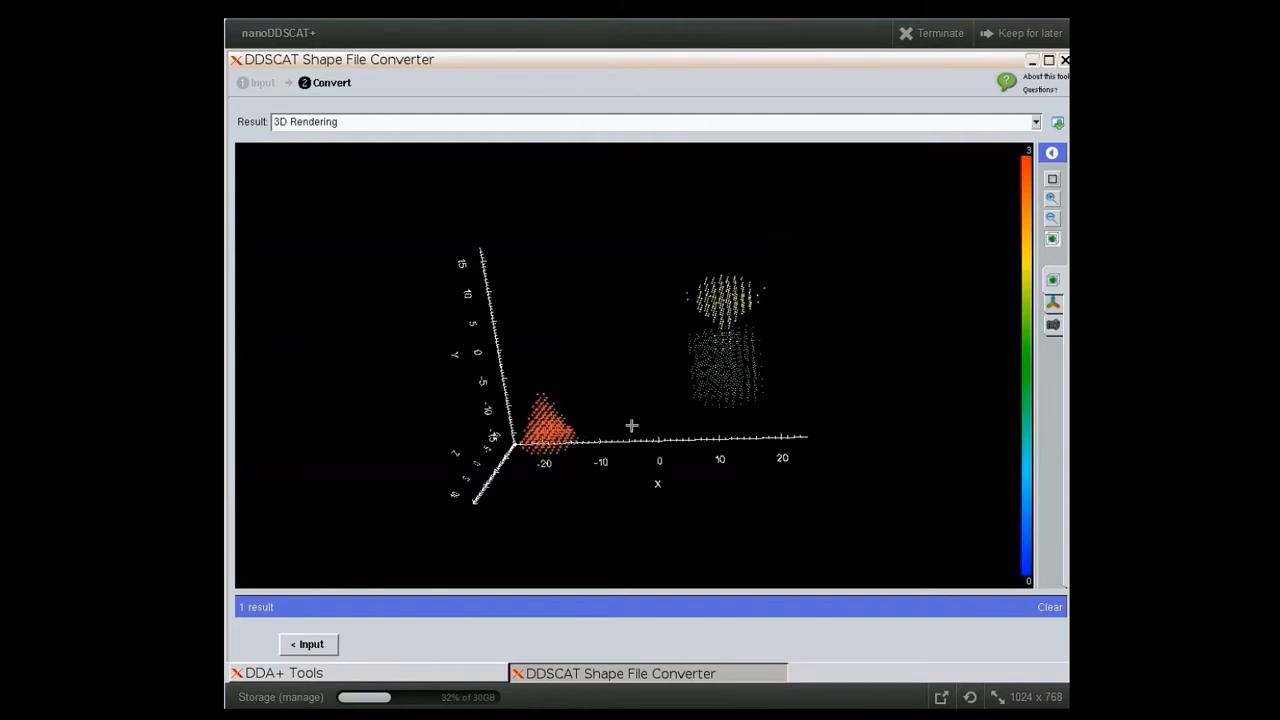
{"action": "left_click_drag", "start_coordinate": [866, 377], "coordinate": [774, 397]}
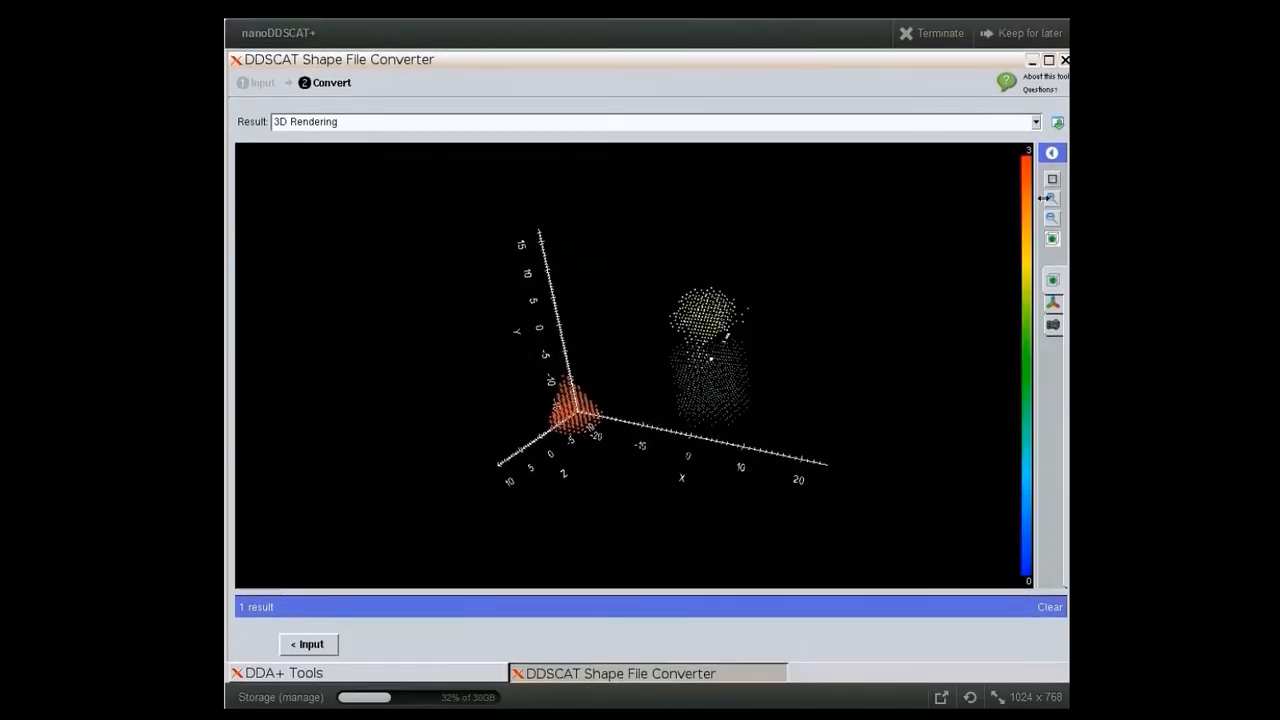
{"action": "left_click", "coordinate": [1049, 198]}
{"action": "left_click_drag", "start_coordinate": [906, 361], "coordinate": [851, 367]}
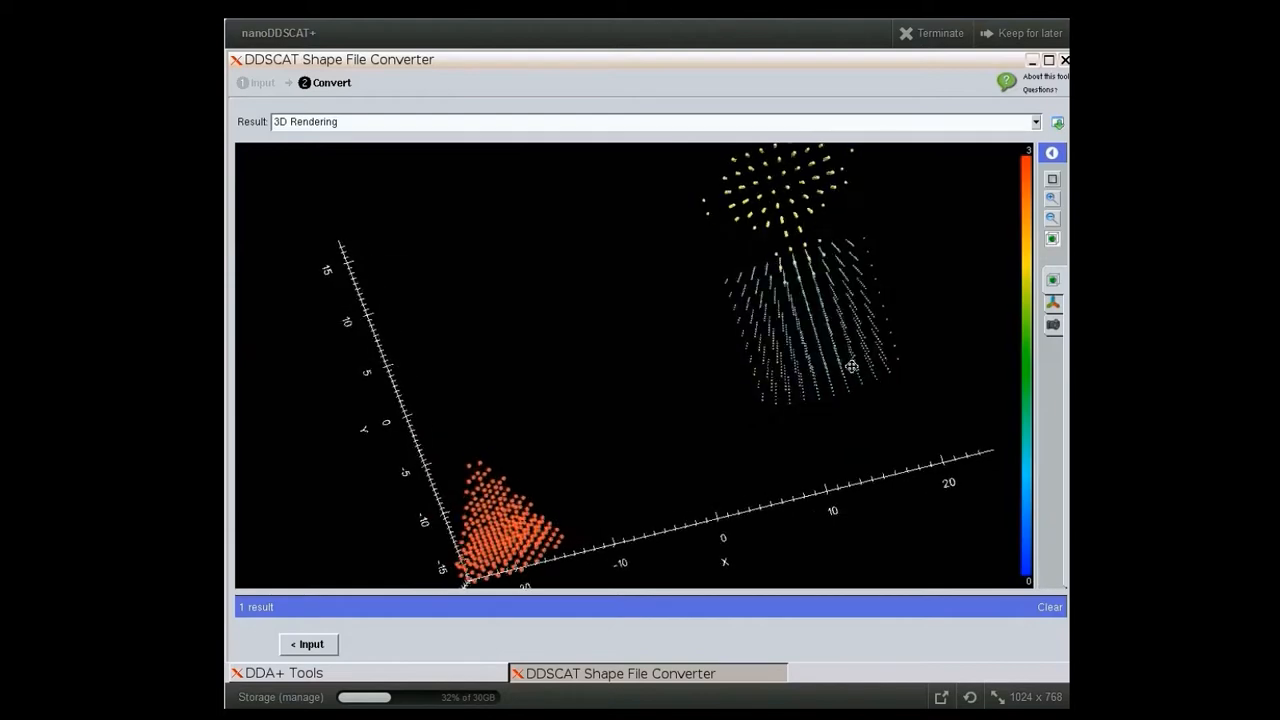
{"action": "left_click_drag", "start_coordinate": [827, 238], "coordinate": [671, 328]}
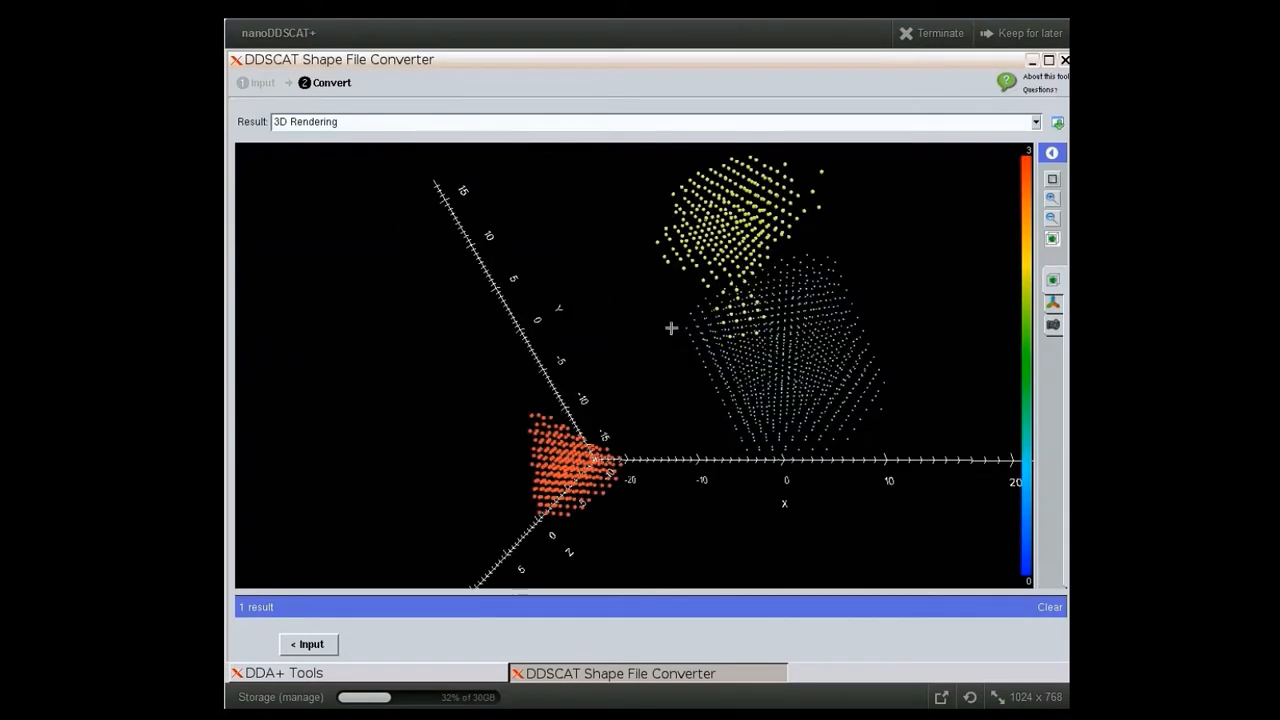
{"action": "left_click_drag", "start_coordinate": [769, 398], "coordinate": [838, 394]}
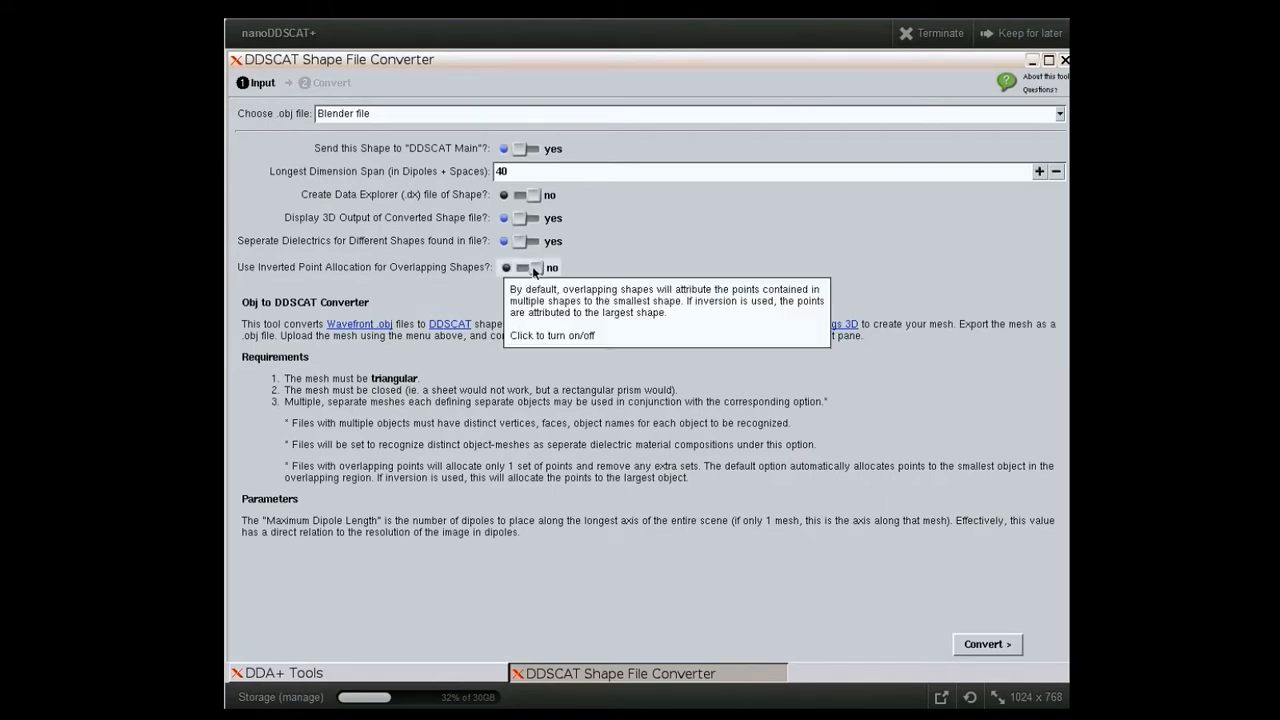
- Enable inverted point allocation for overlapping shapes, convert the file again and display the new 3D rendering
{"action": "left_click", "coordinate": [530, 267]}
{"action": "left_click", "coordinate": [317, 81]}
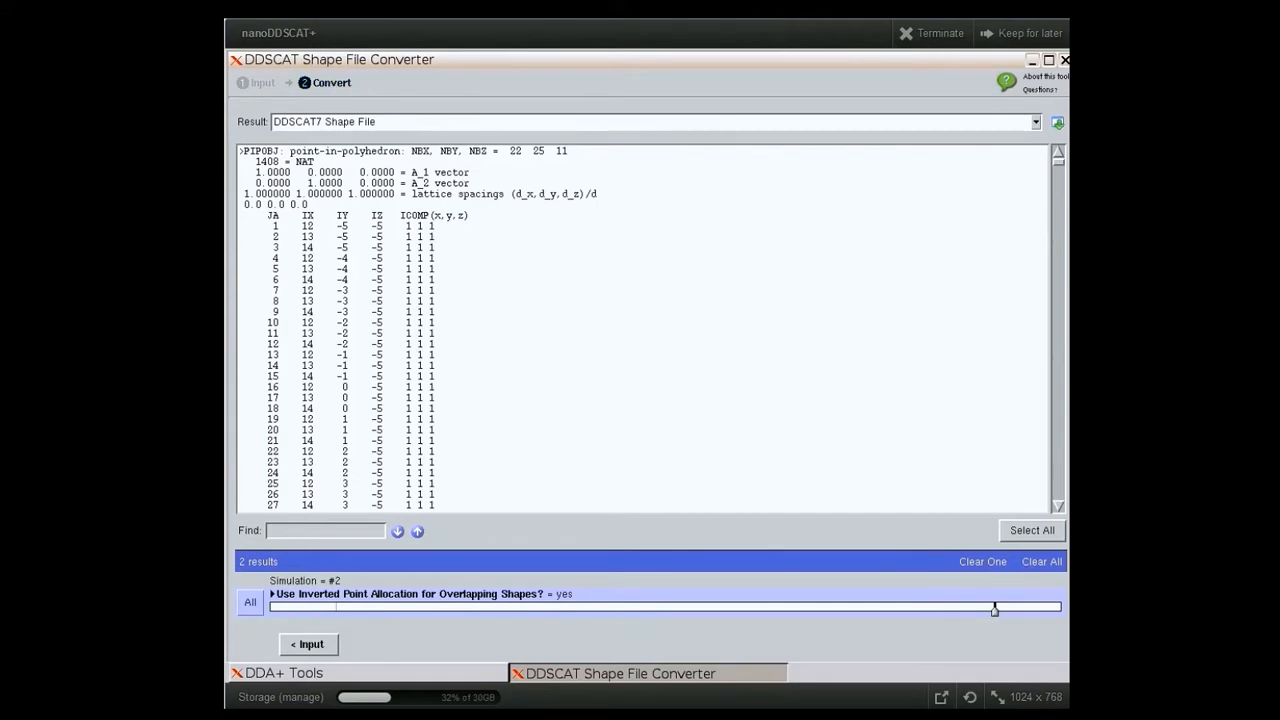
{"action": "left_click", "coordinate": [394, 118]}
{"action": "left_click", "coordinate": [382, 155]}
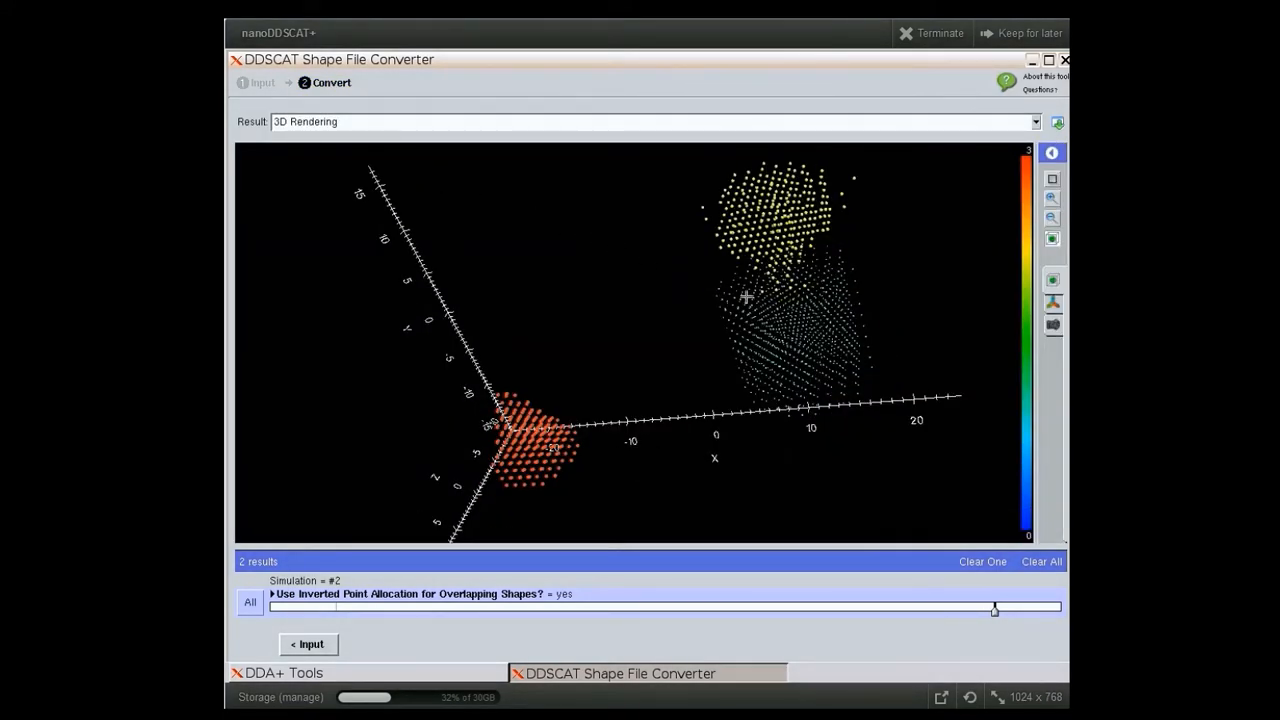
- Inspect the overlap between the monkey and cylinder dipoles in the second rendering, then reset the view and check the whole scene
{"action": "left_click_drag", "start_coordinate": [749, 406], "coordinate": [741, 366]}
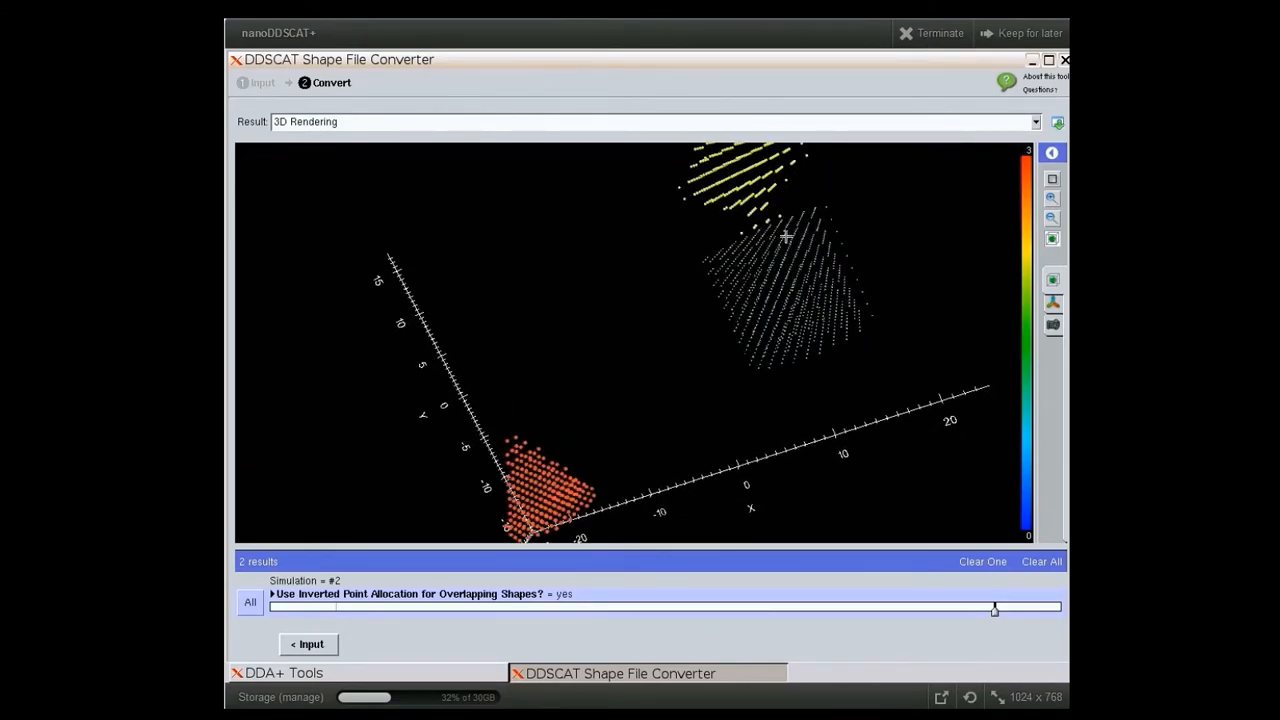
{"action": "left_click_drag", "start_coordinate": [887, 253], "coordinate": [810, 300]}
{"action": "left_click_drag", "start_coordinate": [717, 414], "coordinate": [800, 395]}
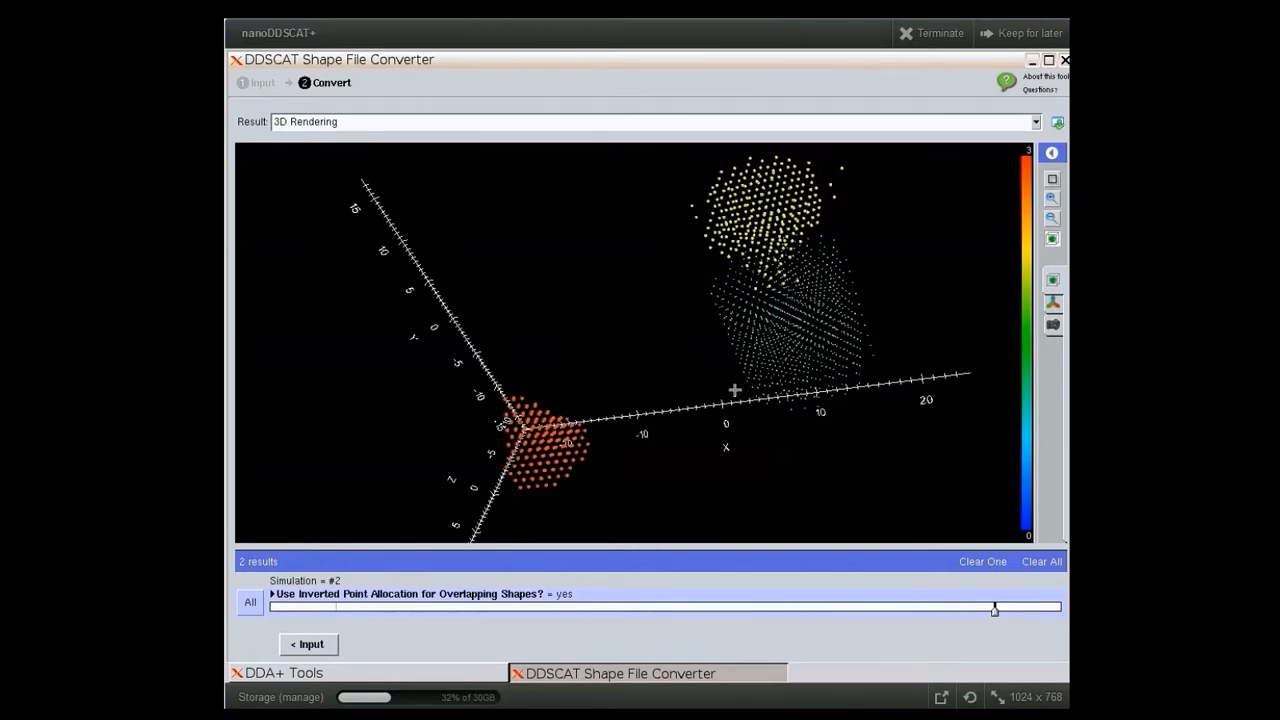
{"action": "left_click_drag", "start_coordinate": [717, 398], "coordinate": [706, 399]}
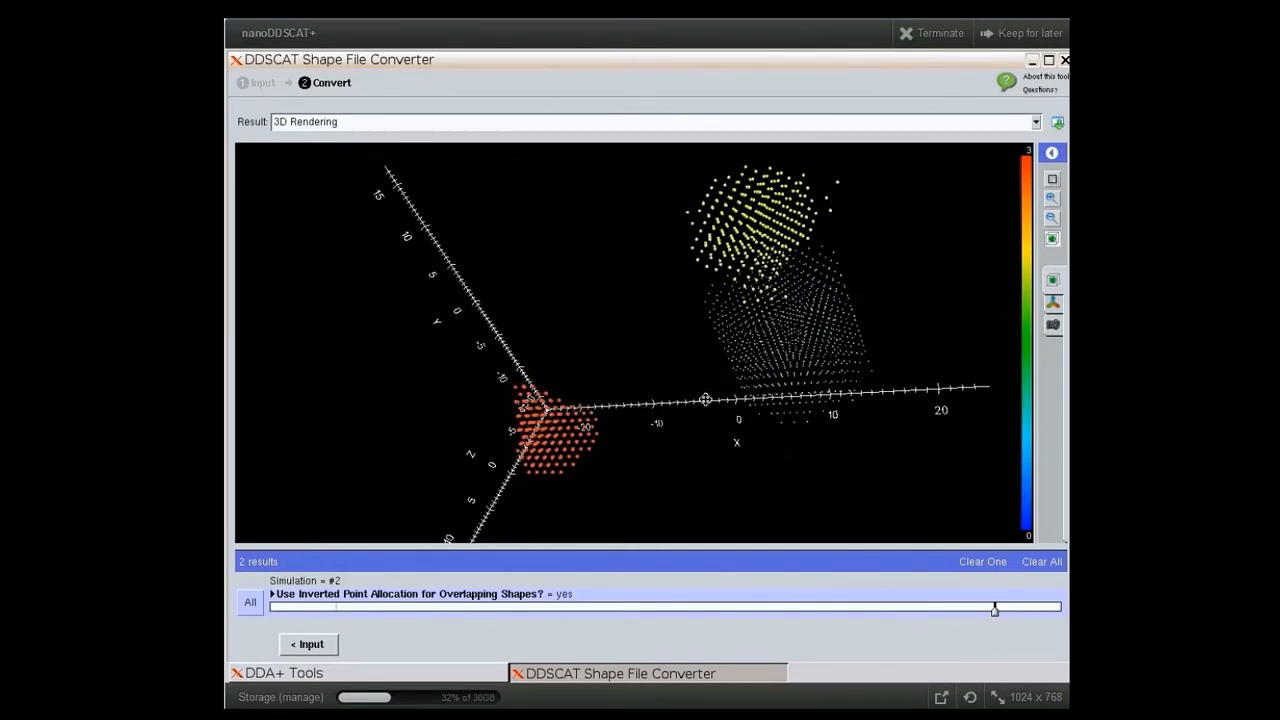
{"action": "left_click", "coordinate": [1051, 182]}
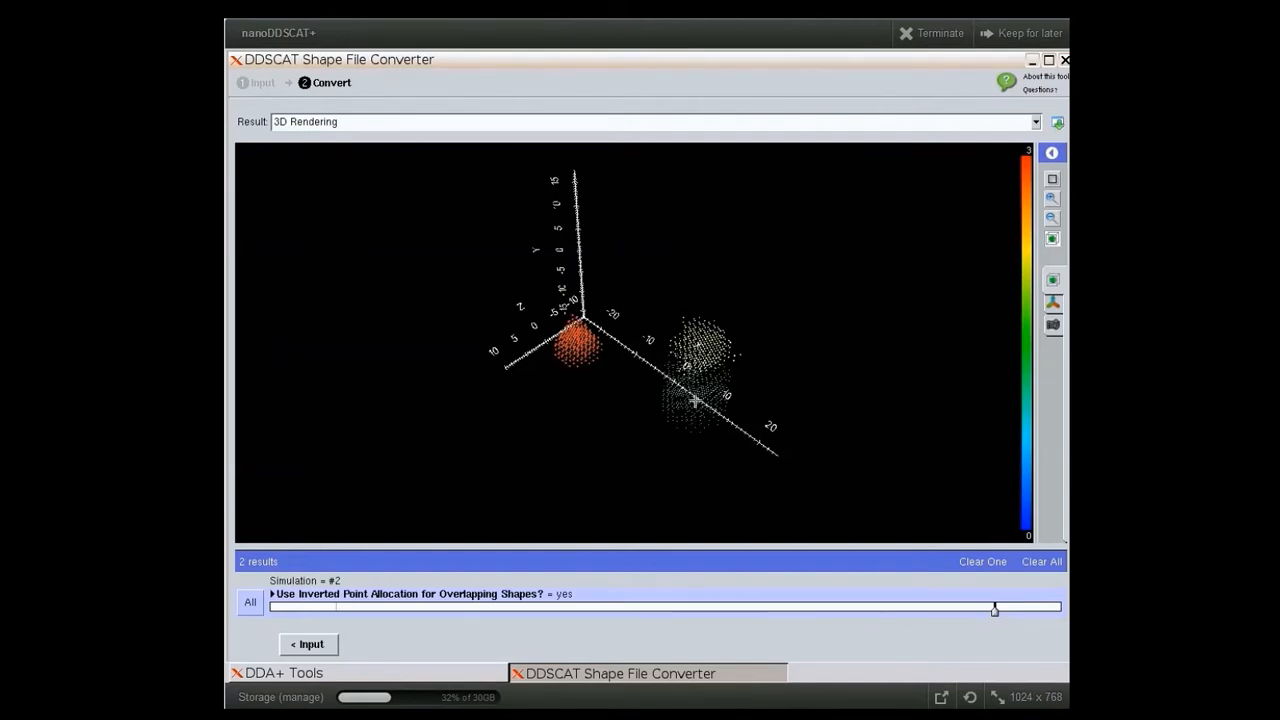
{"action": "left_click_drag", "start_coordinate": [615, 444], "coordinate": [766, 397]}
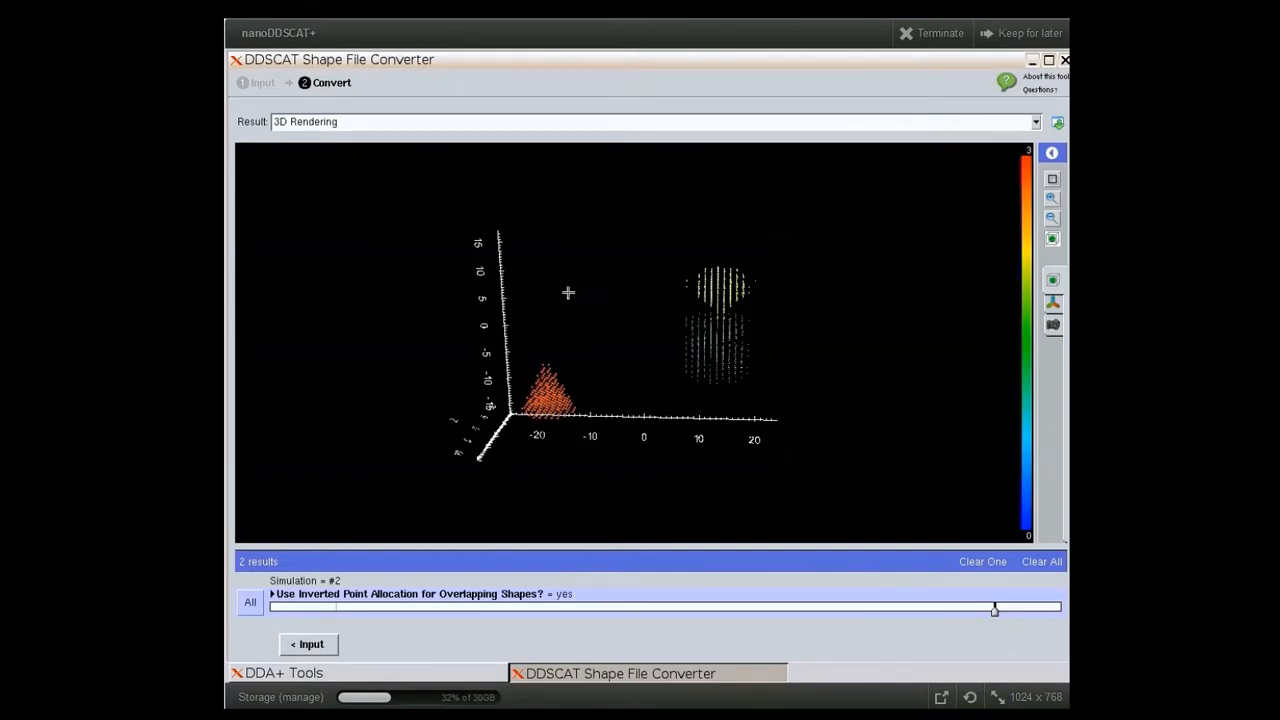
- Review the conversion's output log through to its end and return to the converter's input settings
{"action": "left_click", "coordinate": [375, 122]}
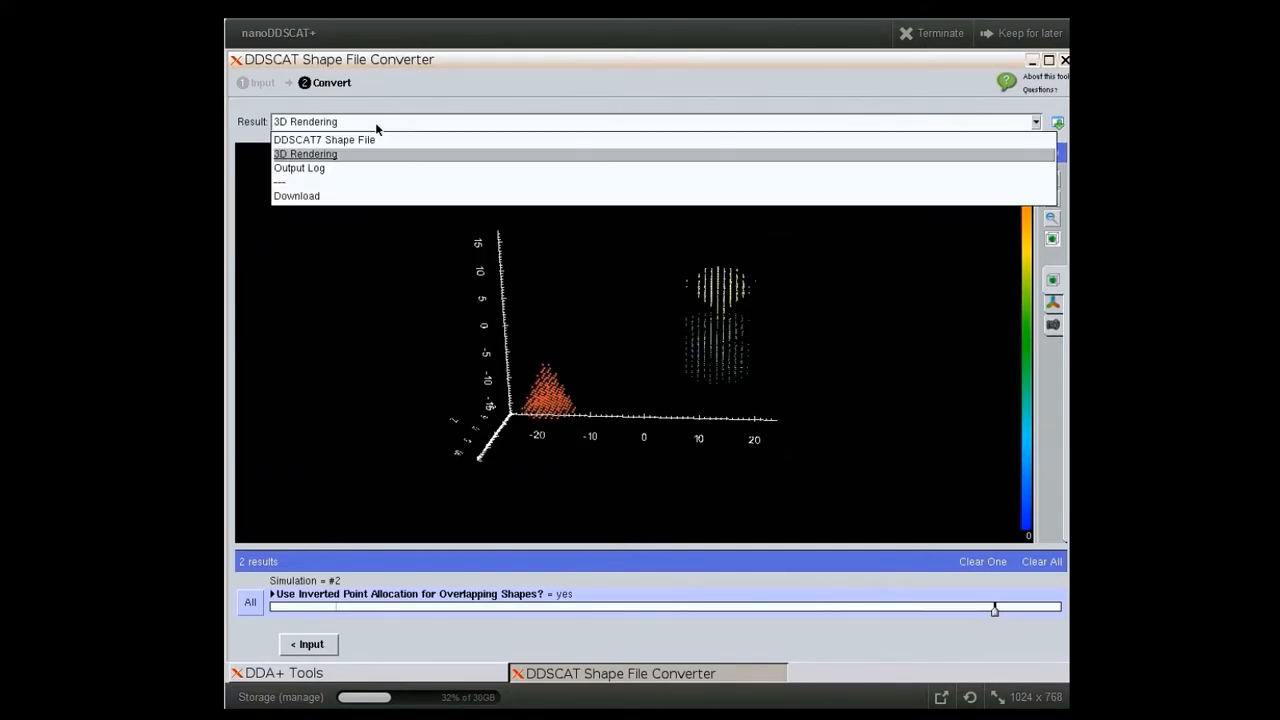
{"action": "left_click", "coordinate": [351, 168]}
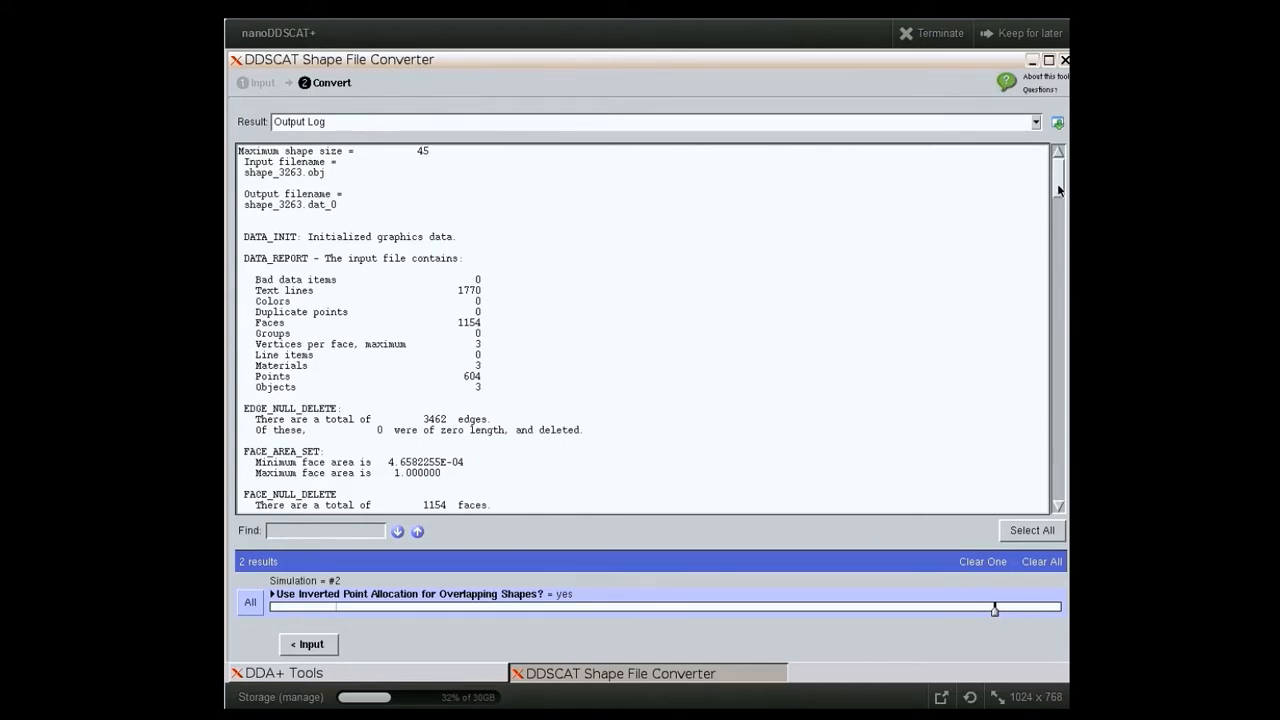
{"action": "left_click_drag", "start_coordinate": [1054, 180], "coordinate": [1006, 484]}
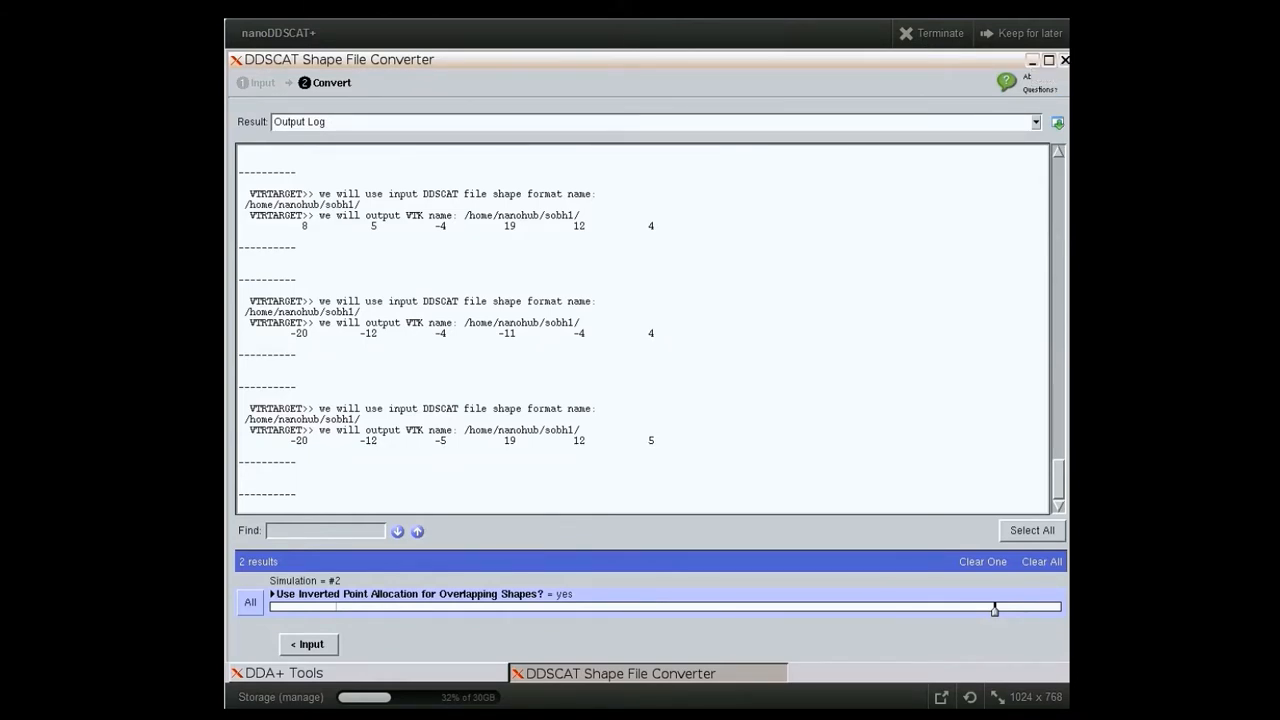
{"action": "left_click", "coordinate": [260, 85]}
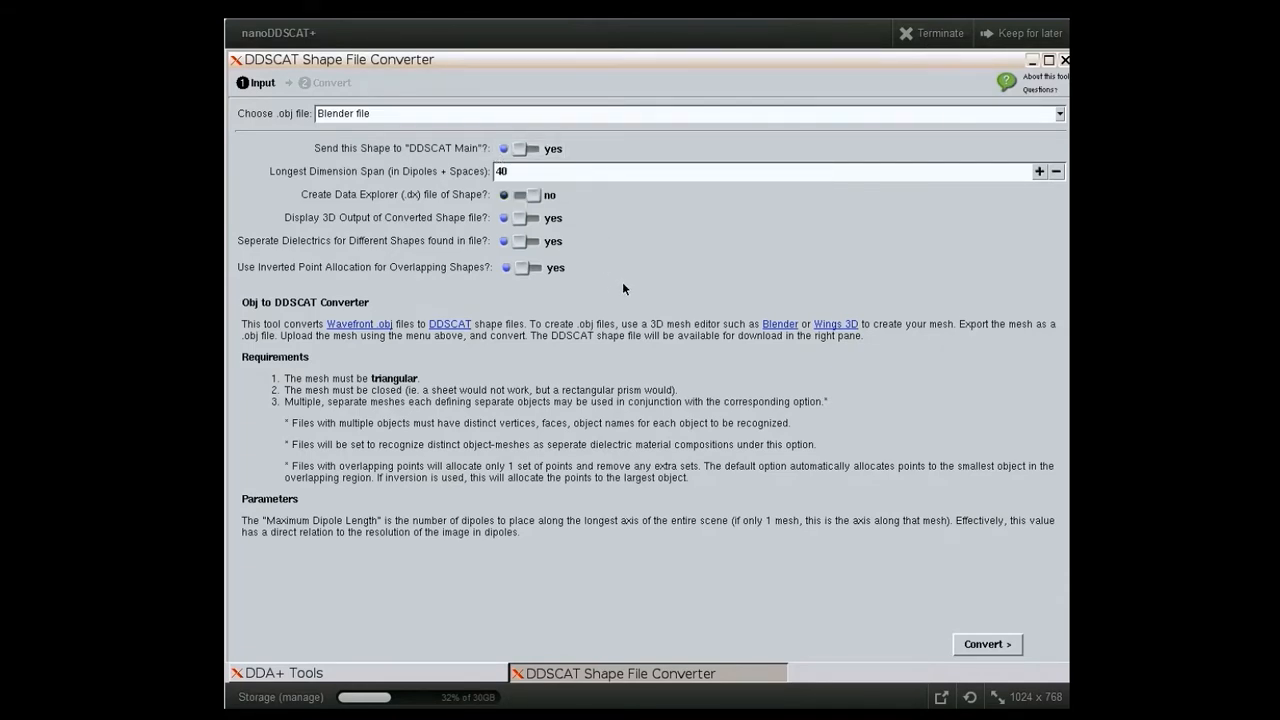
- Close the shape converter, open the DDSCAT tool and select the imported shape from the latest DDAConvert selection as shape file
{"action": "left_click", "coordinate": [1065, 60]}
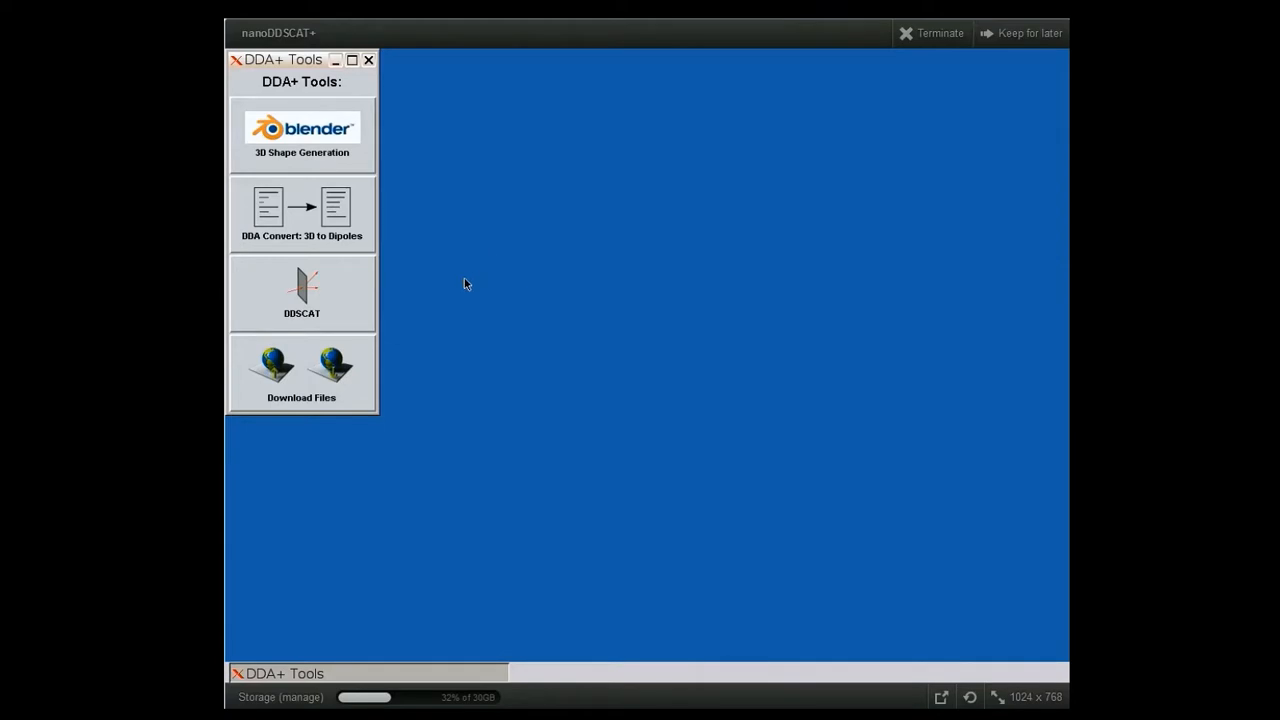
{"action": "left_click", "coordinate": [339, 297]}
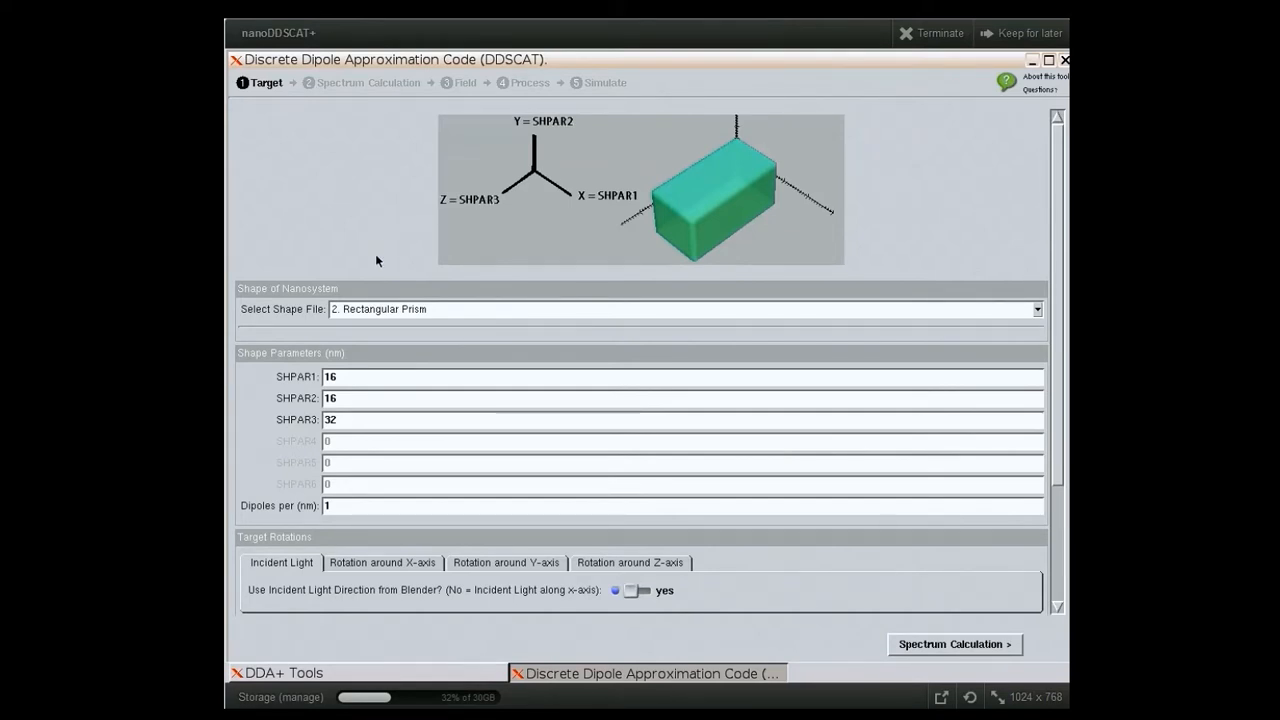
{"action": "left_click", "coordinate": [385, 310]}
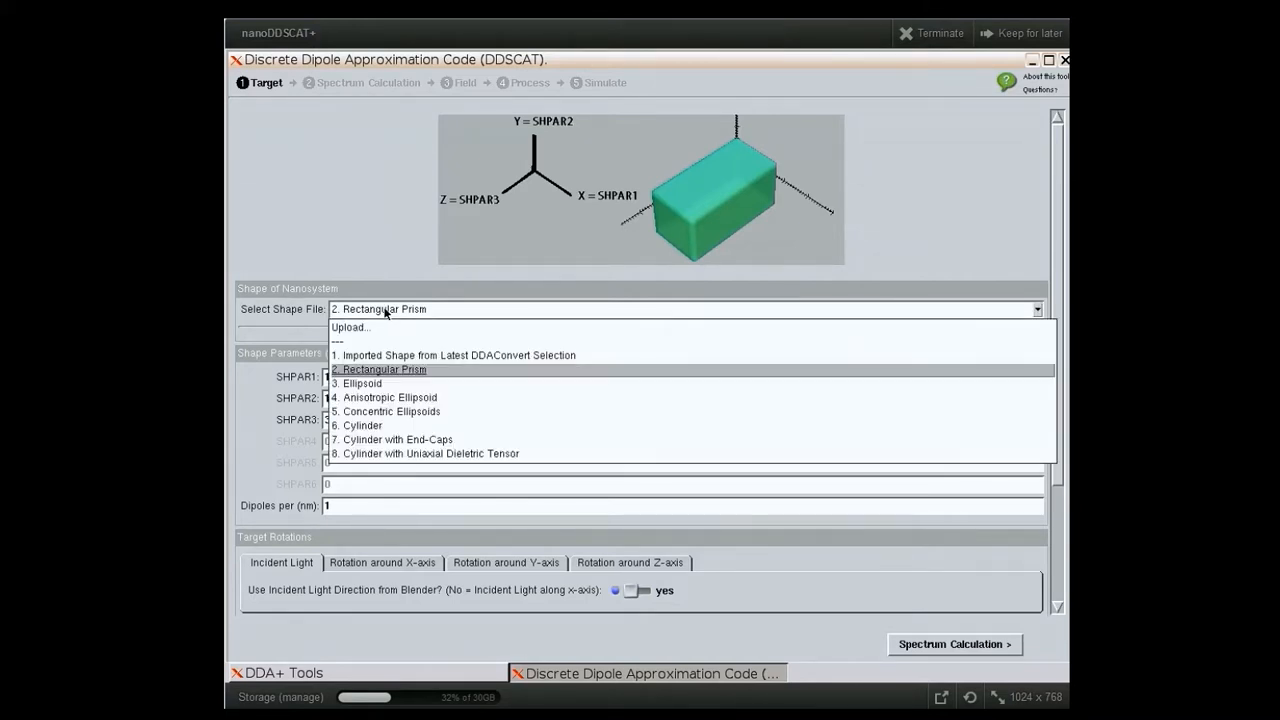
{"action": "left_click", "coordinate": [372, 357]}
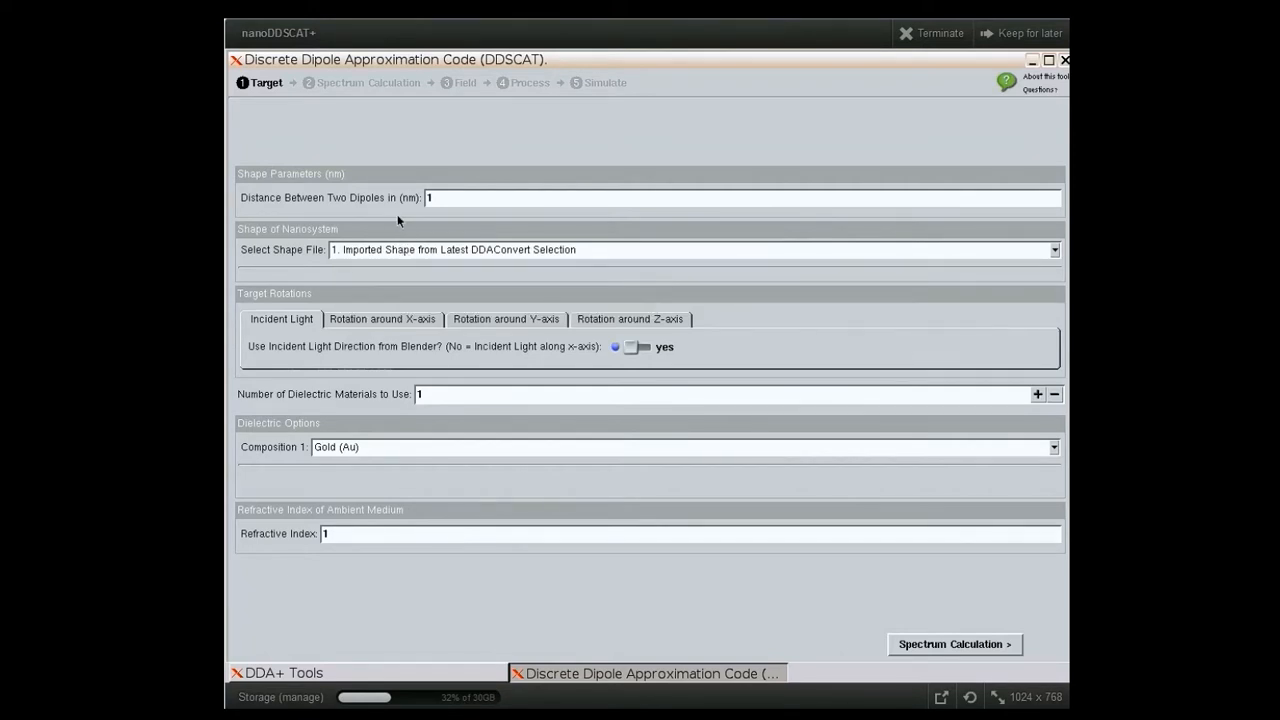
- Review the dipole distance and the target rotation options around the X, Y and Z axes, returning to the incident light setting
{"action": "mouse_move", "coordinate": [444, 197]}
{"action": "left_click", "coordinate": [376, 317]}
{"action": "left_click", "coordinate": [481, 321]}
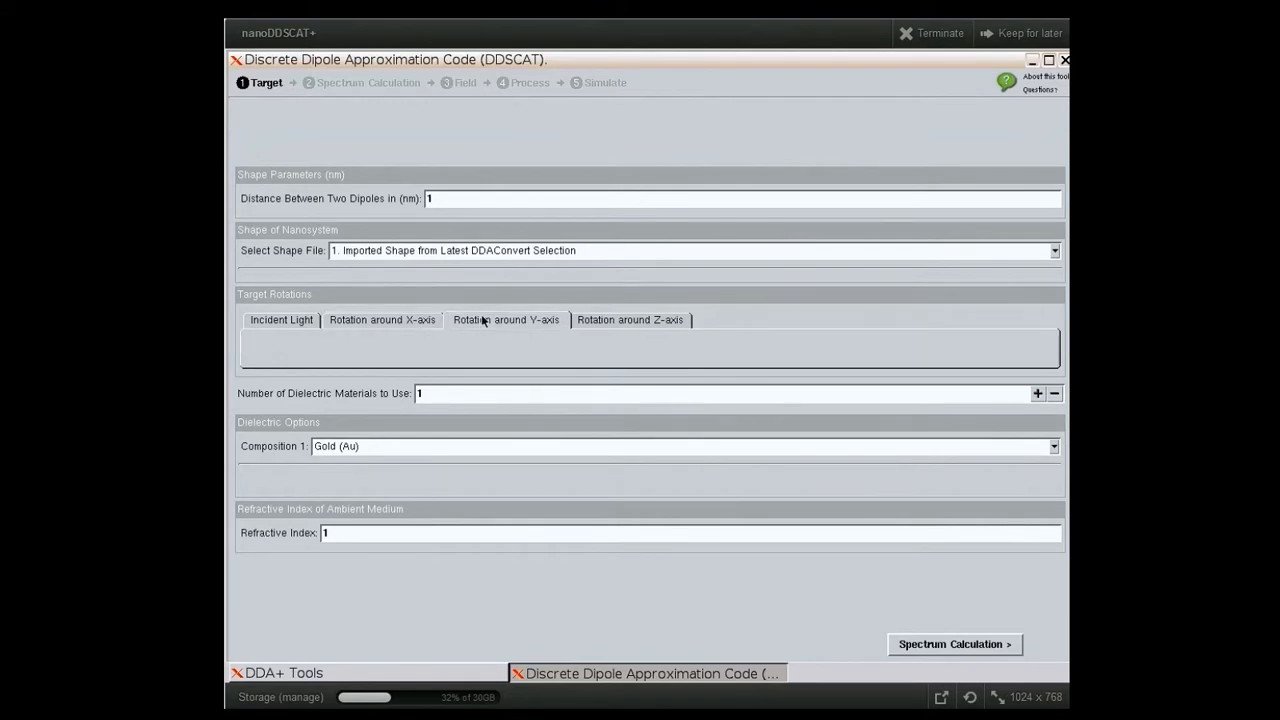
{"action": "left_click", "coordinate": [624, 320]}
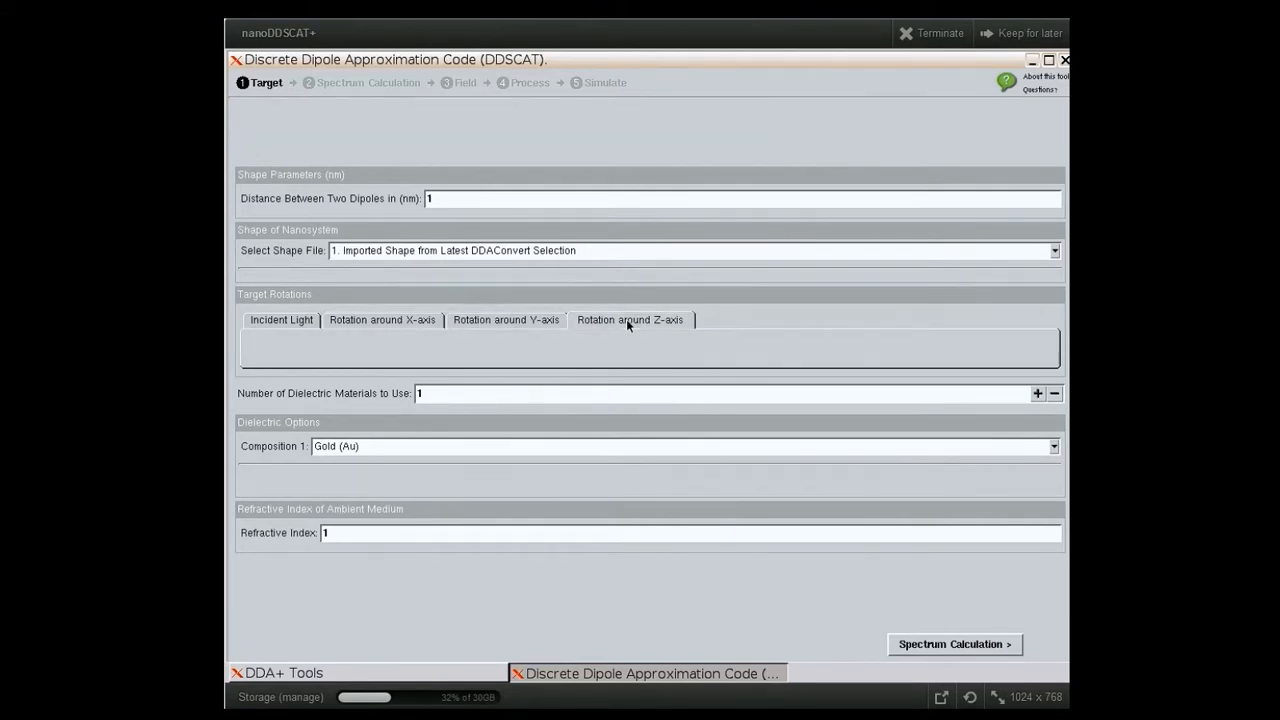
{"action": "left_click", "coordinate": [286, 319]}
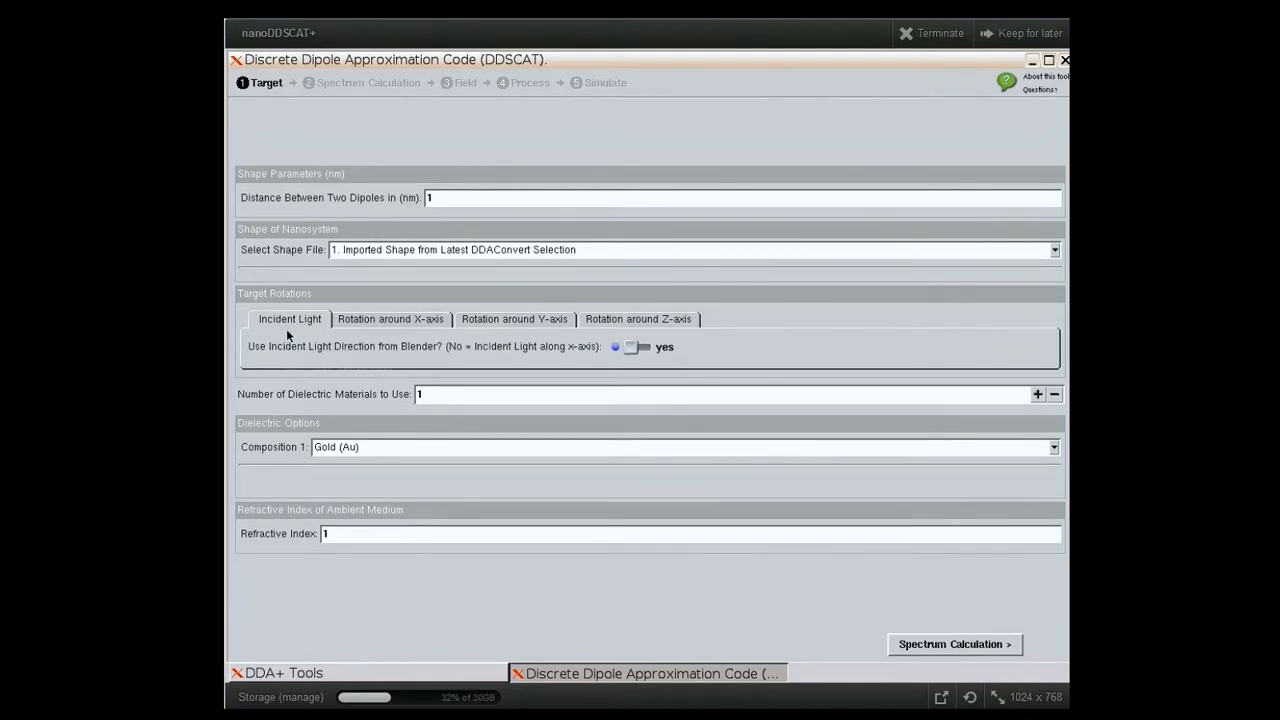
- Set the number of dielectric materials to 3 and make composition 2 a constant custom dielectric with refractive index 1.02
{"action": "left_click", "coordinate": [1038, 394]}
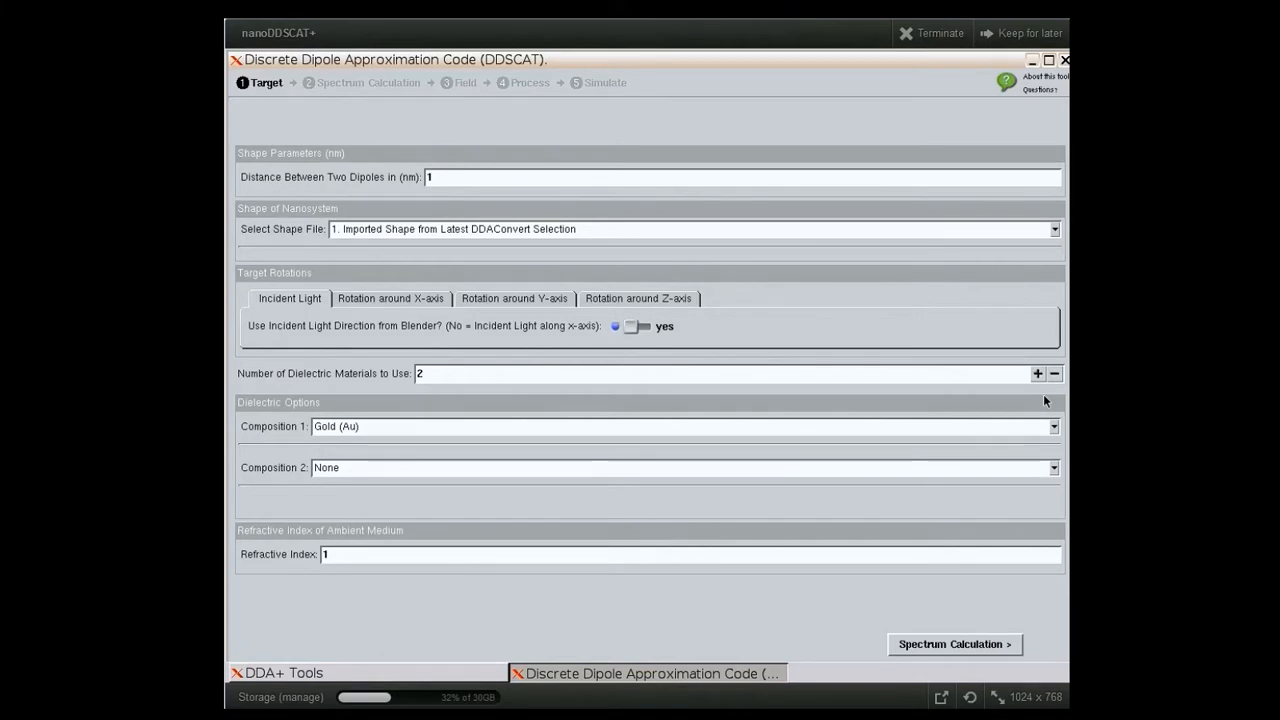
{"action": "left_click", "coordinate": [1039, 374]}
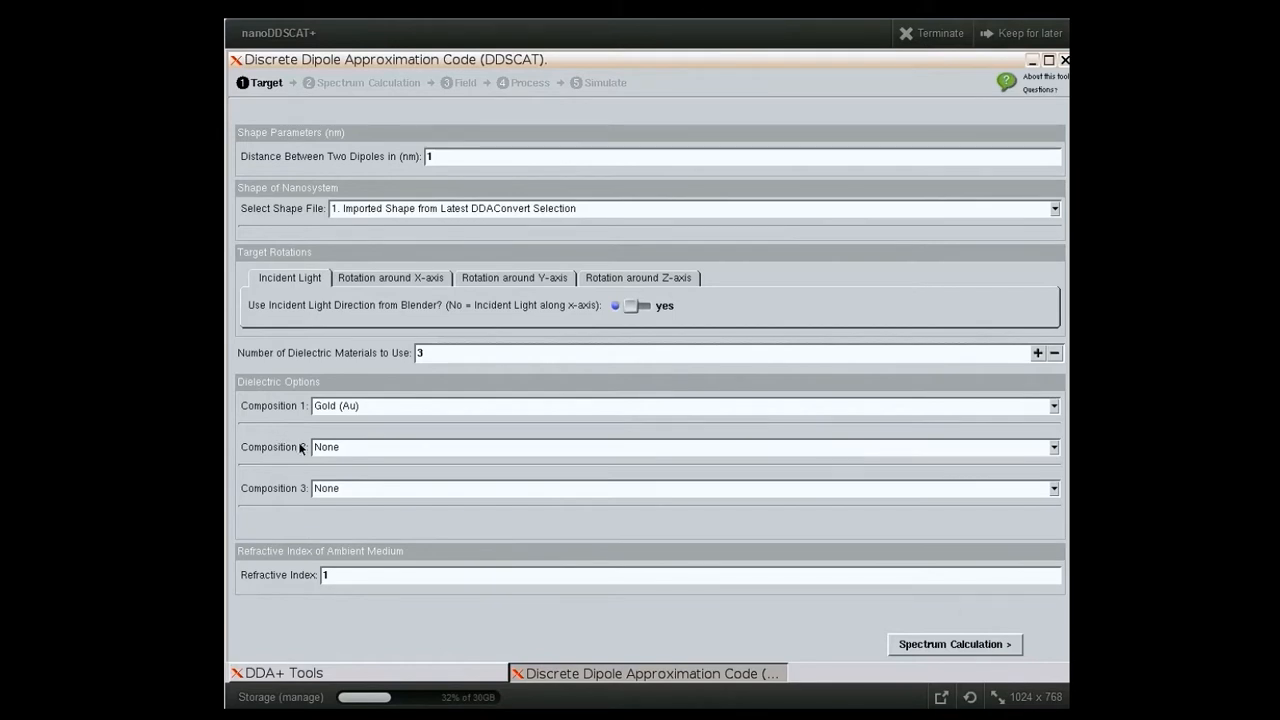
{"action": "left_click", "coordinate": [398, 452]}
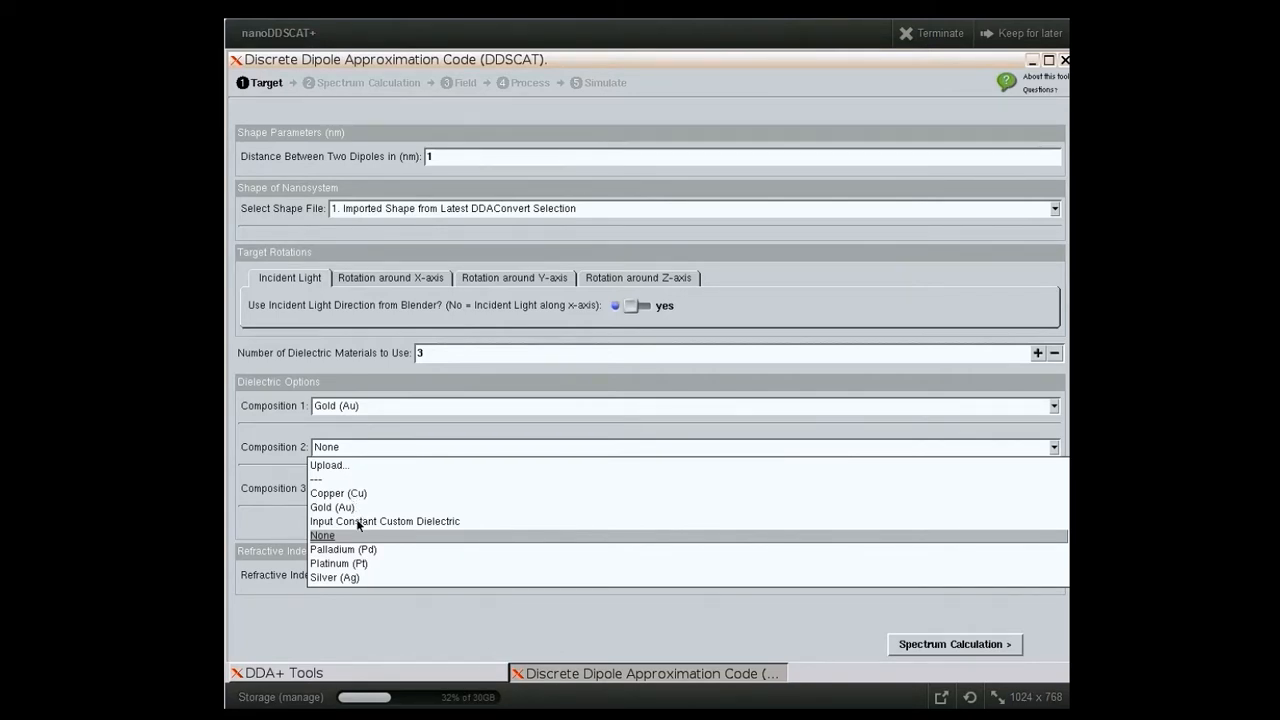
{"action": "left_click", "coordinate": [405, 522]}
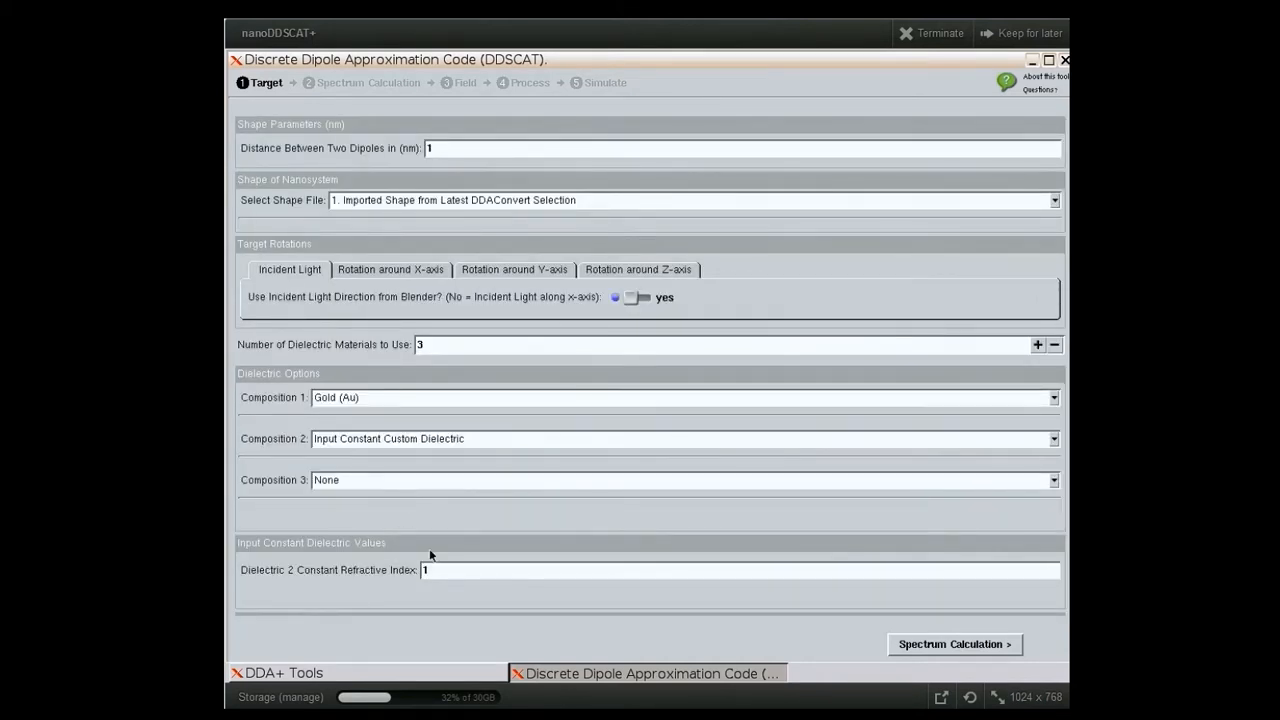
{"action": "scroll", "coordinate": [428, 547], "scroll_direction": "down", "scroll_amount": 2}
{"action": "scroll", "coordinate": [418, 499], "scroll_direction": "up", "scroll_amount": 2}
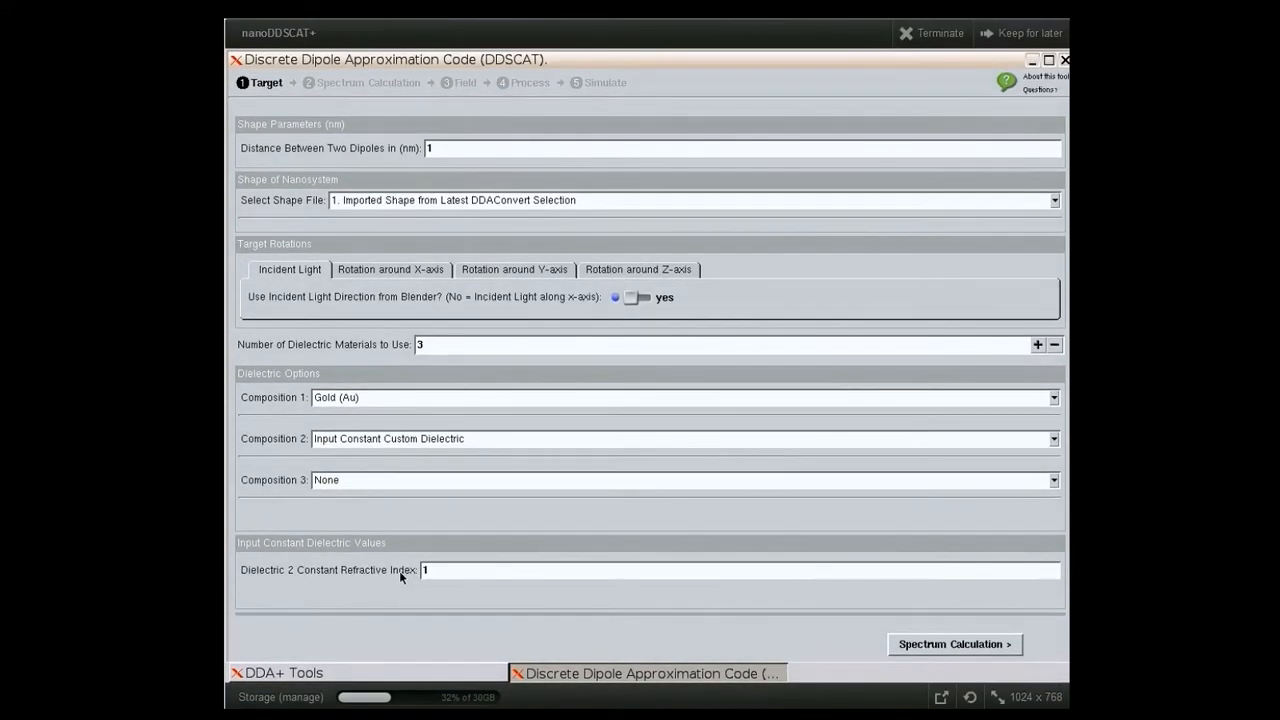
{"action": "left_click", "coordinate": [458, 572]}
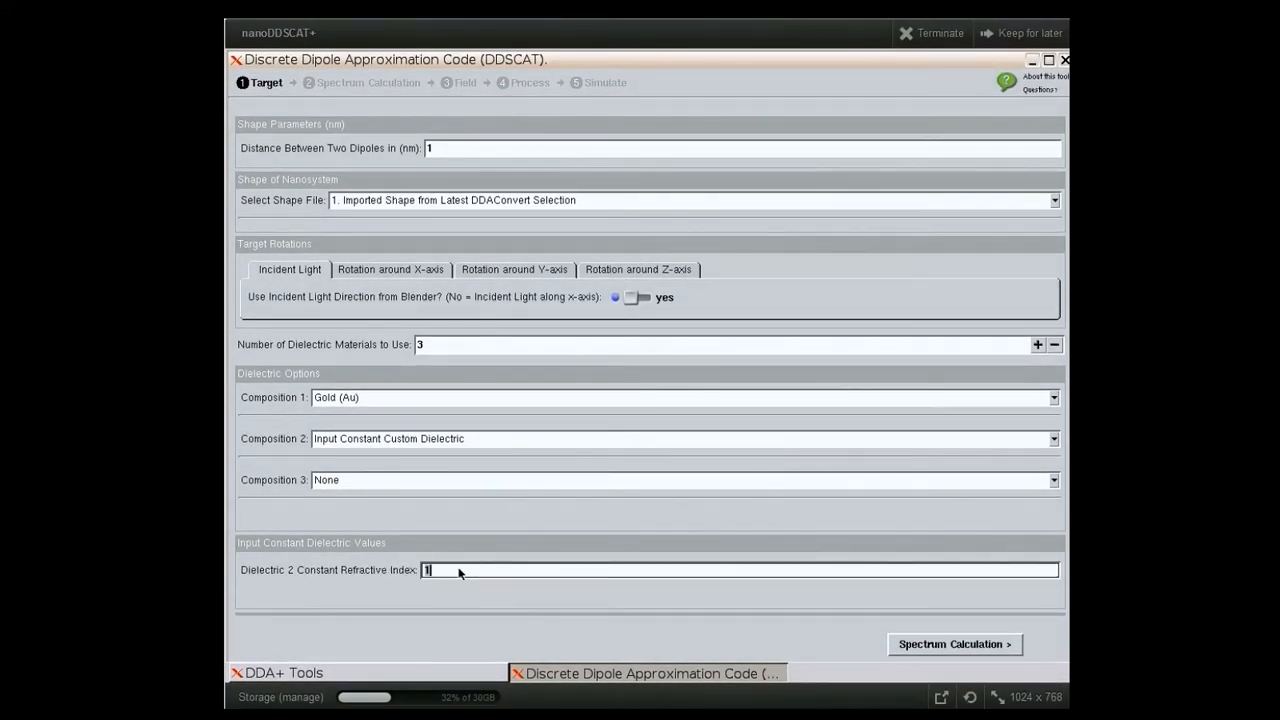
{"action": "type", "text": "1.02"}
{"action": "left_click", "coordinate": [464, 524]}
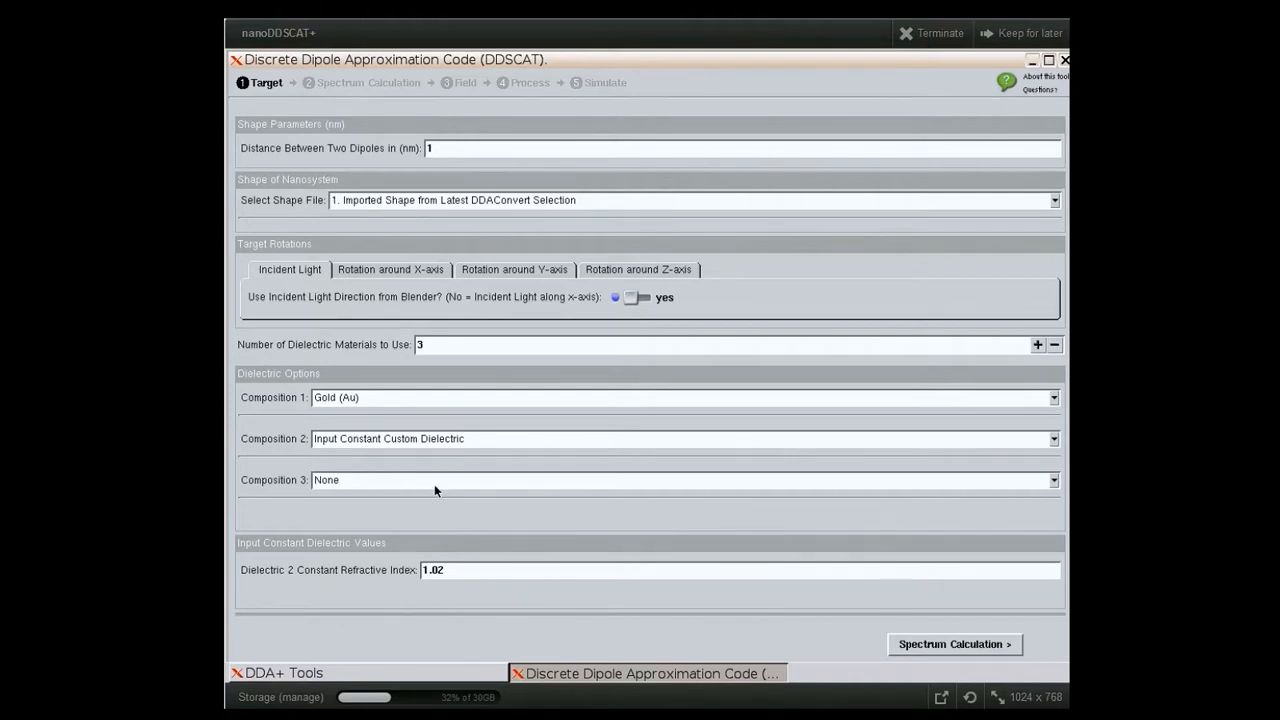
- Make composition 3 a constant custom dielectric with refractive index 1.05
{"action": "left_click", "coordinate": [434, 484]}
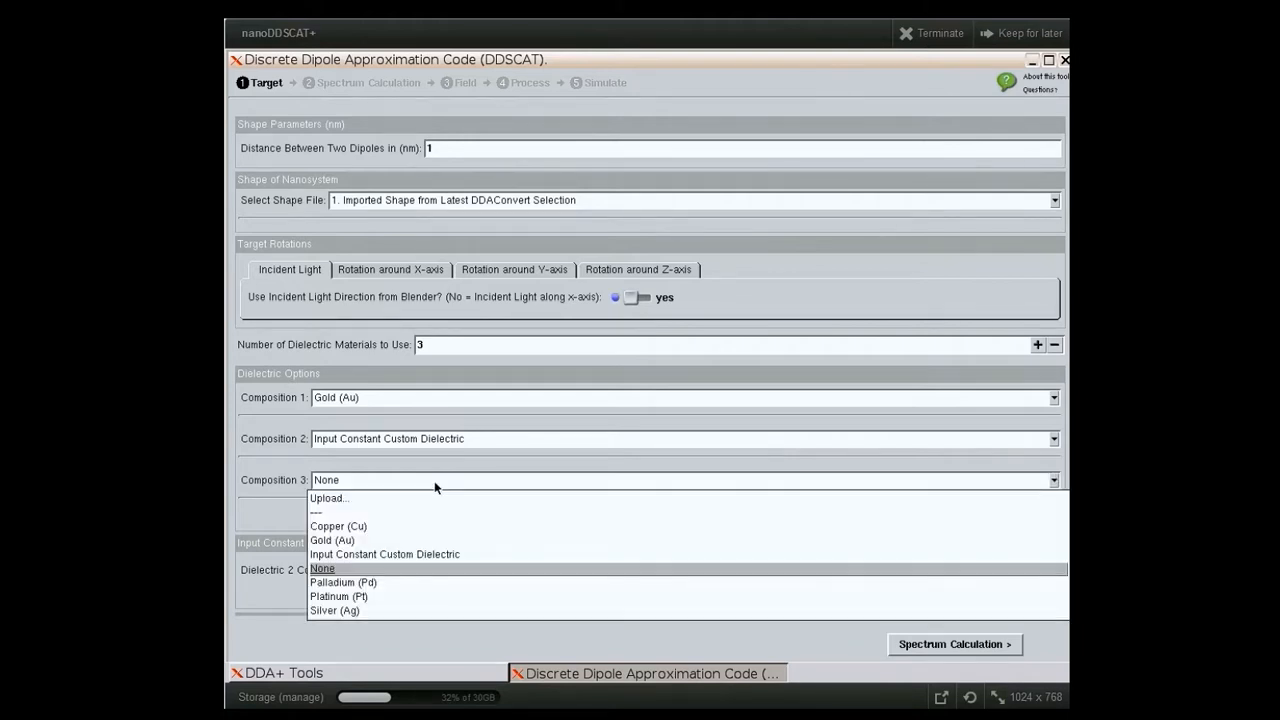
{"action": "left_click", "coordinate": [390, 553]}
{"action": "left_click", "coordinate": [489, 606]}
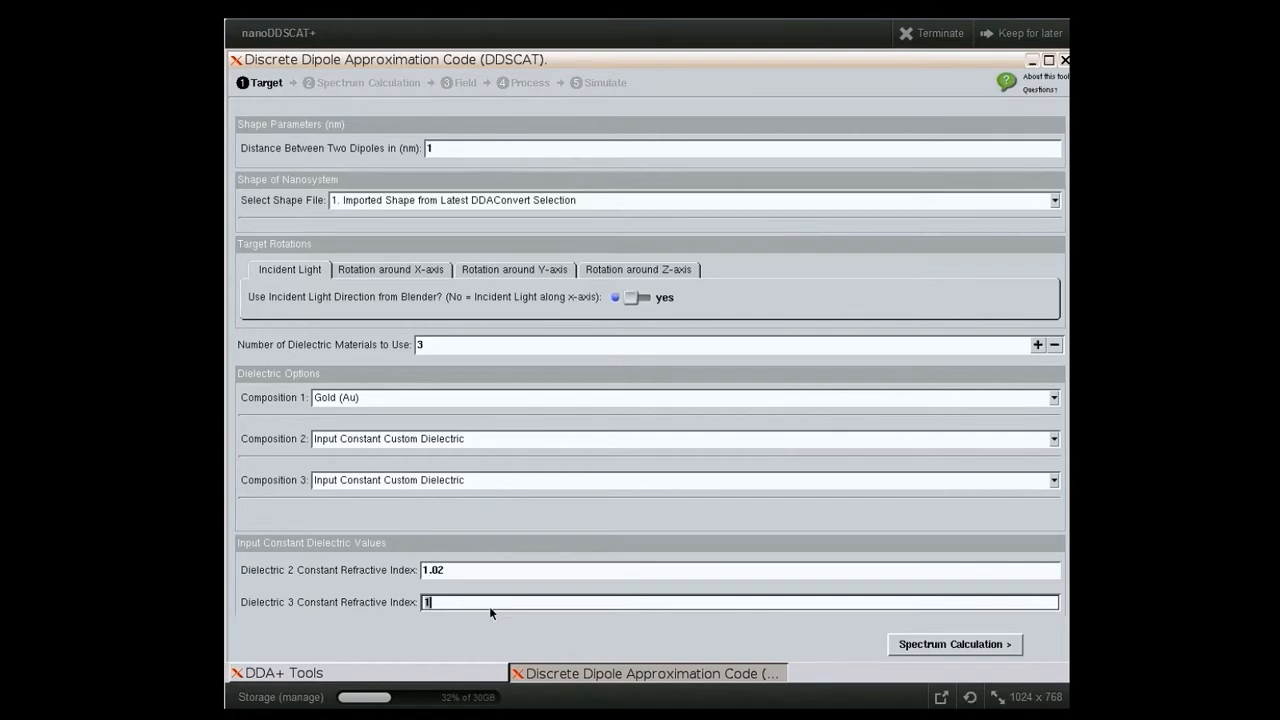
{"action": "type", "text": ".05"}
{"action": "left_click", "coordinate": [568, 508]}
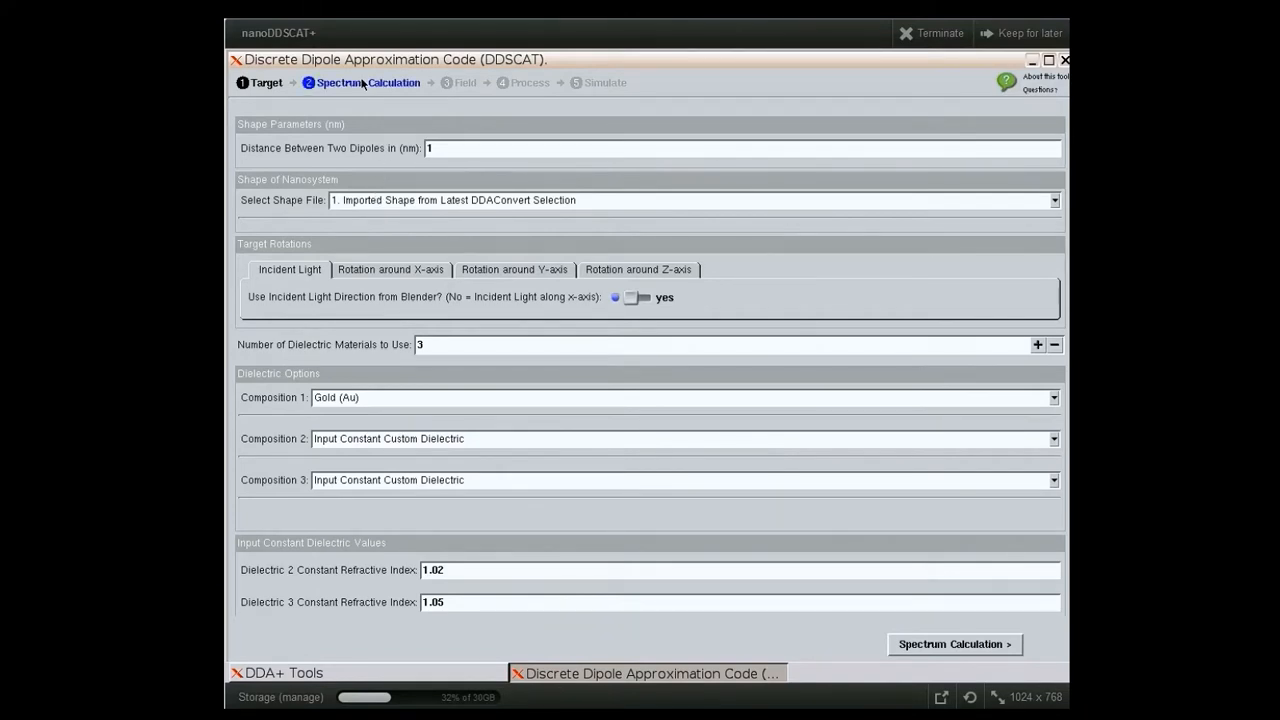
- In the spectrum calculation settings, define a wavelength window from 400 to 500 nm with 10 steps
{"action": "left_click", "coordinate": [364, 84]}
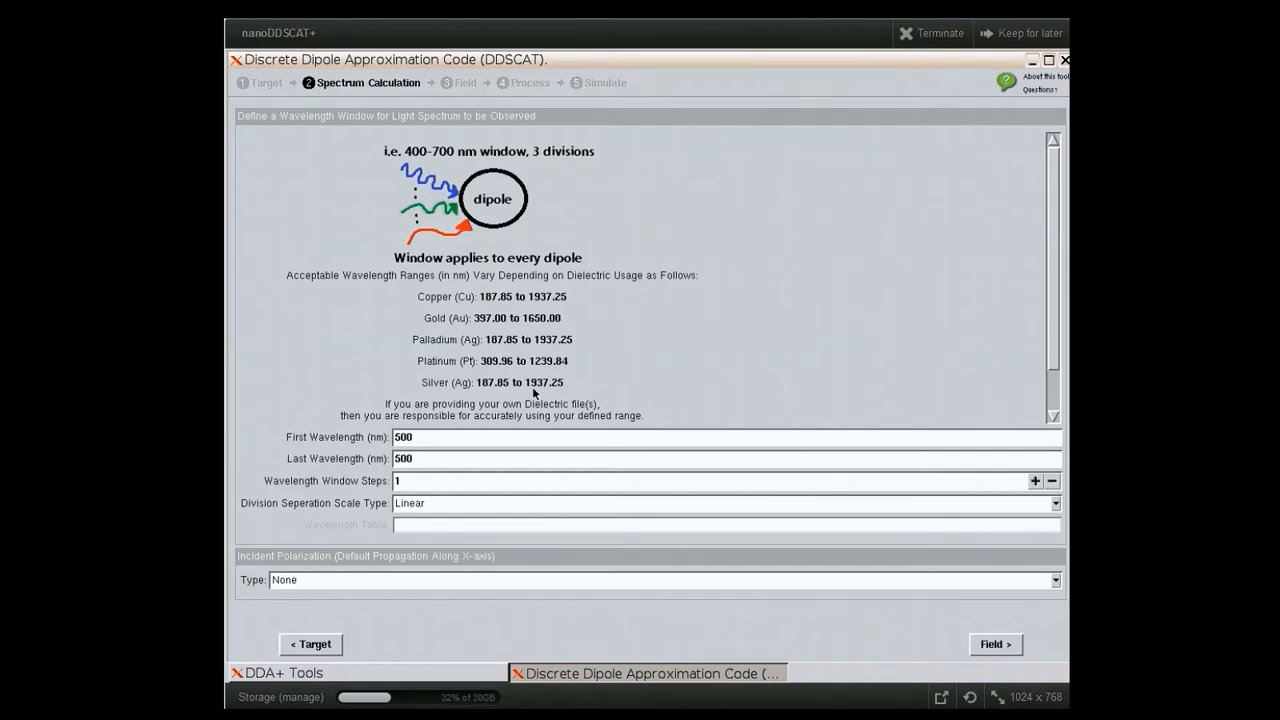
{"action": "double_click", "coordinate": [462, 437]}
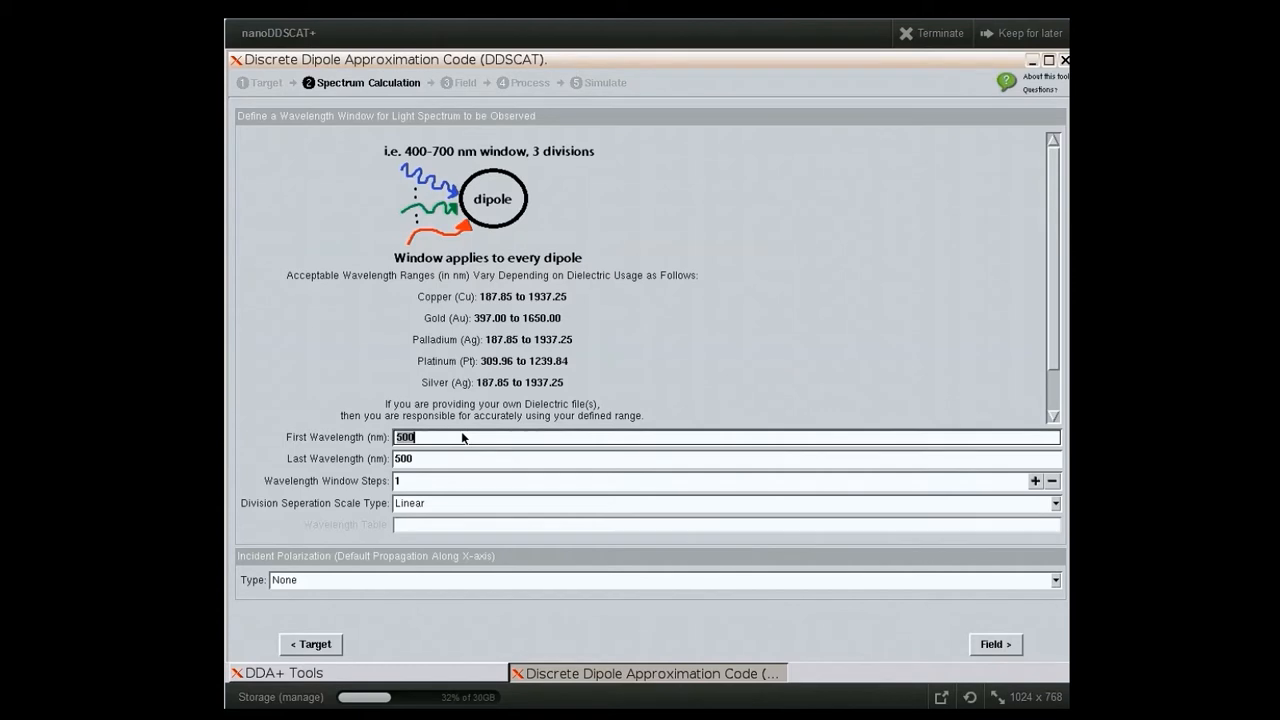
{"action": "type", "text": "400"}
{"action": "double_click", "coordinate": [452, 462]}
{"action": "type", "text": "500"}
{"action": "left_click", "coordinate": [437, 481]}
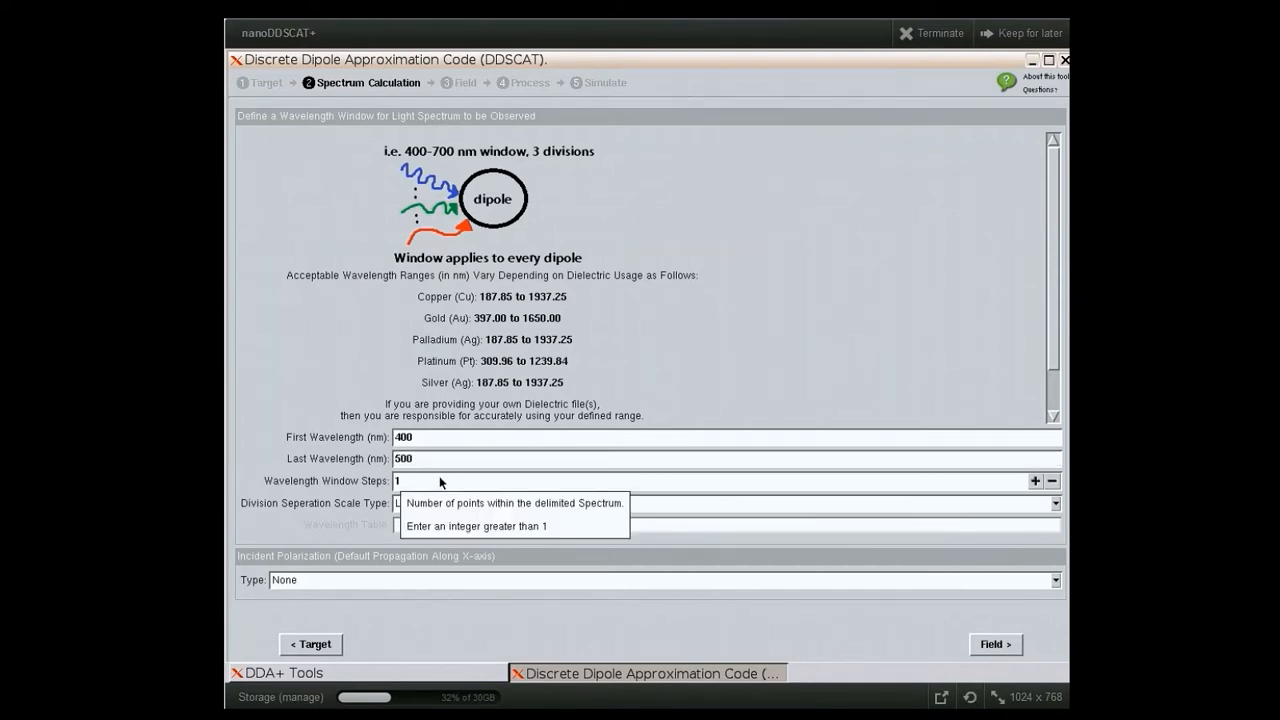
{"action": "left_click", "coordinate": [440, 483]}
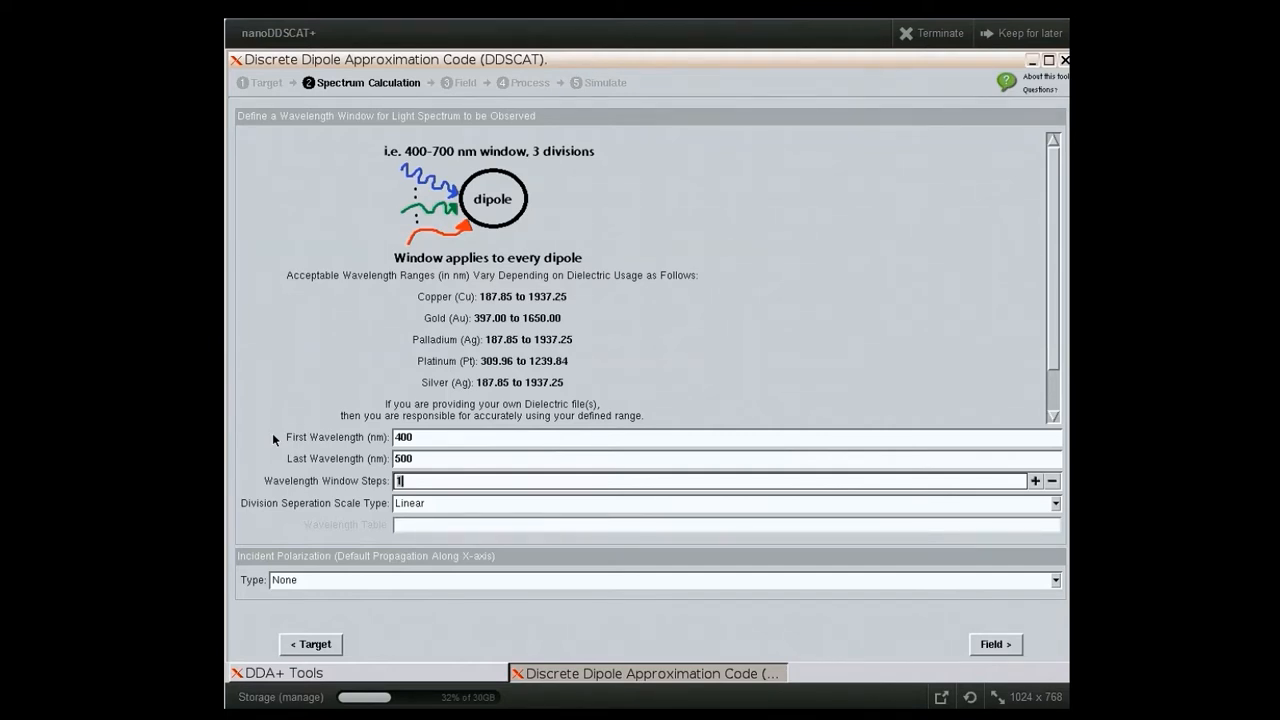
{"action": "type", "text": "0"}
- Keep the linear division scale and set the incident polarization type to Linear Polarized Y
{"action": "left_click", "coordinate": [457, 506]}
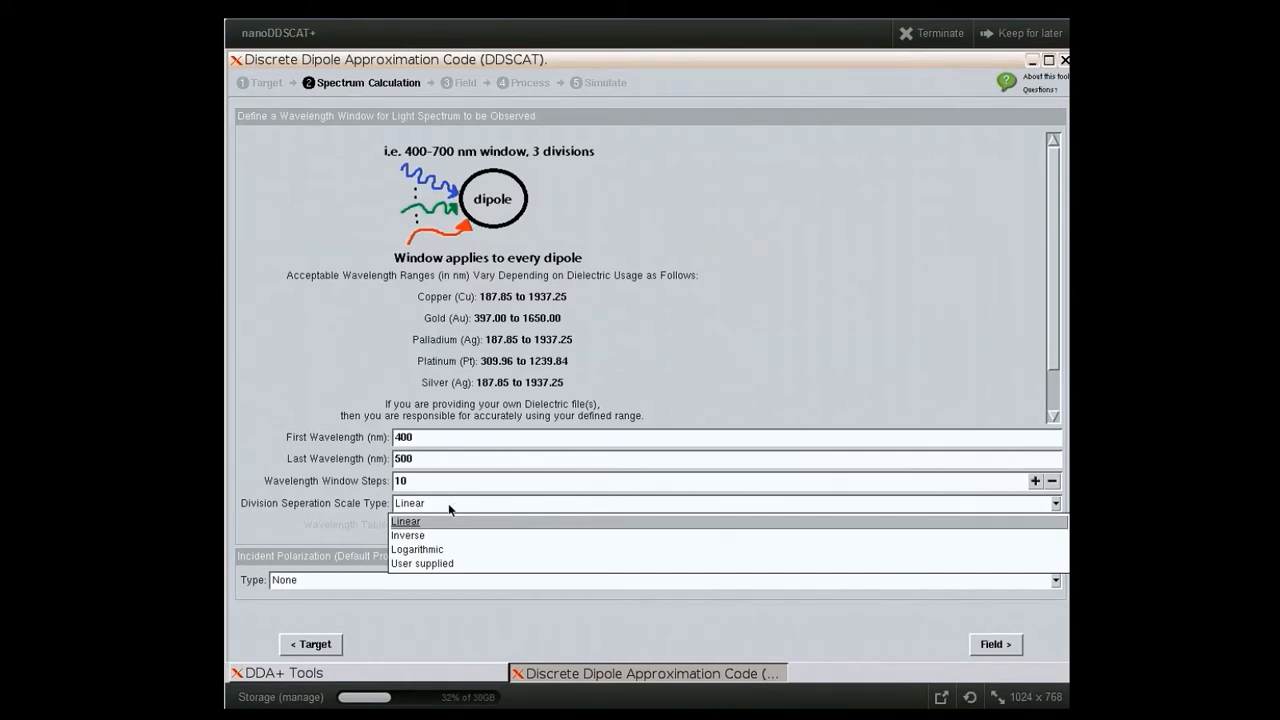
{"action": "left_click", "coordinate": [449, 506]}
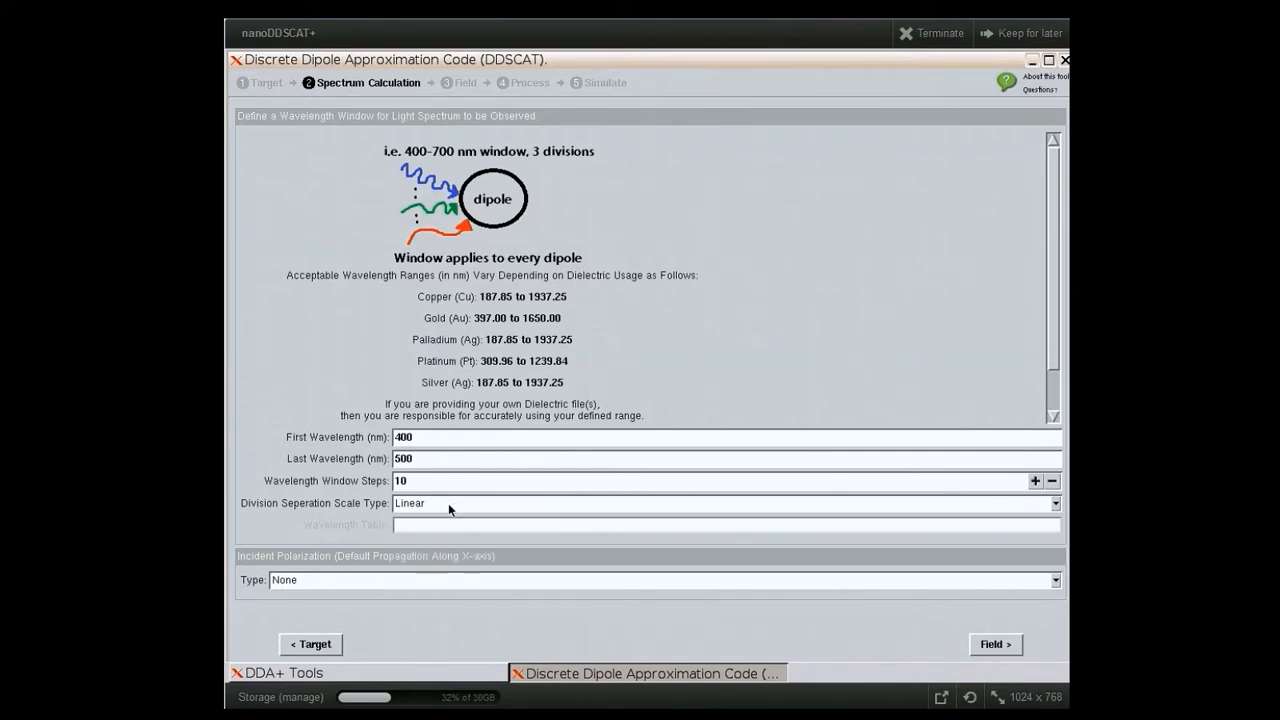
{"action": "left_click", "coordinate": [337, 580]}
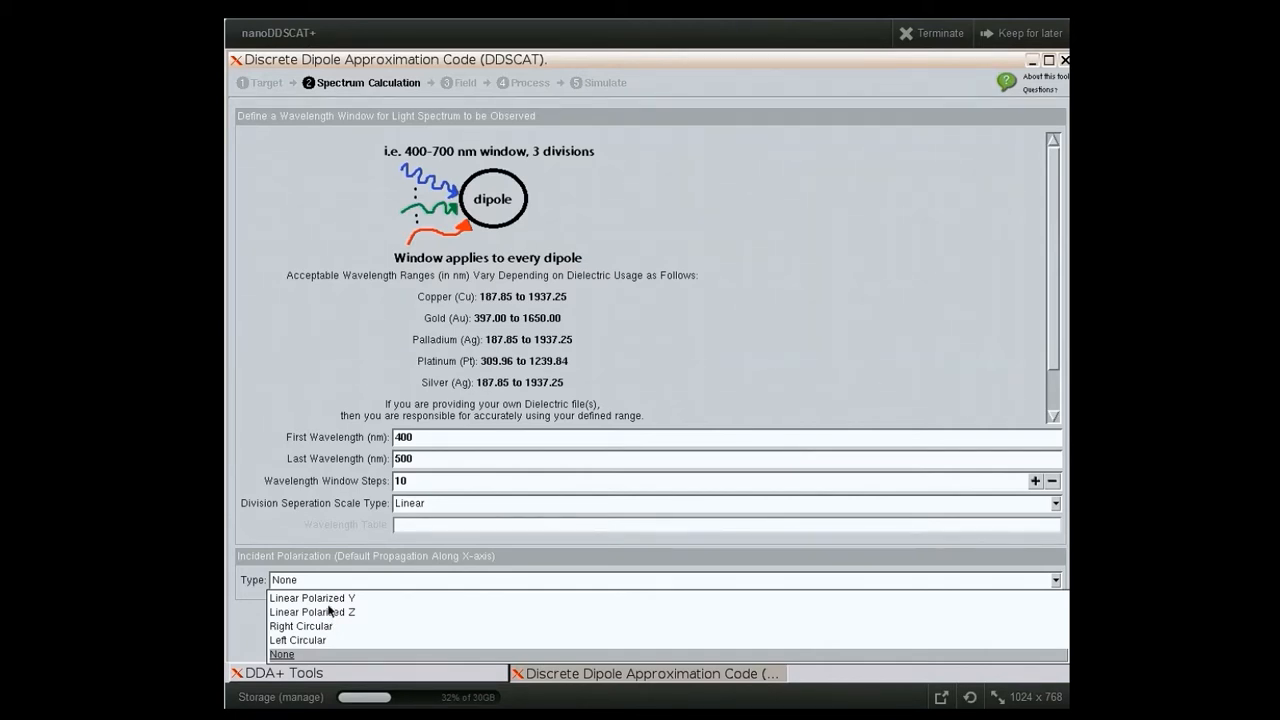
{"action": "left_click", "coordinate": [333, 598]}
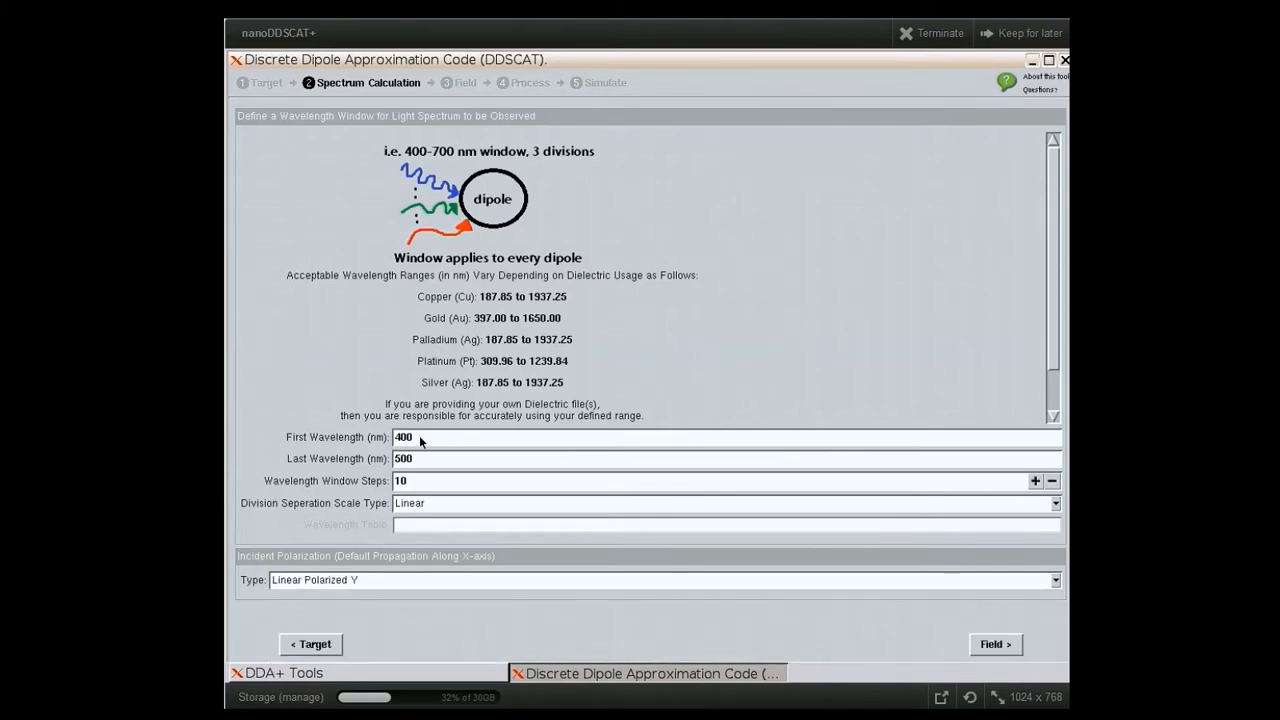
- In the field settings, review the nearfield calculation option and set the object periodicity to None (Single Target)
{"action": "left_click", "coordinate": [463, 84]}
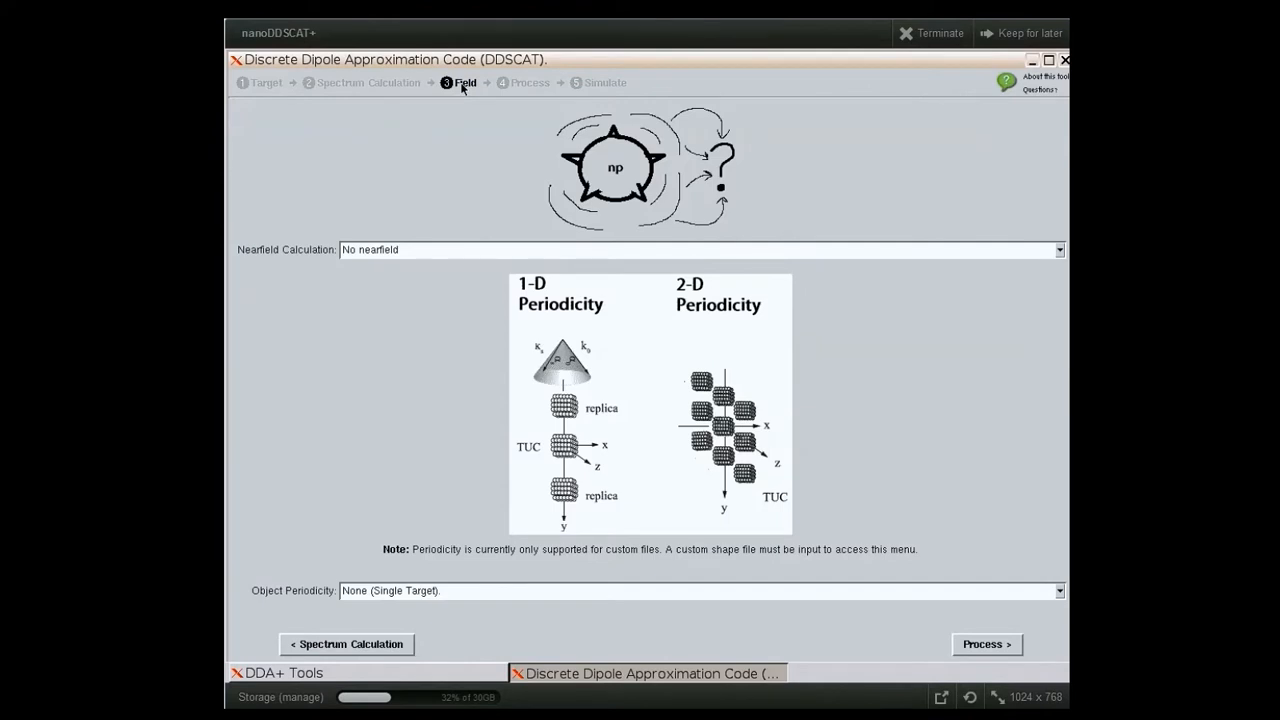
{"action": "mouse_move", "coordinate": [399, 252]}
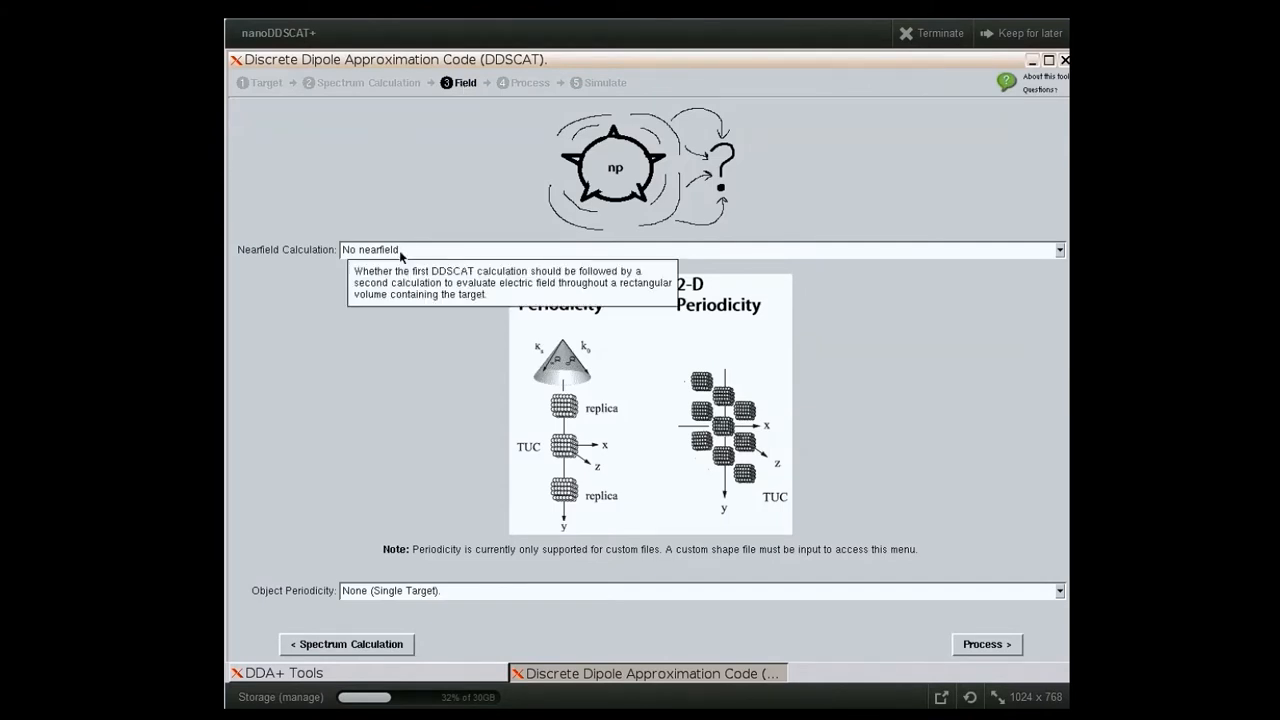
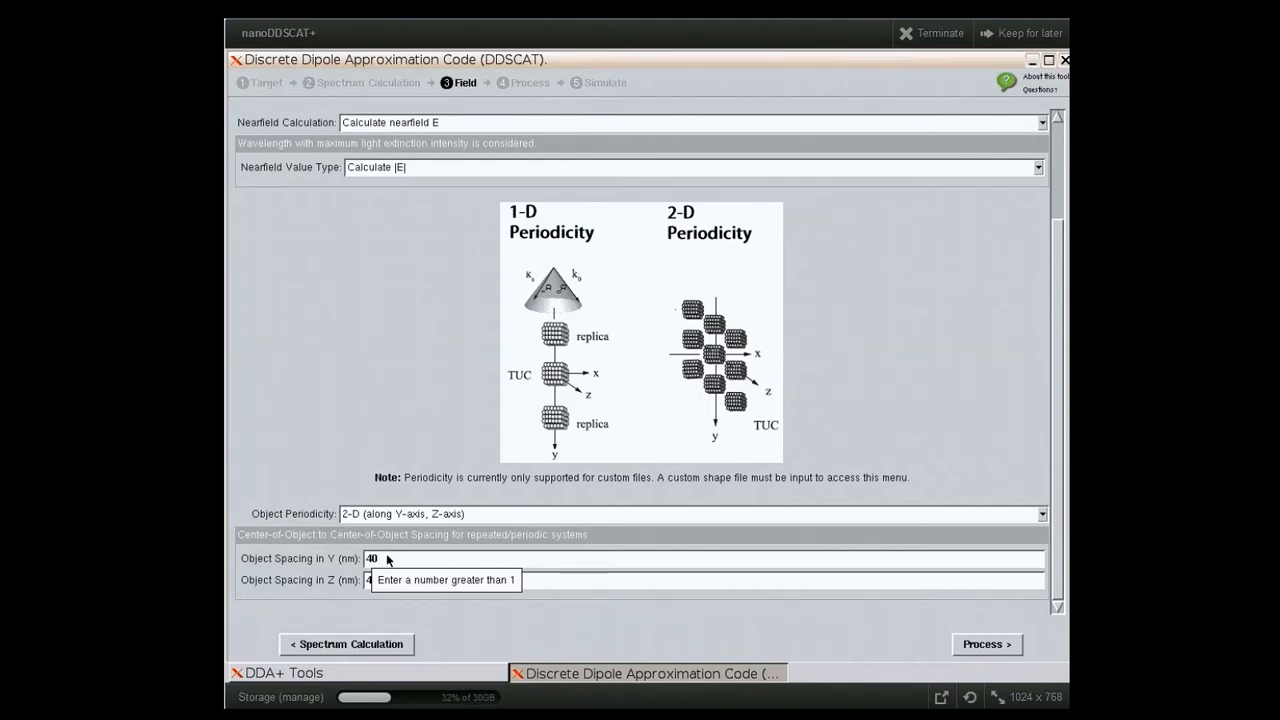
{"action": "left_click", "coordinate": [411, 516]}
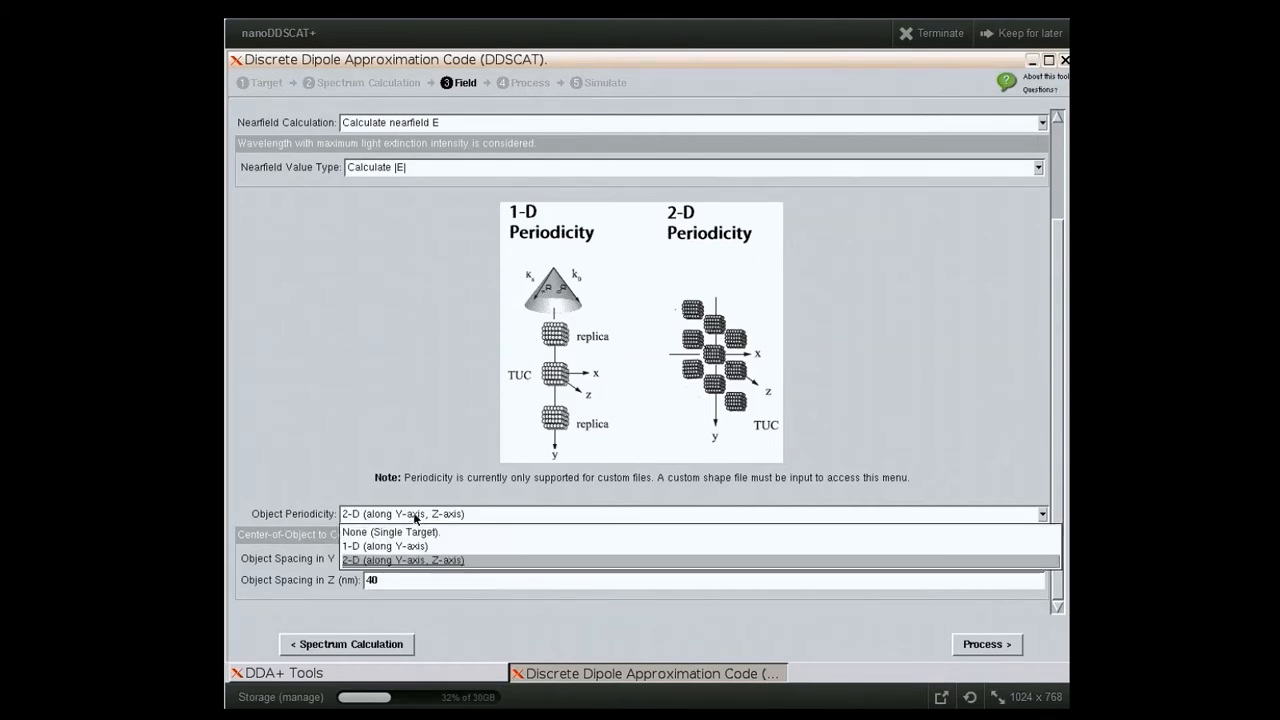
{"action": "left_click", "coordinate": [402, 532]}
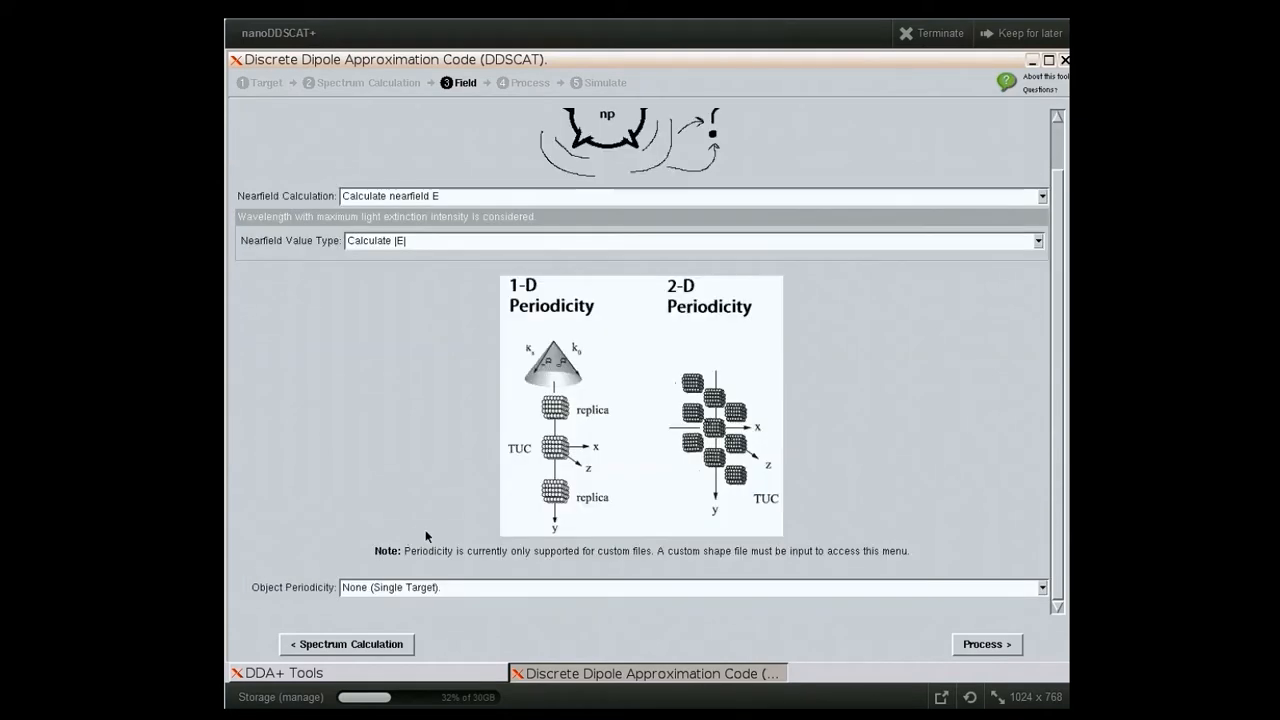
{"action": "left_click_drag", "start_coordinate": [1061, 341], "coordinate": [1068, 270]}
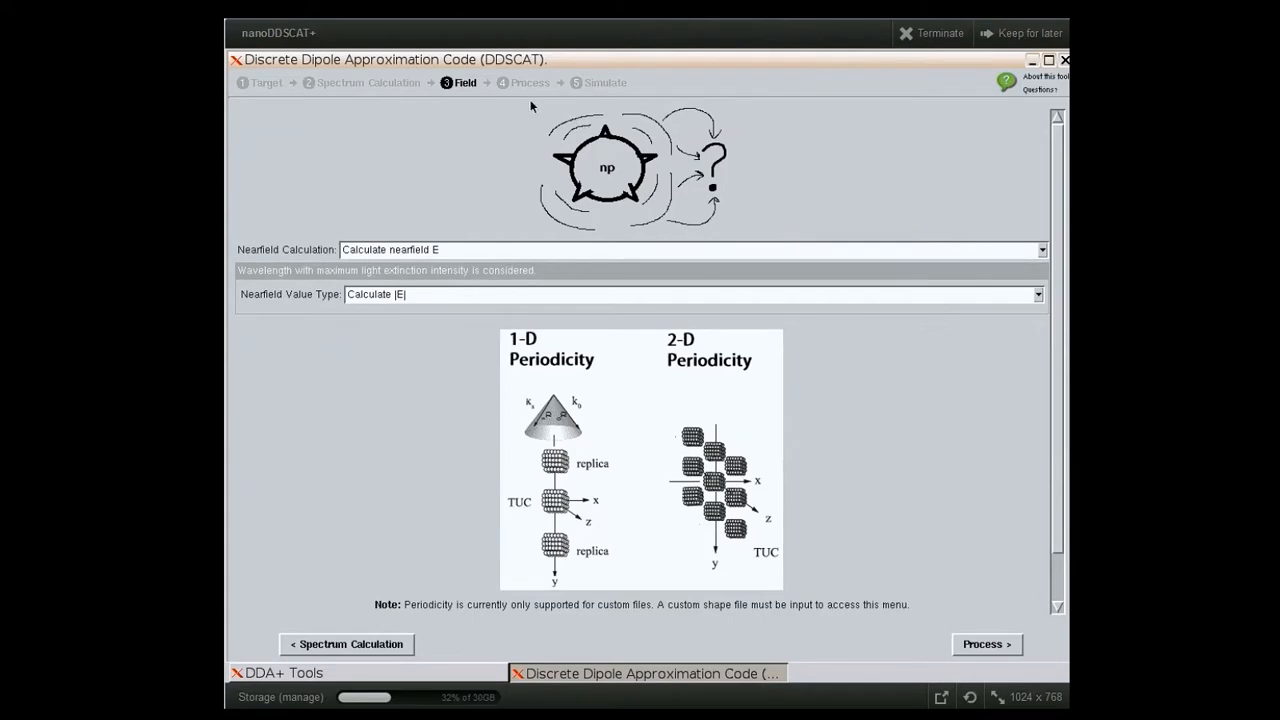
- In the process settings, set the execution type to Remote Parallel DDSCAT with wavelength splitting
{"action": "left_click", "coordinate": [513, 85]}
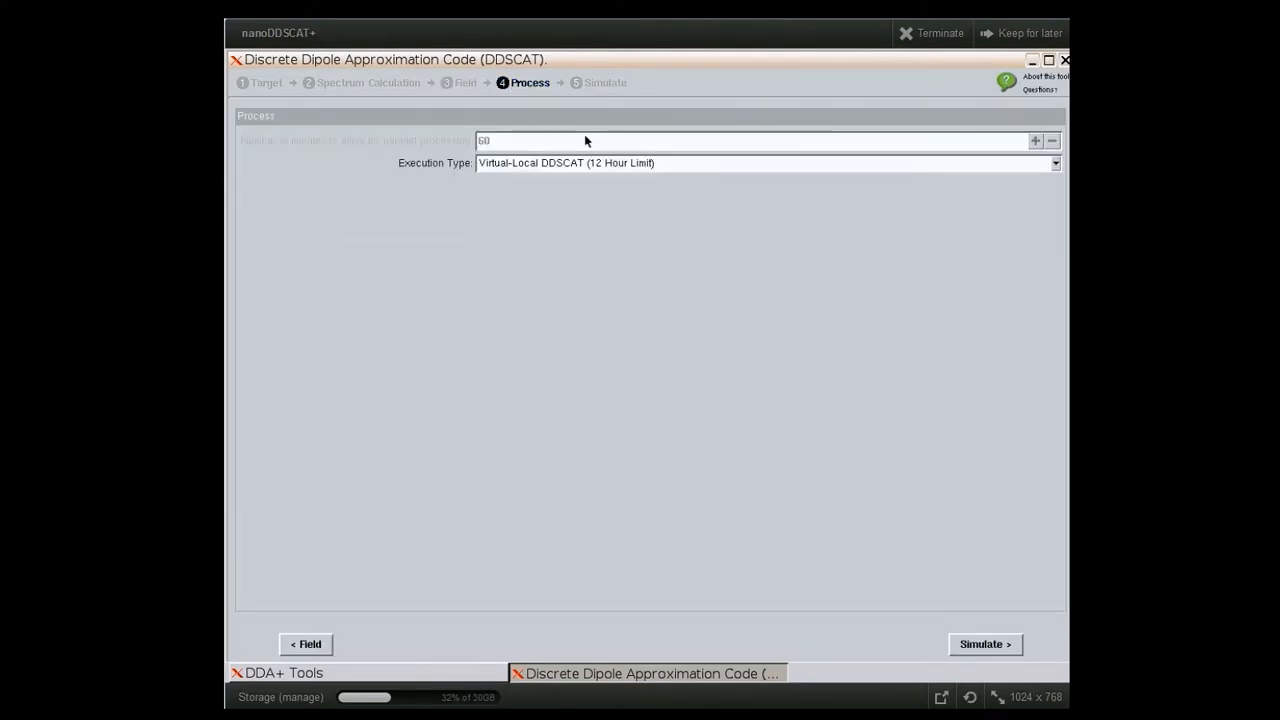
{"action": "mouse_move", "coordinate": [604, 165]}
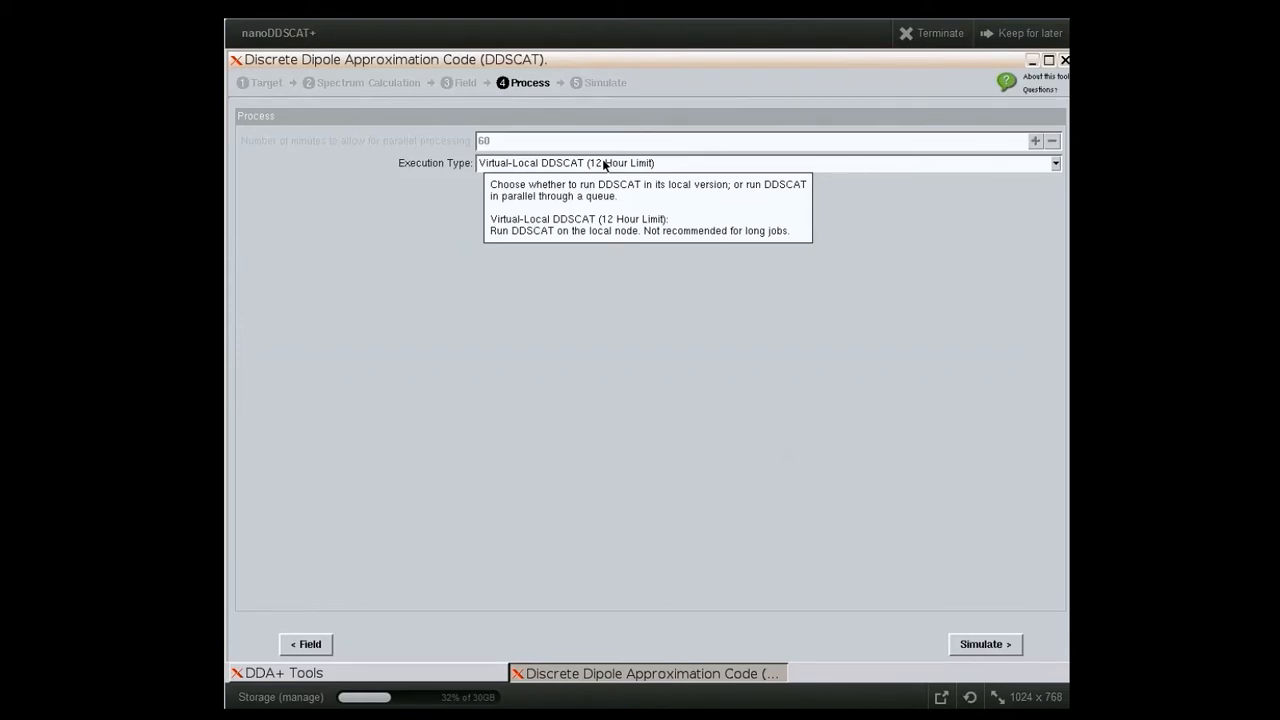
{"action": "left_click", "coordinate": [604, 165]}
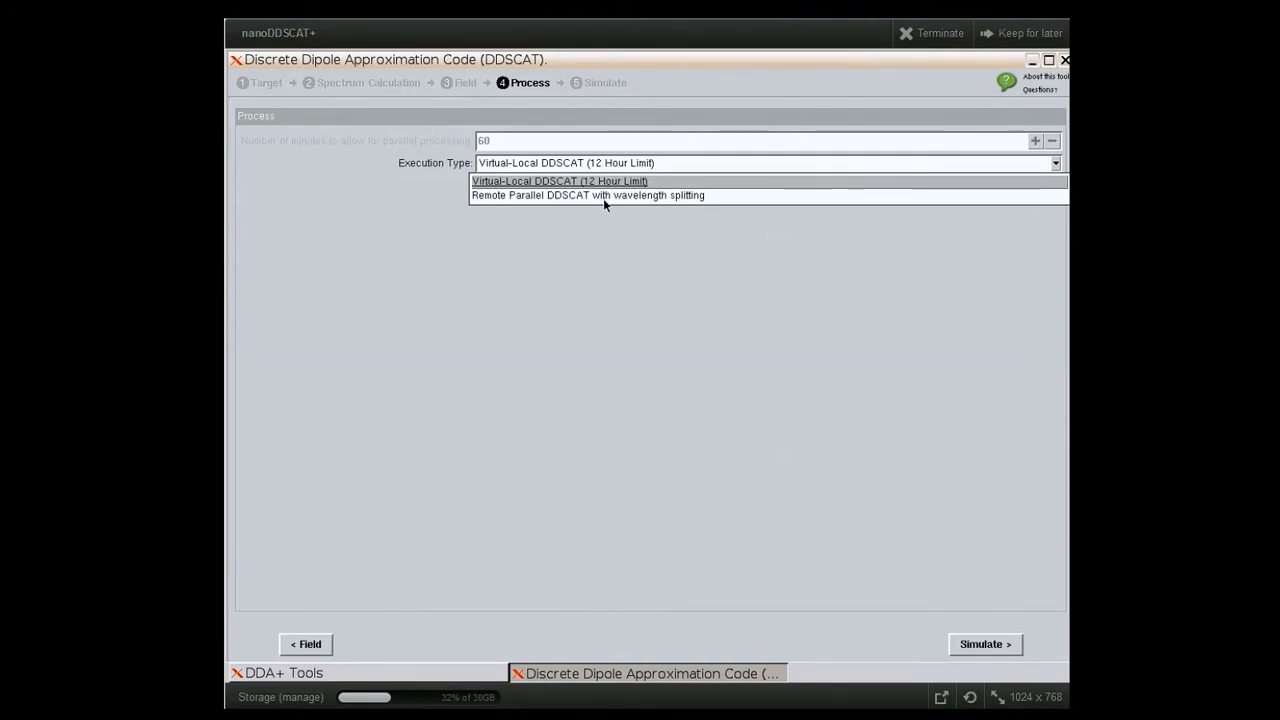
{"action": "left_click", "coordinate": [603, 196]}
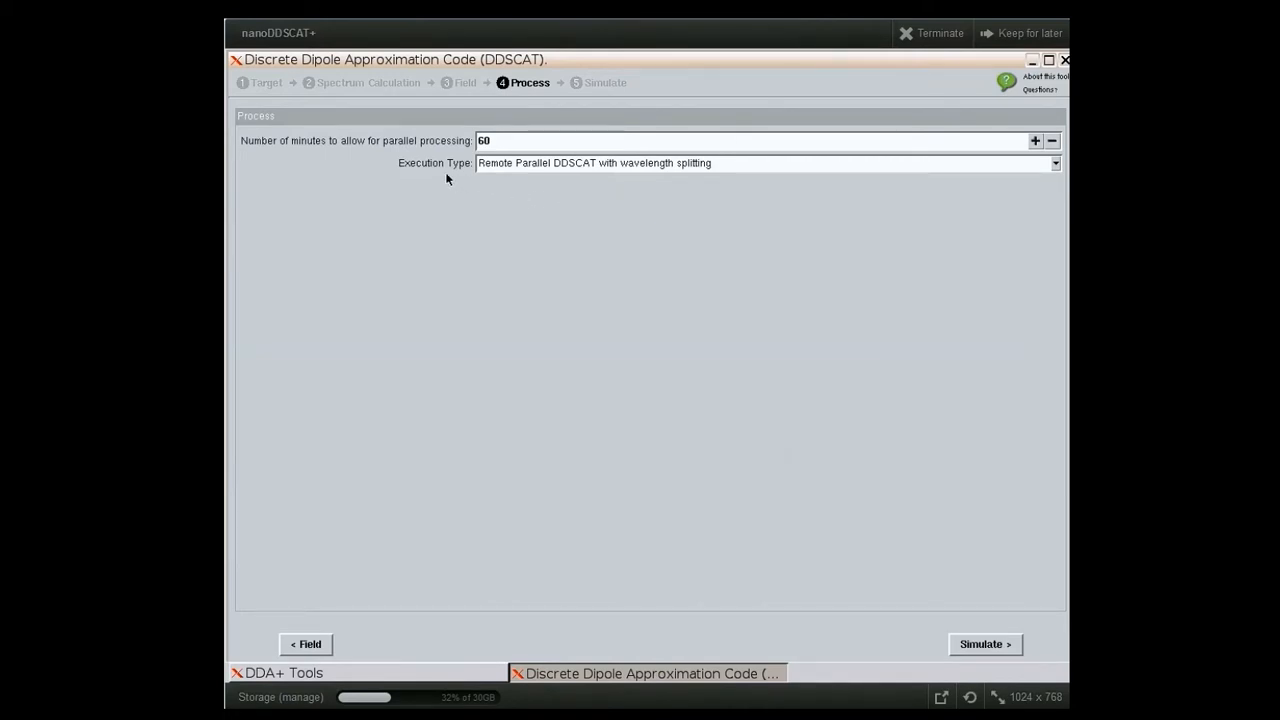
- Switch the execution type to Virtual-Local DDSCAT (12 Hour Limit), run the simulation and review the parameter file in its log
{"action": "mouse_move", "coordinate": [462, 147]}
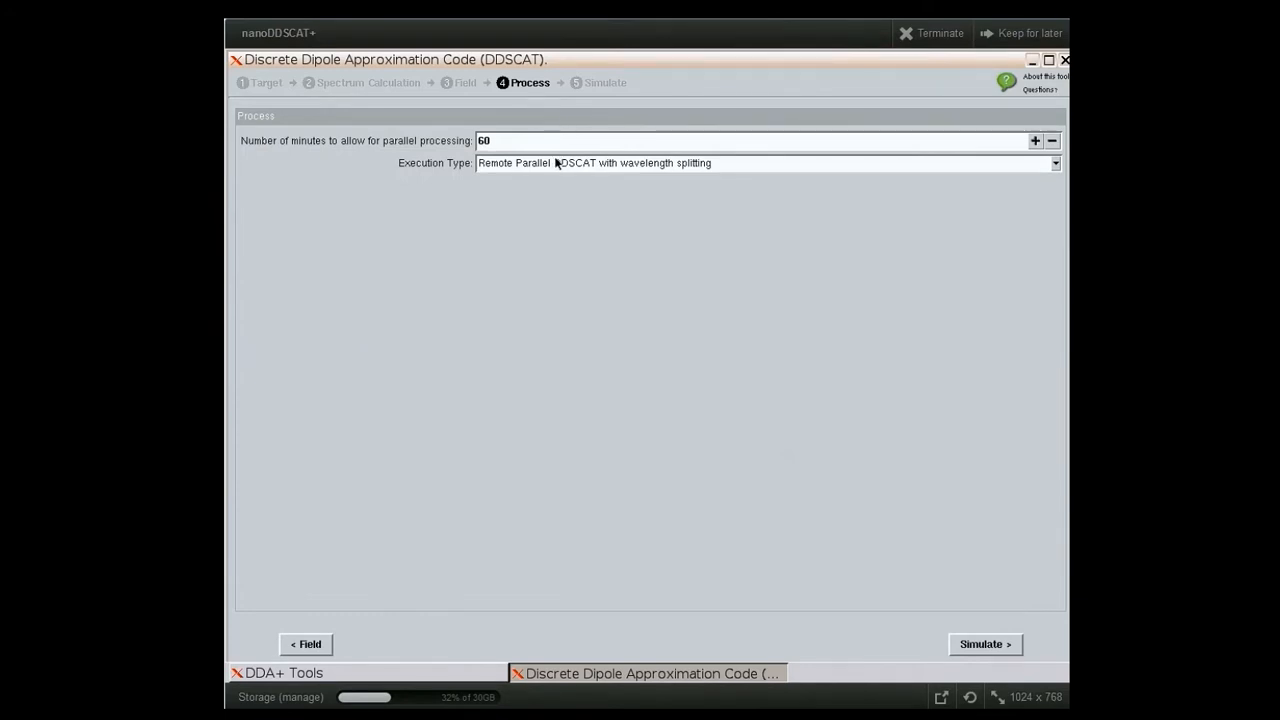
{"action": "left_click", "coordinate": [559, 163]}
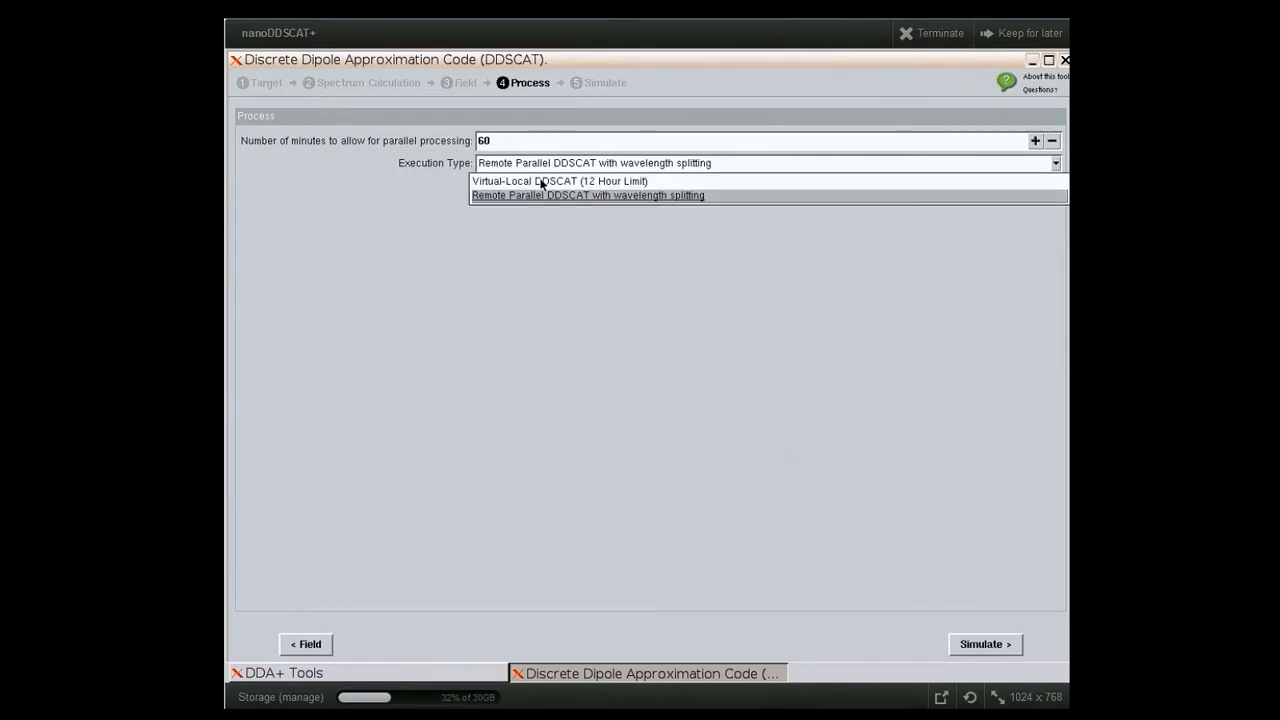
{"action": "left_click", "coordinate": [540, 181]}
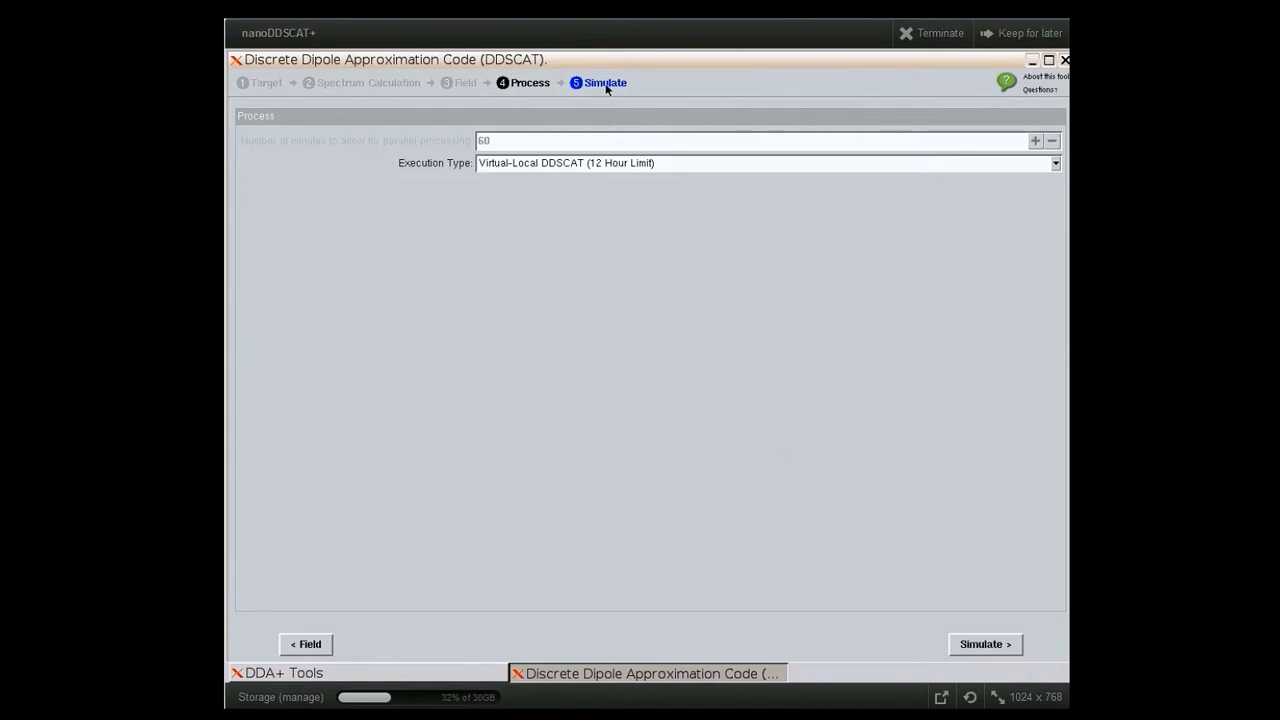
{"action": "left_click", "coordinate": [605, 86]}
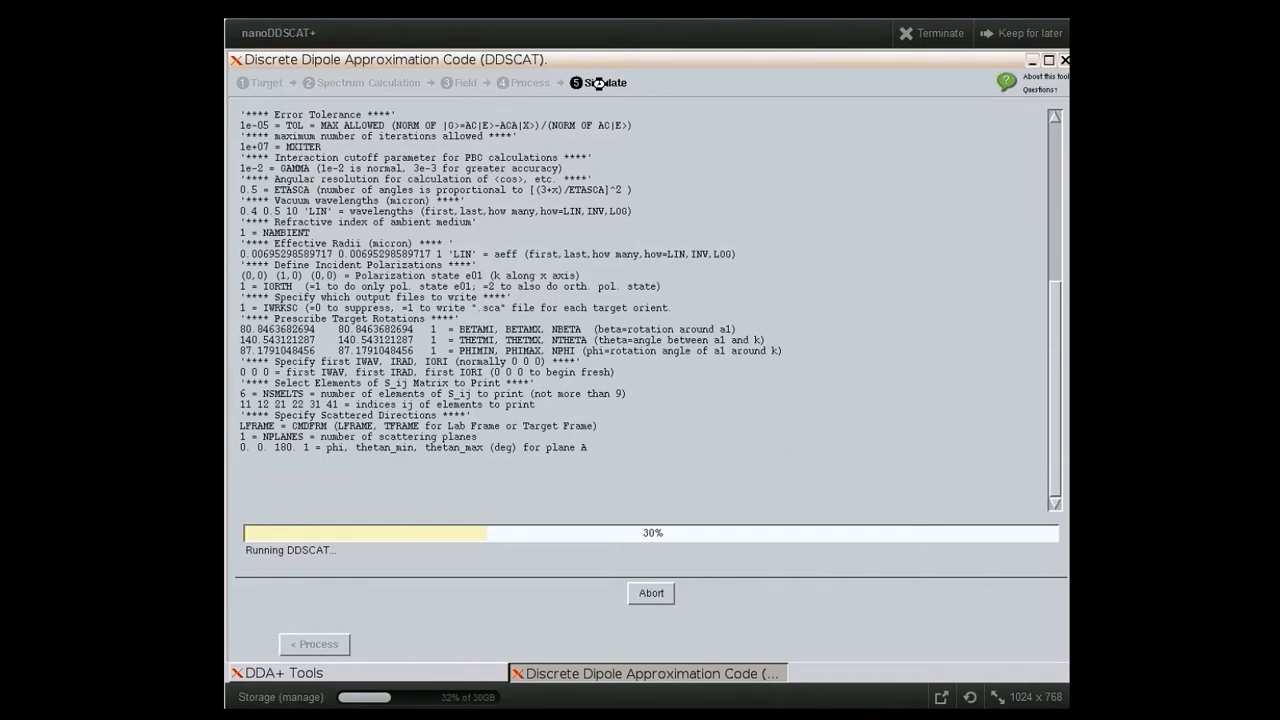
{"action": "left_click_drag", "start_coordinate": [1051, 304], "coordinate": [1035, 121]}
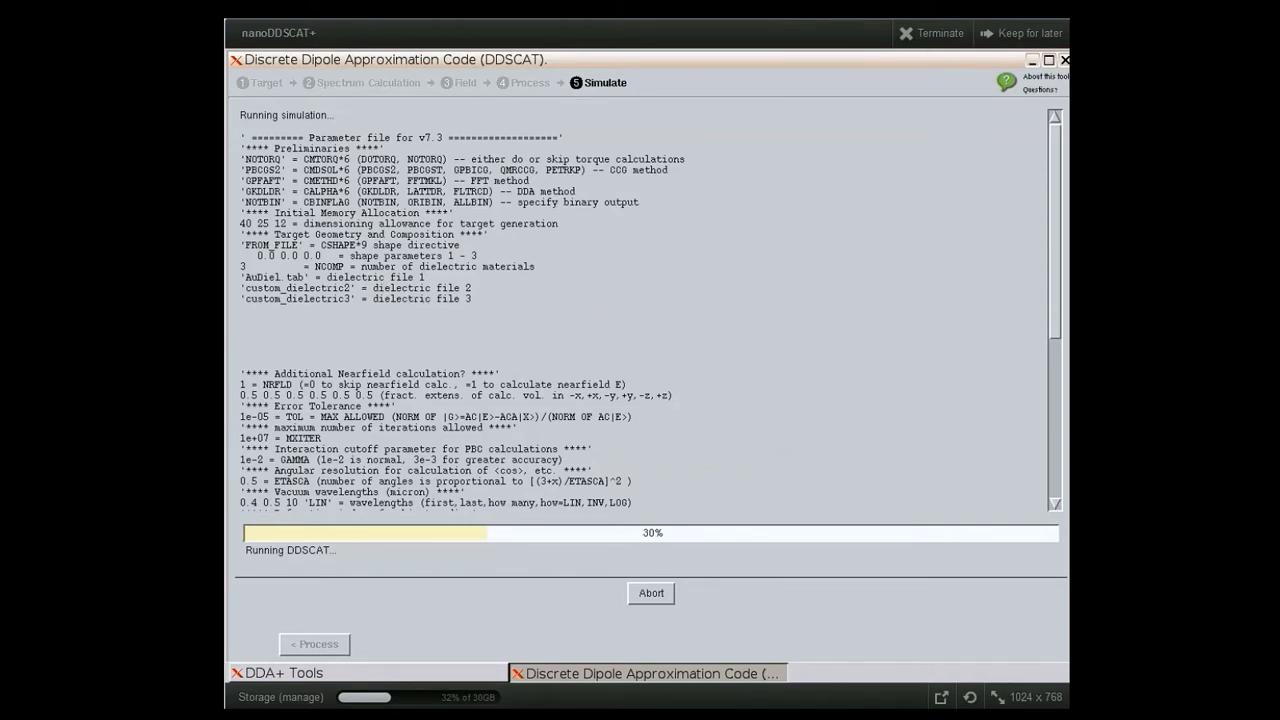
{"action": "left_click_drag", "start_coordinate": [1056, 326], "coordinate": [1034, 507]}
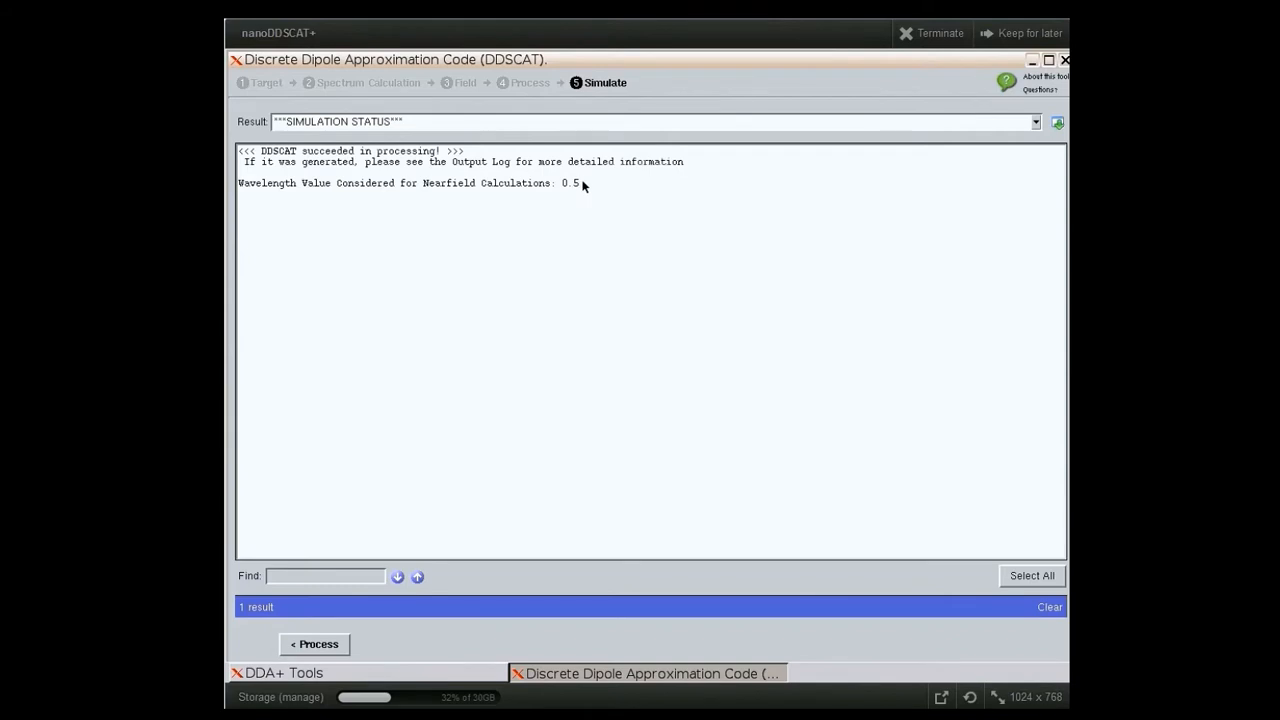
- Display the Light Extinction vs. Wavelength result and inspect the values of individual points along the curve
{"action": "left_click", "coordinate": [614, 126]}
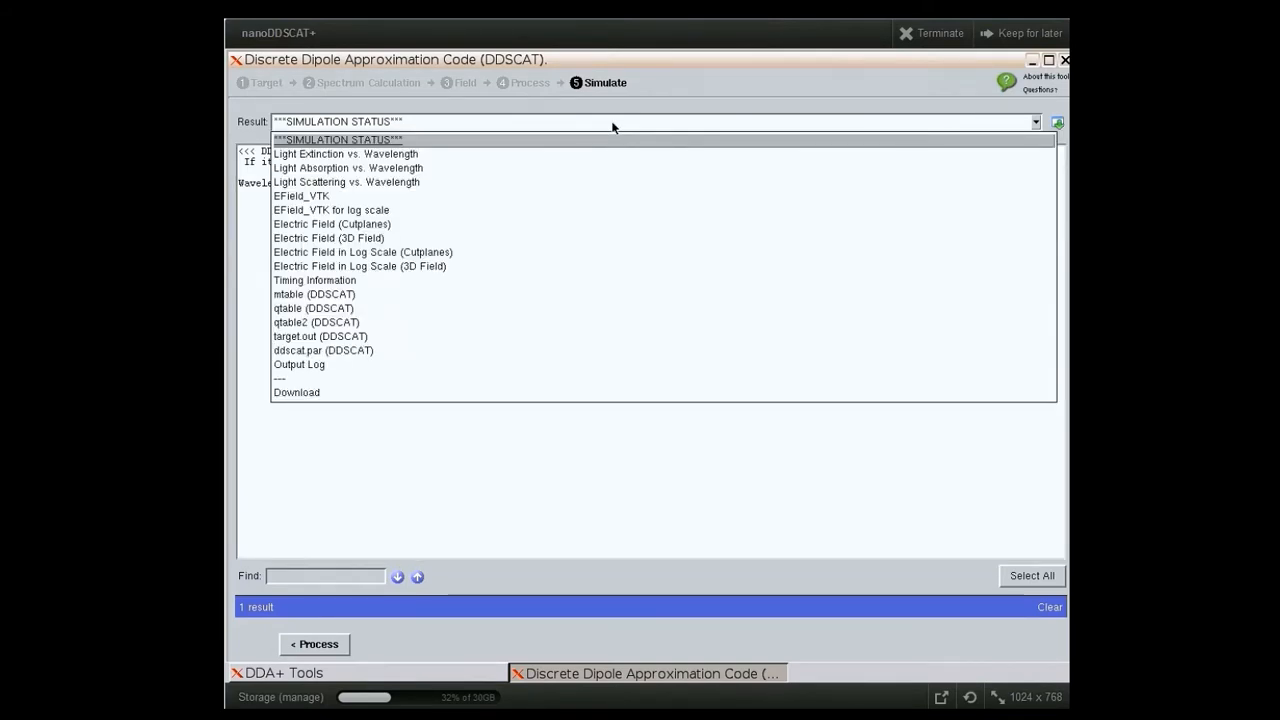
{"action": "left_click", "coordinate": [413, 157]}
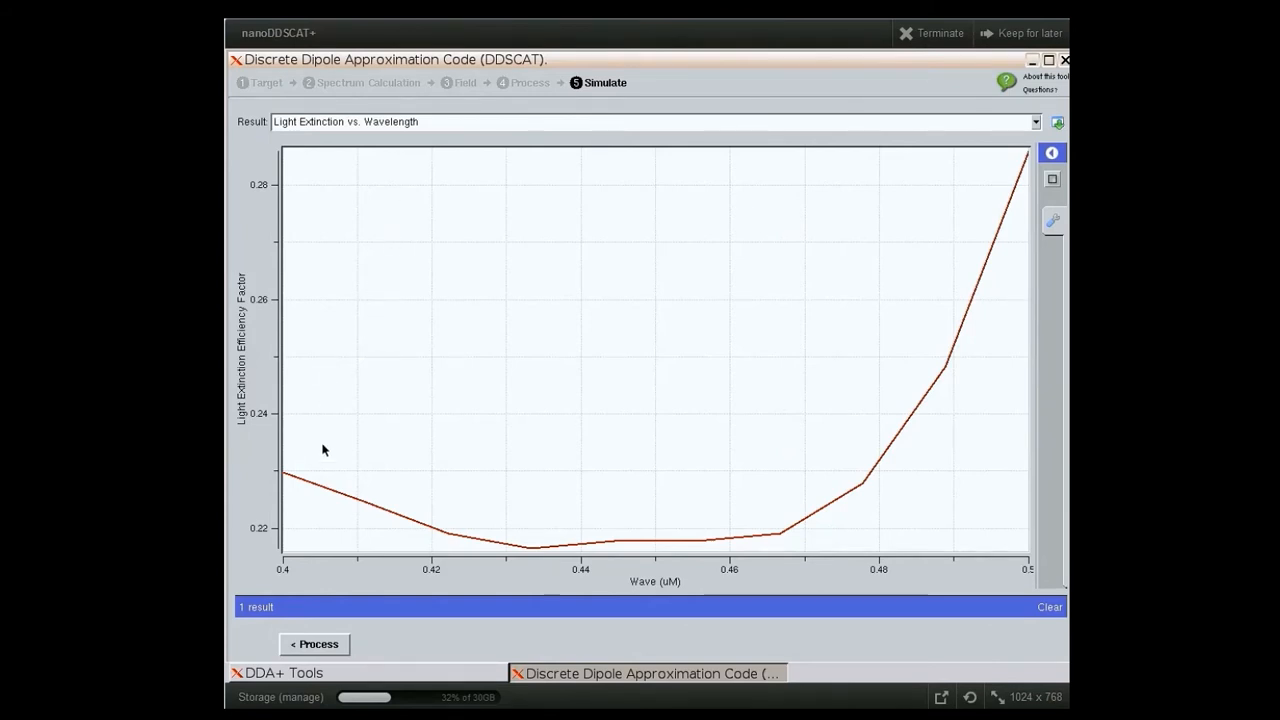
{"action": "left_click", "coordinate": [390, 121]}
{"action": "left_click", "coordinate": [390, 121]}
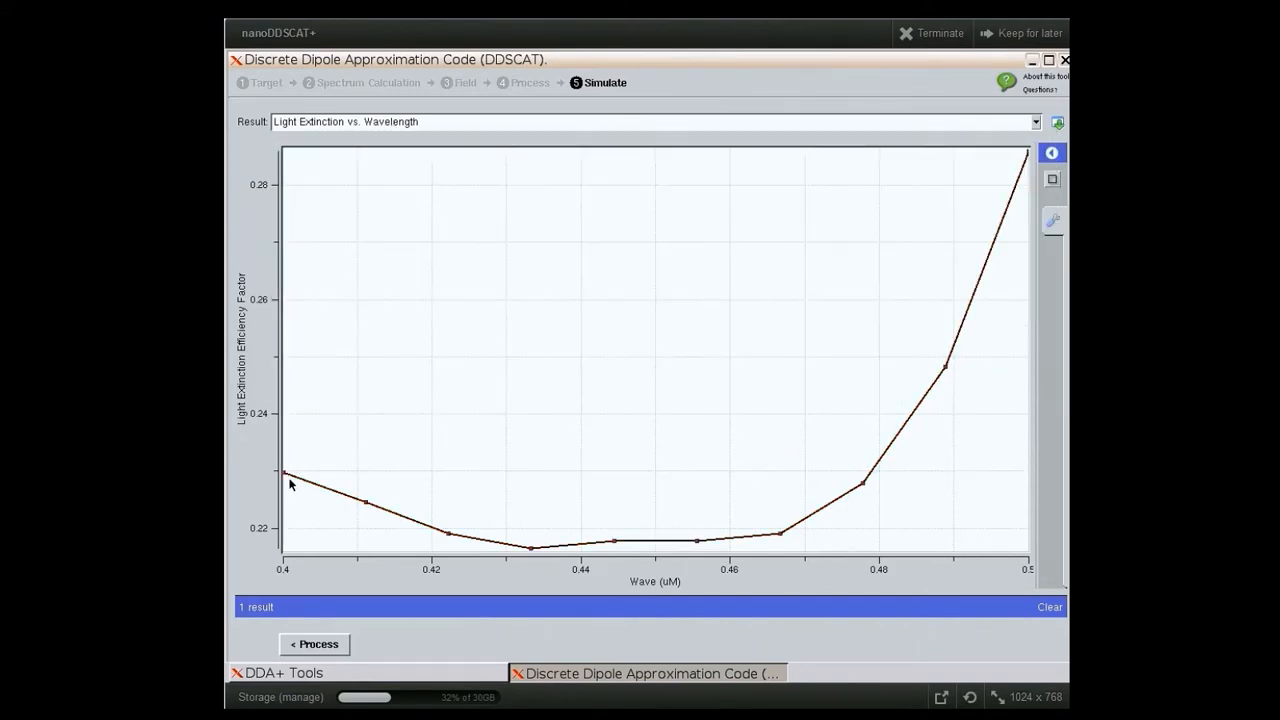
{"action": "mouse_move", "coordinate": [285, 477]}
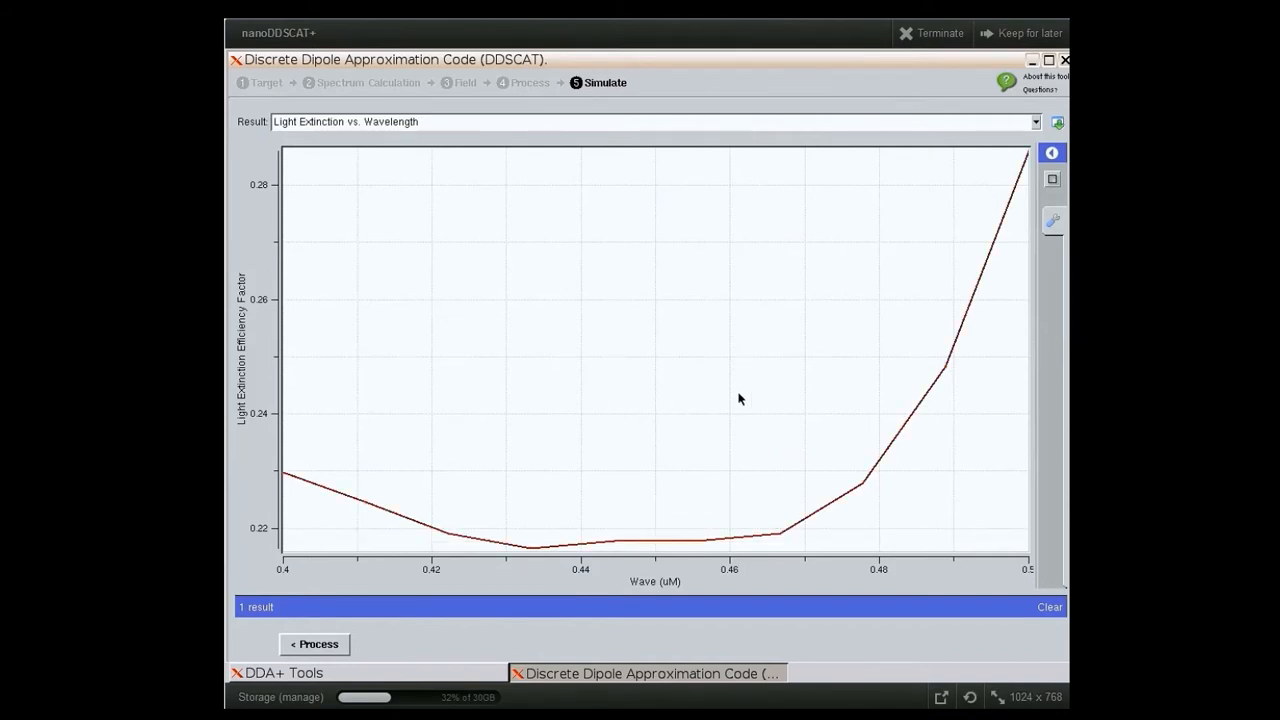
{"action": "mouse_move", "coordinate": [781, 535]}
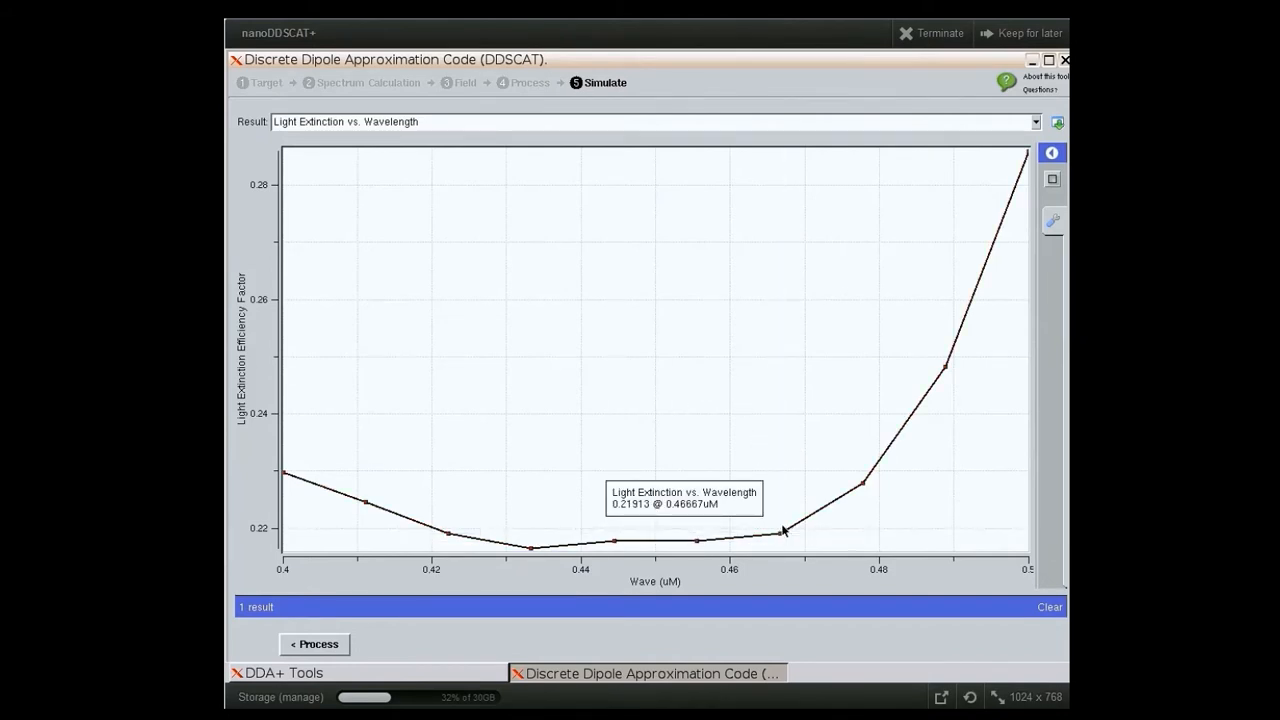
{"action": "left_click", "coordinate": [1052, 225]}
{"action": "left_click", "coordinate": [878, 231]}
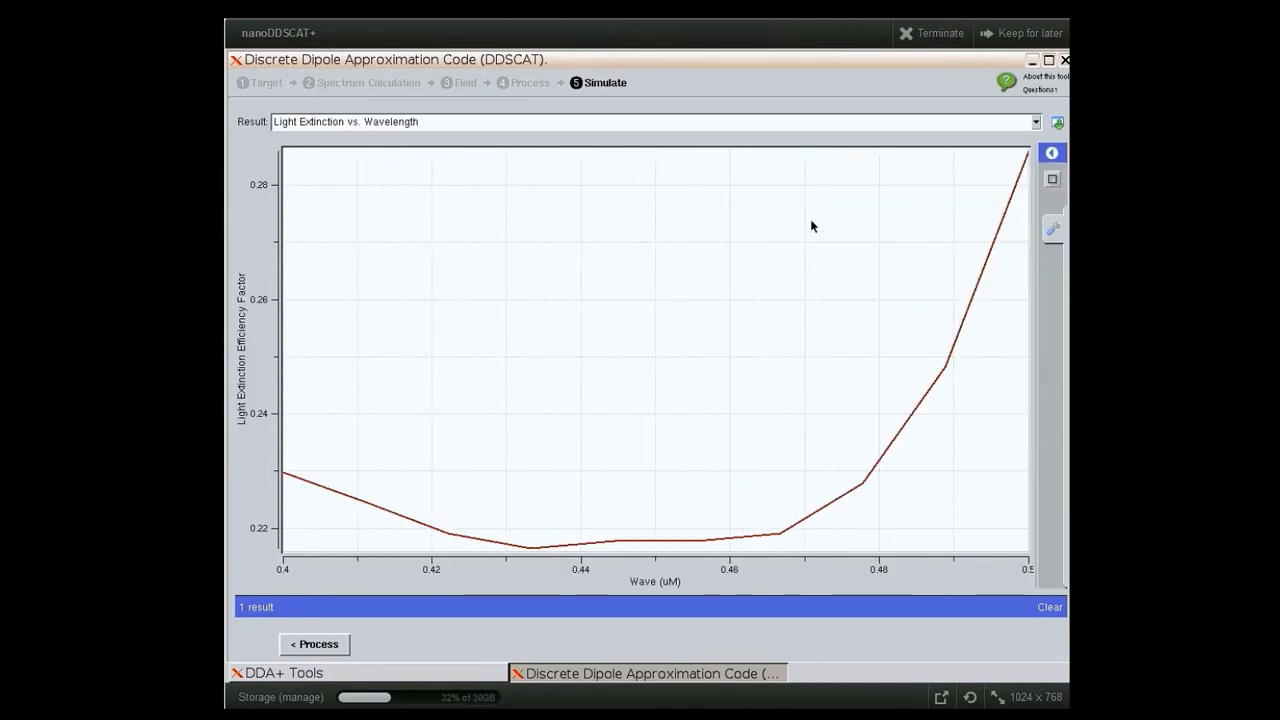
- View the Light Absorption vs. Wavelength result, followed by the Light Scattering vs. Wavelength result
{"action": "left_click", "coordinate": [623, 123]}
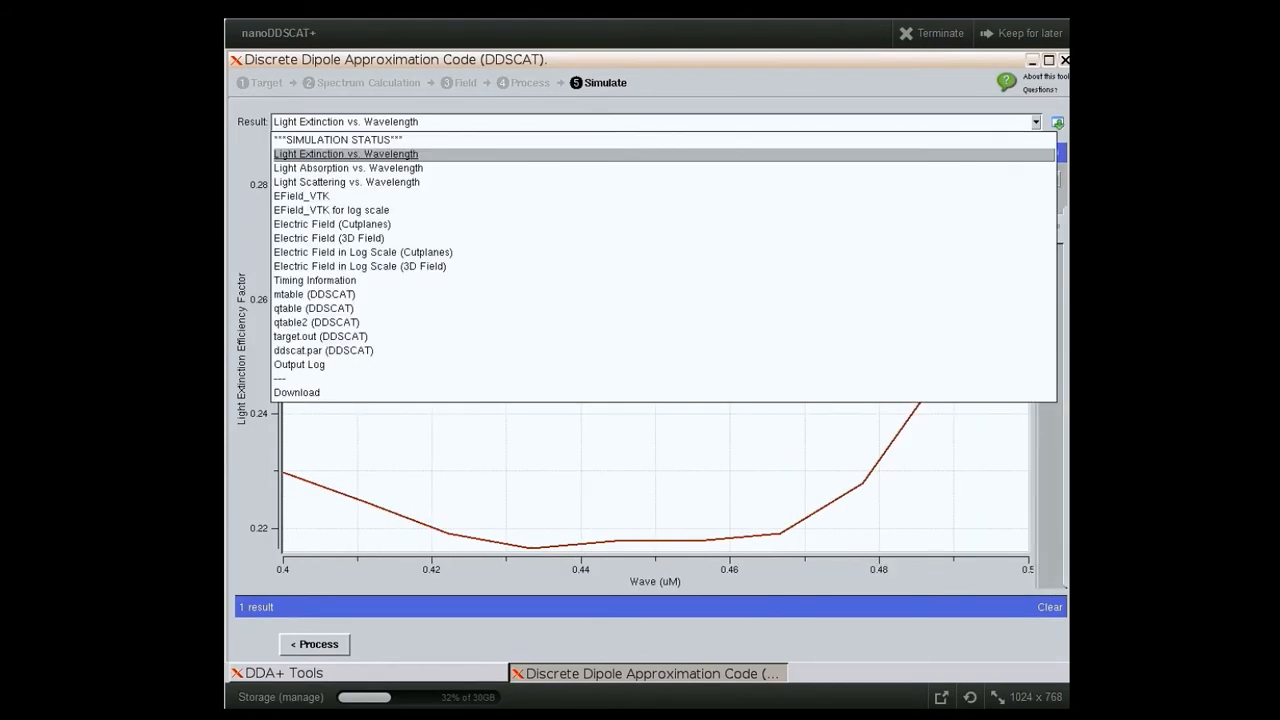
{"action": "left_click", "coordinate": [477, 168]}
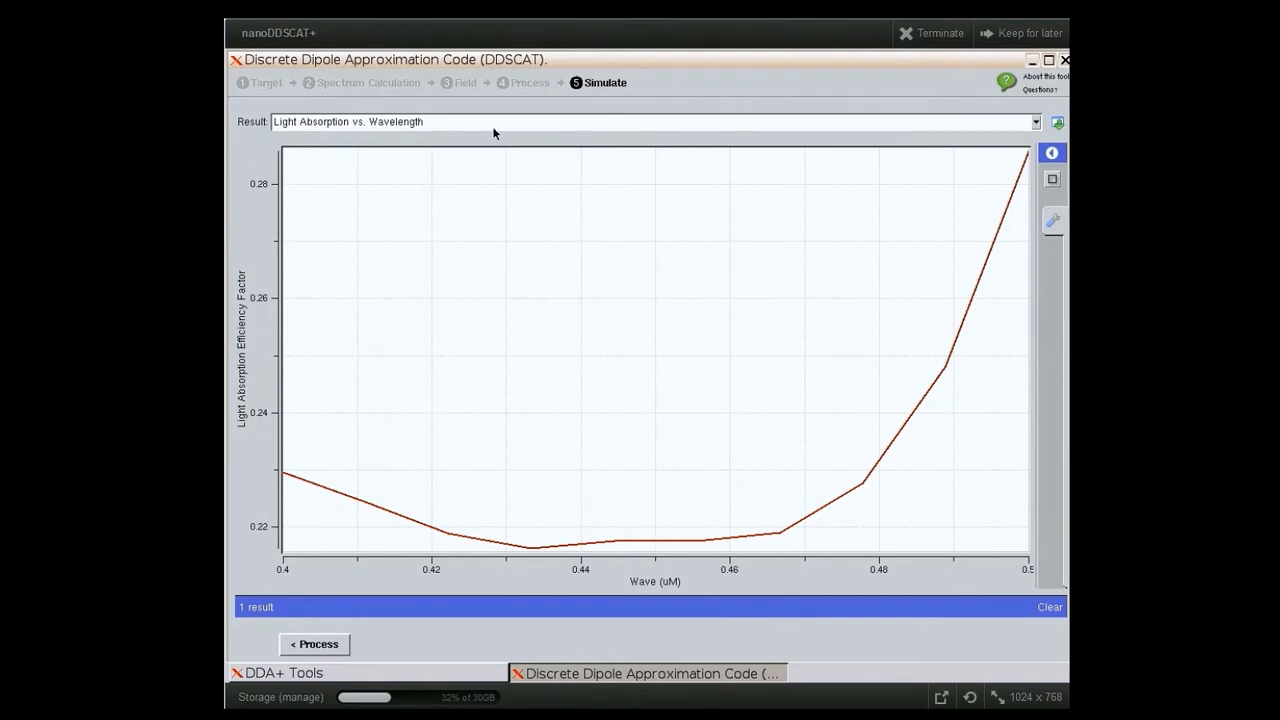
{"action": "left_click", "coordinate": [495, 121]}
{"action": "left_click", "coordinate": [400, 182]}
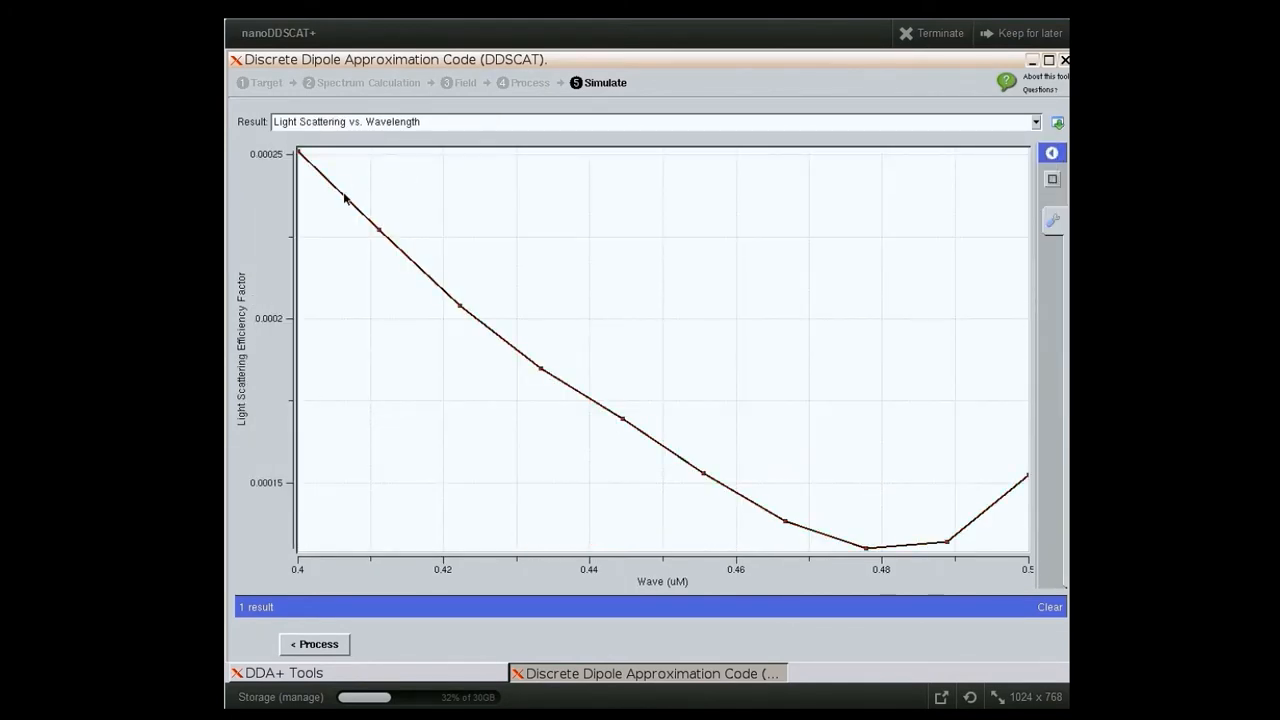
- View the raw electric field data in the EField_VTK and EField_VTK for log scale results
{"action": "left_click", "coordinate": [428, 121]}
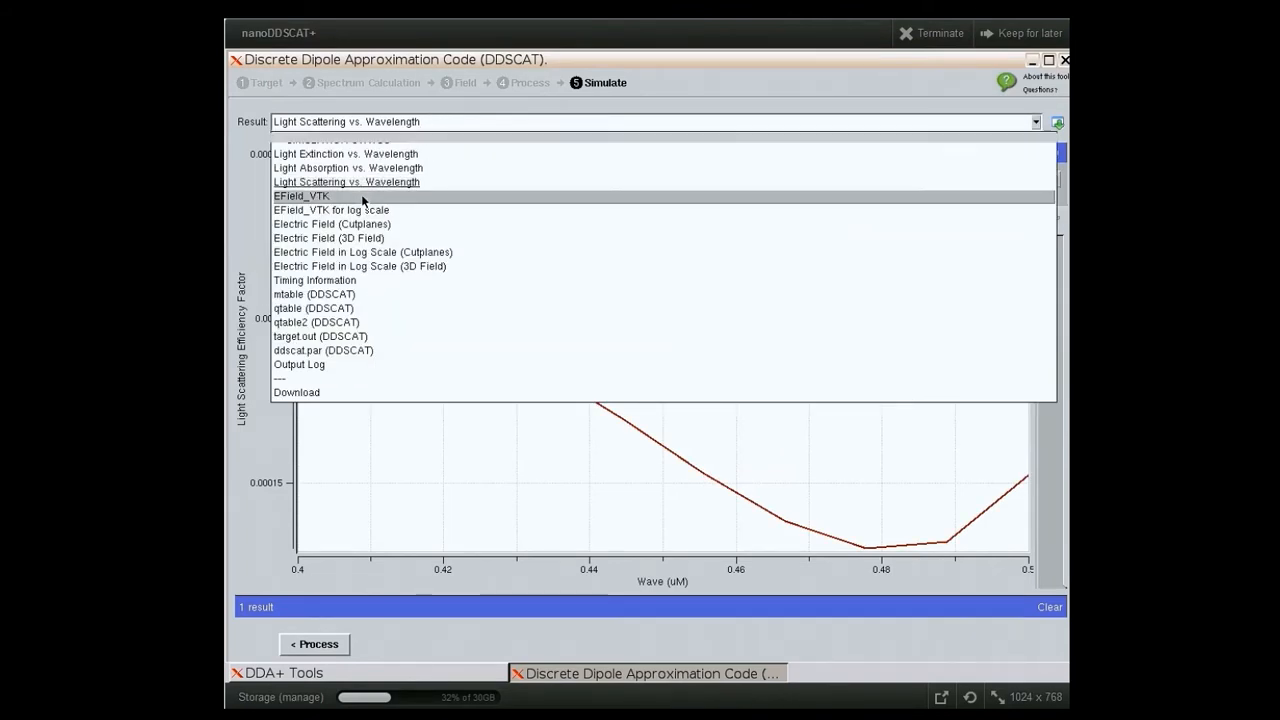
{"action": "left_click", "coordinate": [363, 197]}
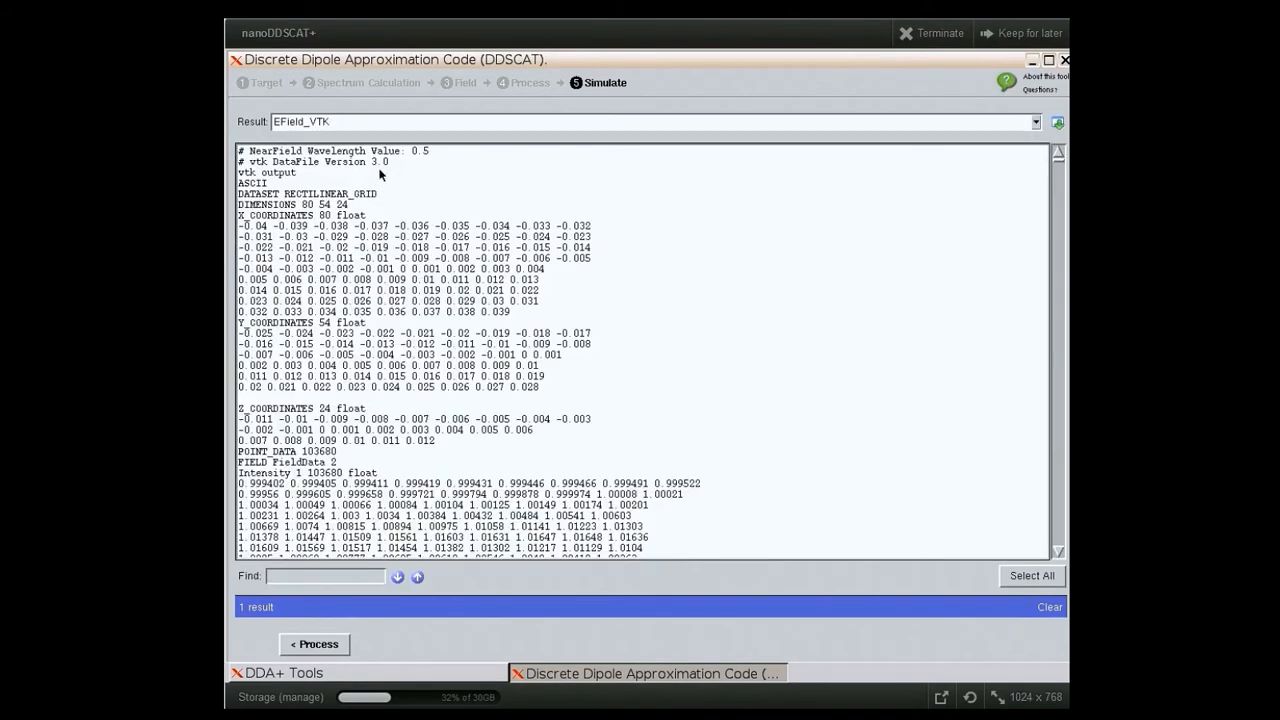
{"action": "left_click", "coordinate": [409, 123]}
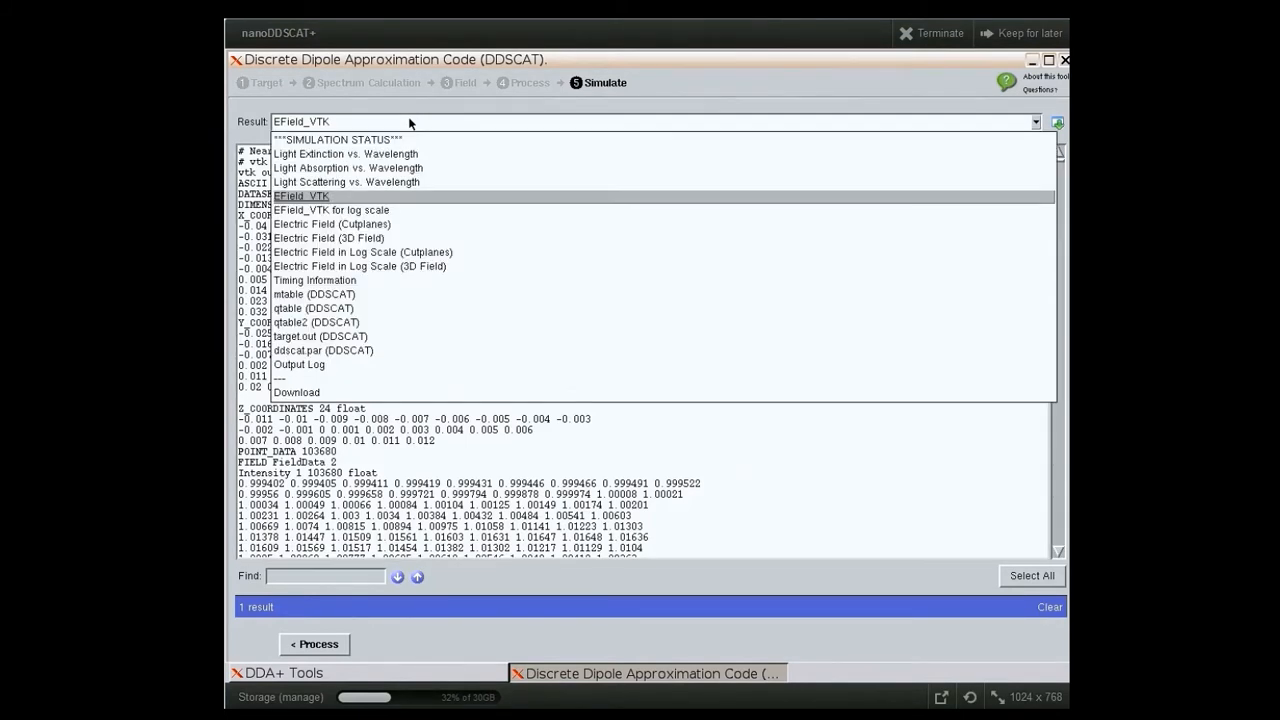
{"action": "left_click", "coordinate": [396, 209]}
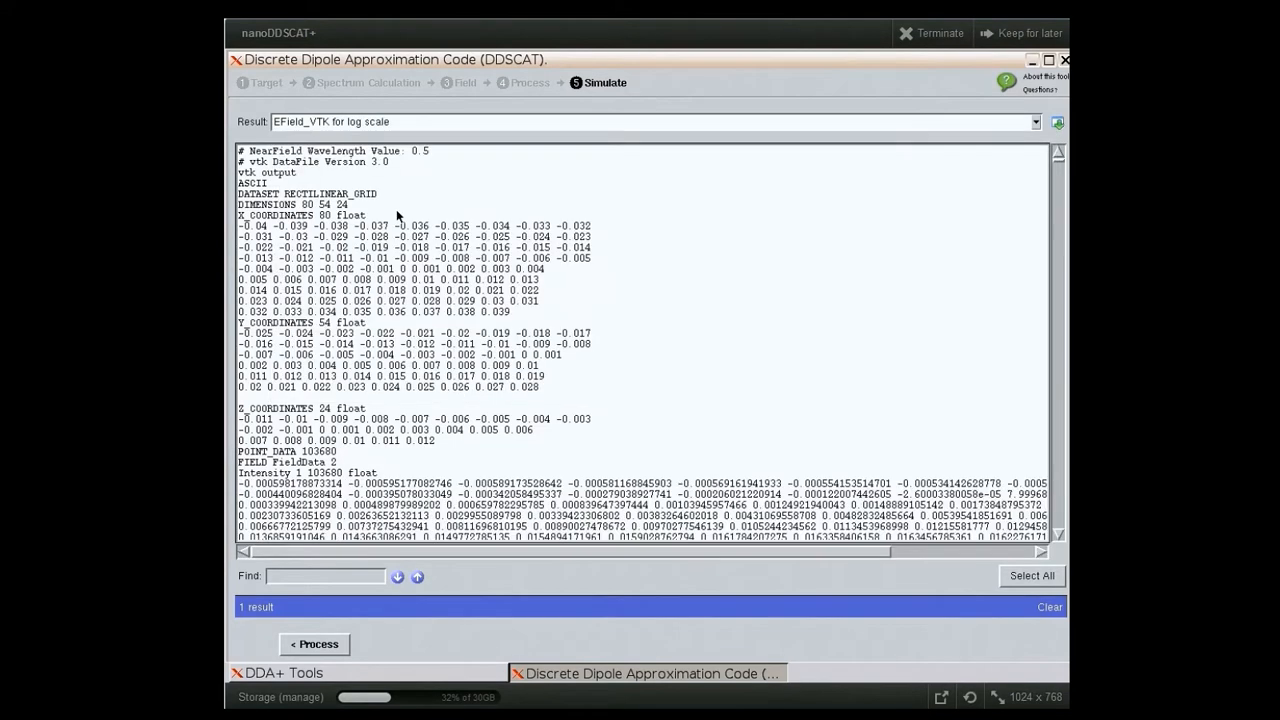
- Display the Electric Field (Cutplanes) result and examine the field intensity across its planes
{"action": "left_click", "coordinate": [427, 122]}
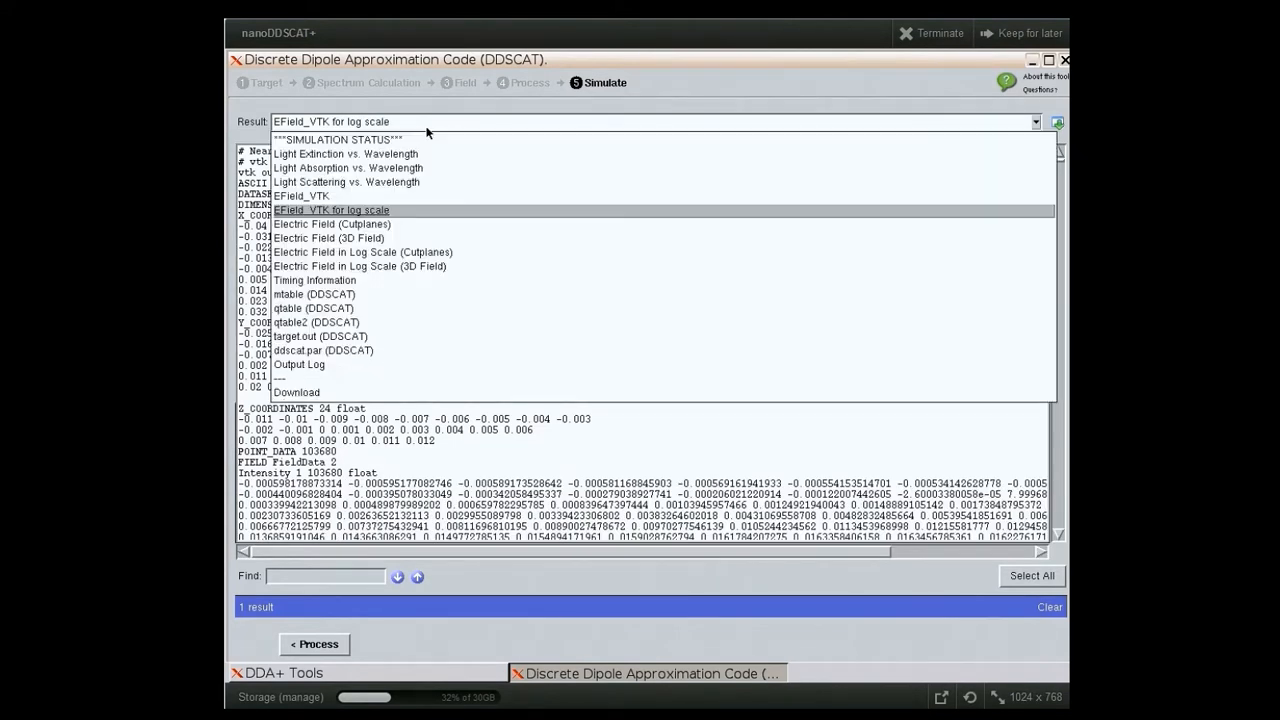
{"action": "left_click", "coordinate": [389, 226]}
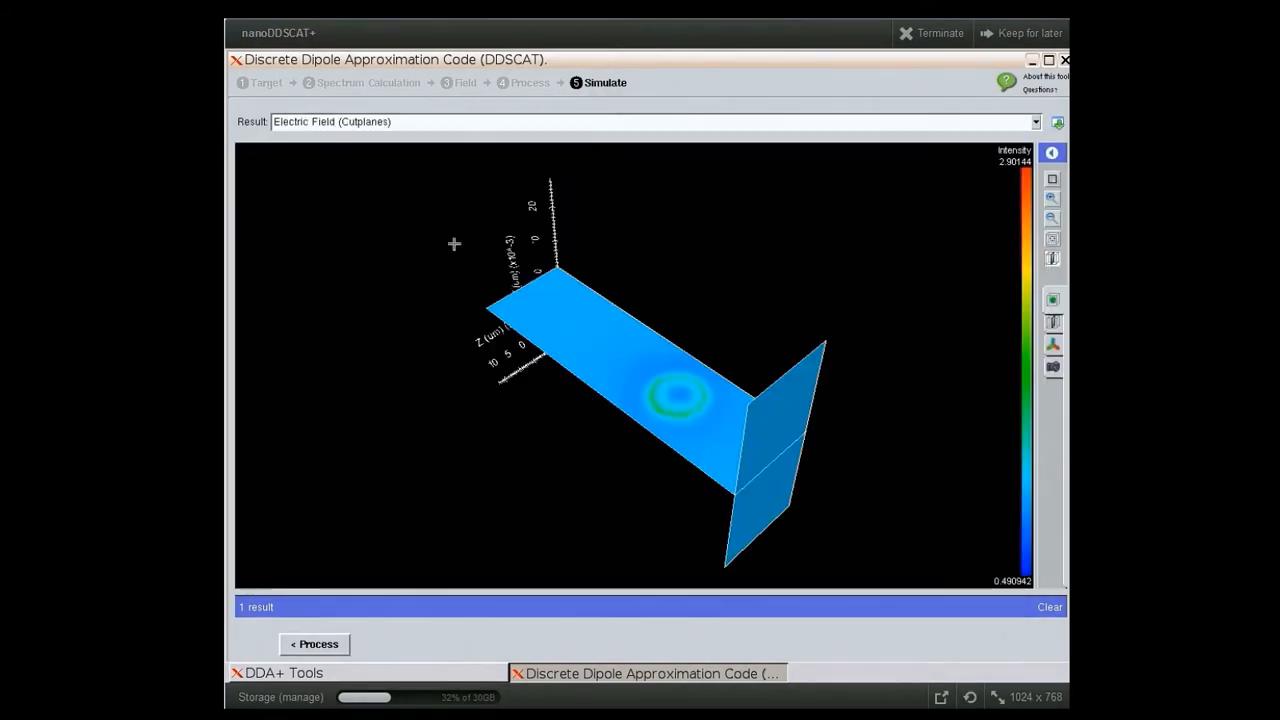
{"action": "left_click_drag", "start_coordinate": [700, 489], "coordinate": [874, 457]}
{"action": "left_click_drag", "start_coordinate": [684, 440], "coordinate": [682, 470]}
{"action": "left_click_drag", "start_coordinate": [888, 404], "coordinate": [875, 363]}
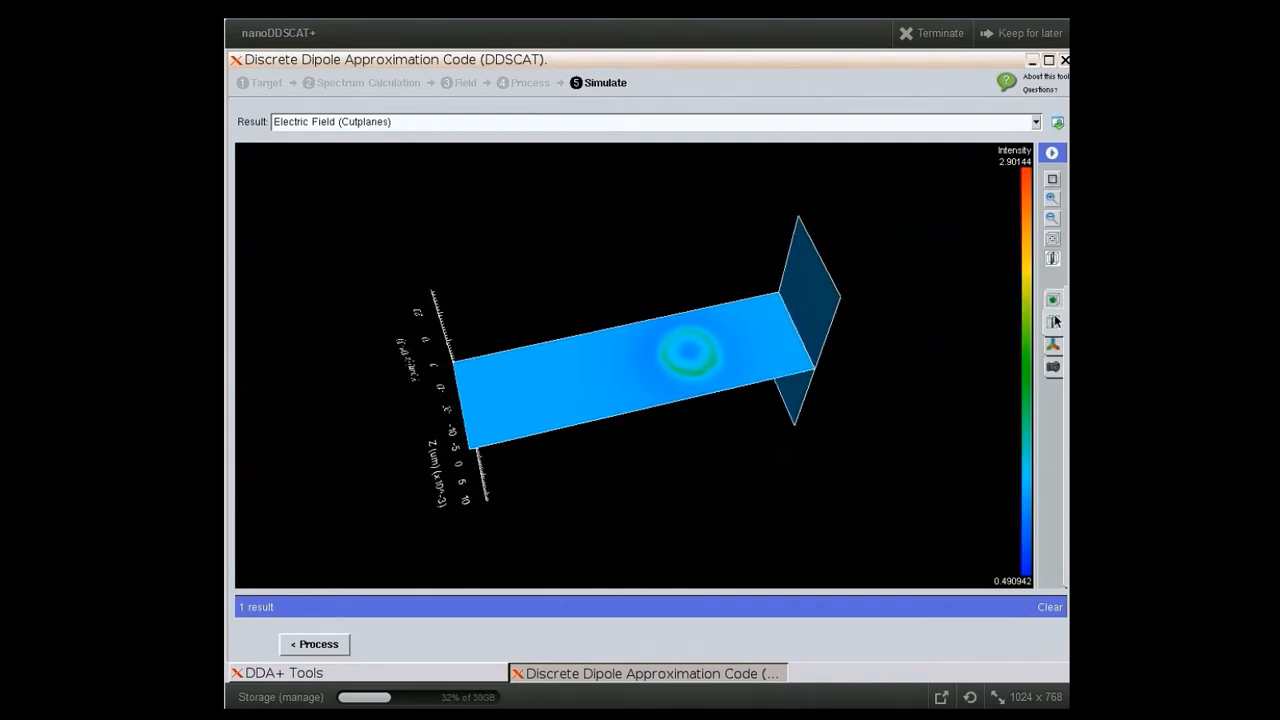
- In the cutplane settings, move the Y cutplane to 22 and the X cutplane to 0
{"action": "left_click", "coordinate": [1053, 321]}
{"action": "left_click_drag", "start_coordinate": [965, 440], "coordinate": [937, 509]}
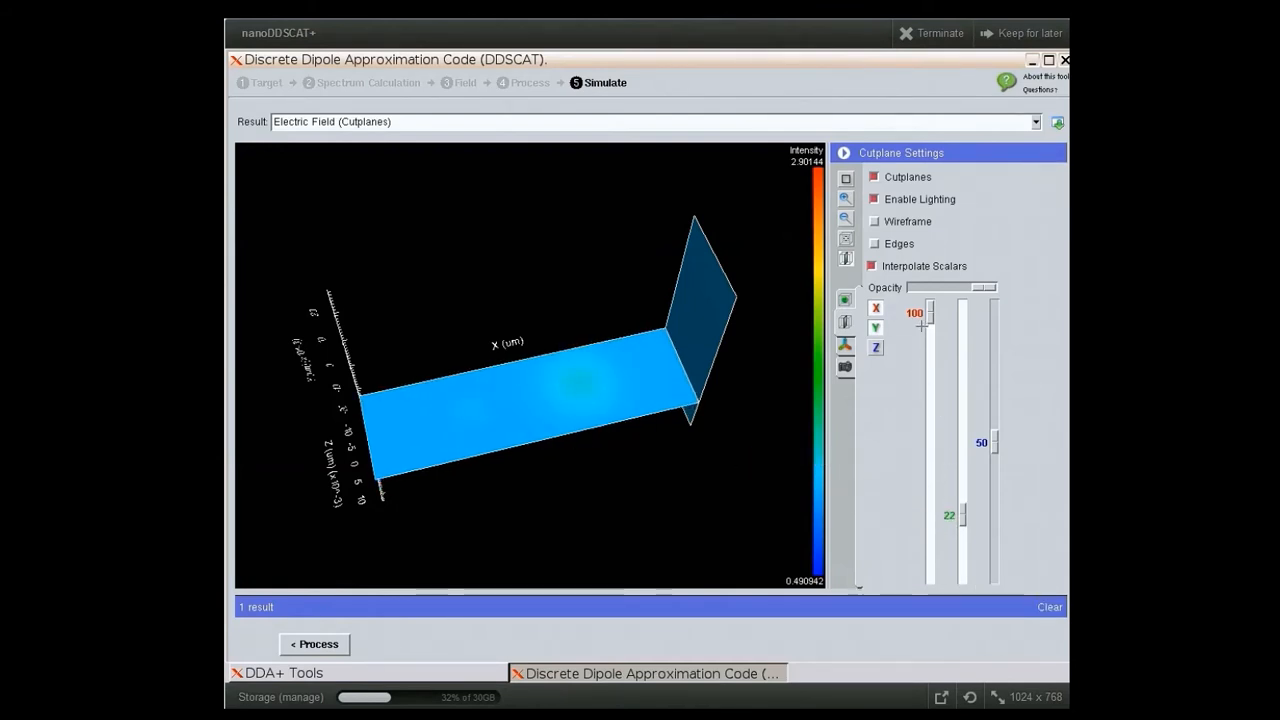
{"action": "left_click_drag", "start_coordinate": [930, 312], "coordinate": [912, 394]}
{"action": "left_click_drag", "start_coordinate": [637, 448], "coordinate": [676, 425]}
{"action": "left_click_drag", "start_coordinate": [928, 392], "coordinate": [882, 584]}
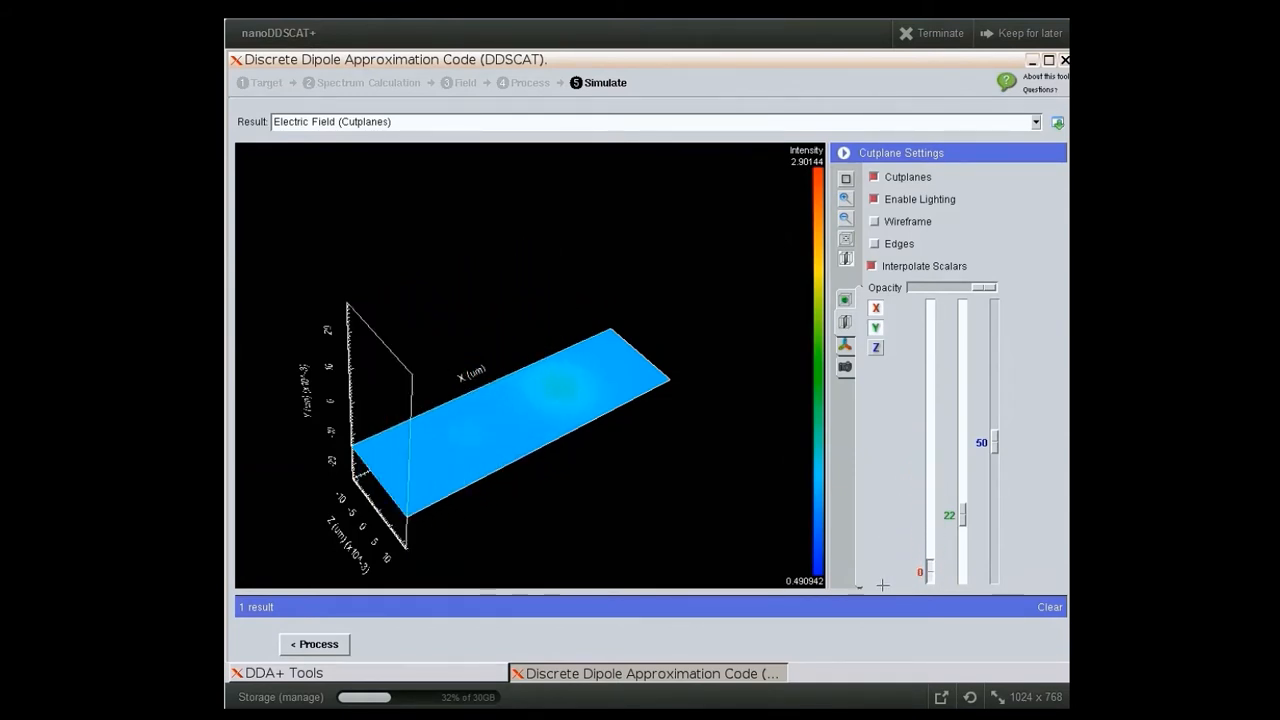
{"action": "left_click_drag", "start_coordinate": [722, 415], "coordinate": [658, 443]}
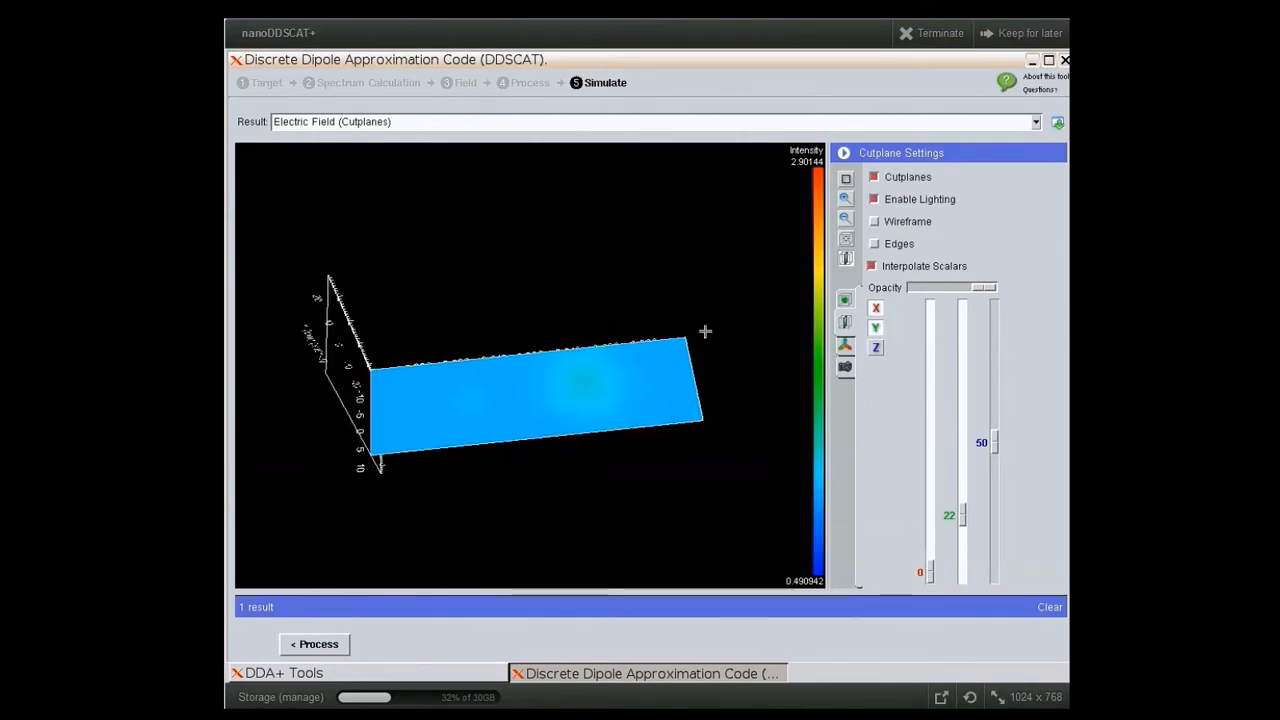
- Display the Electric Field (3D Field) result and examine the shape of the isosurfaces around the target
{"action": "left_click", "coordinate": [513, 123]}
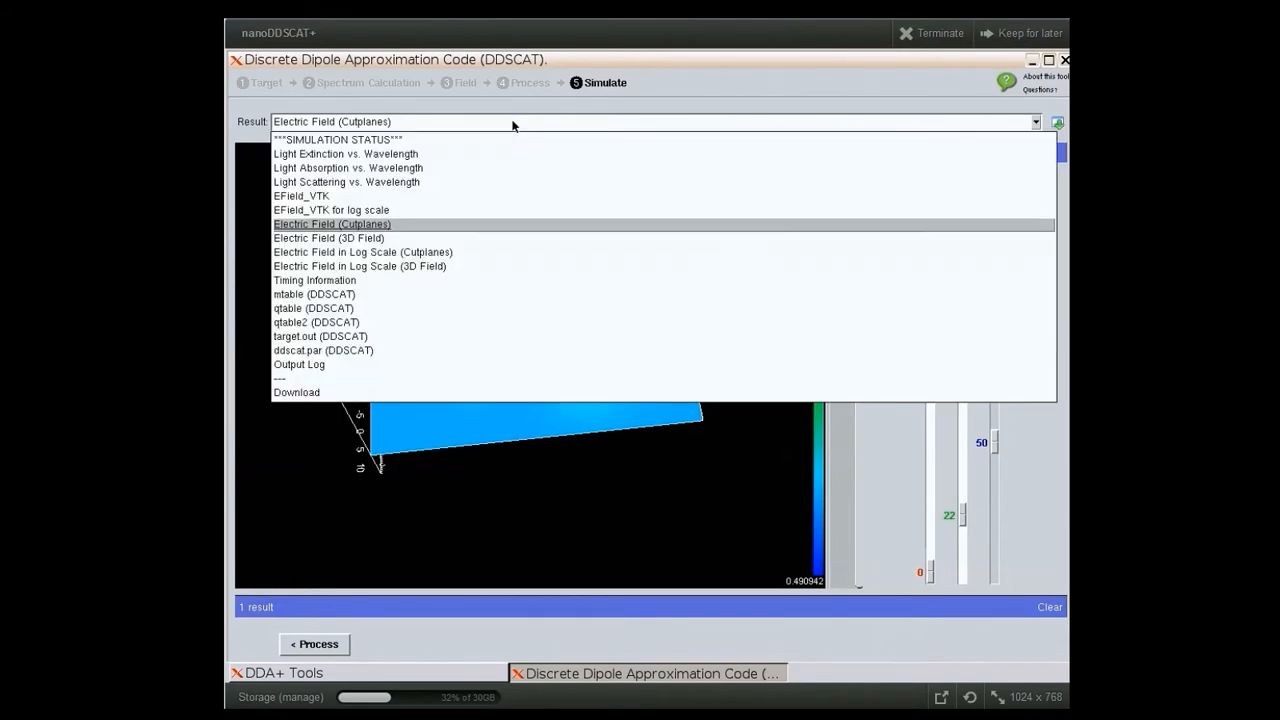
{"action": "left_click", "coordinate": [389, 239]}
{"action": "left_click_drag", "start_coordinate": [565, 439], "coordinate": [794, 380]}
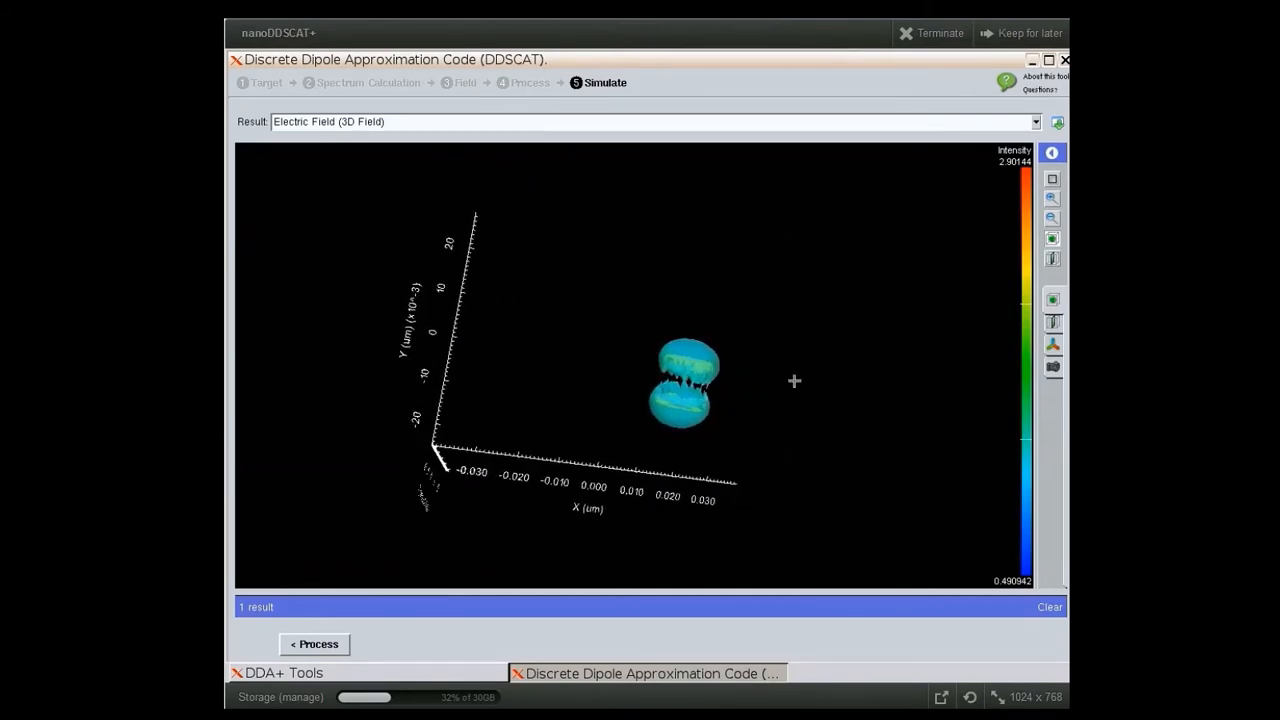
{"action": "left_click_drag", "start_coordinate": [541, 423], "coordinate": [520, 459]}
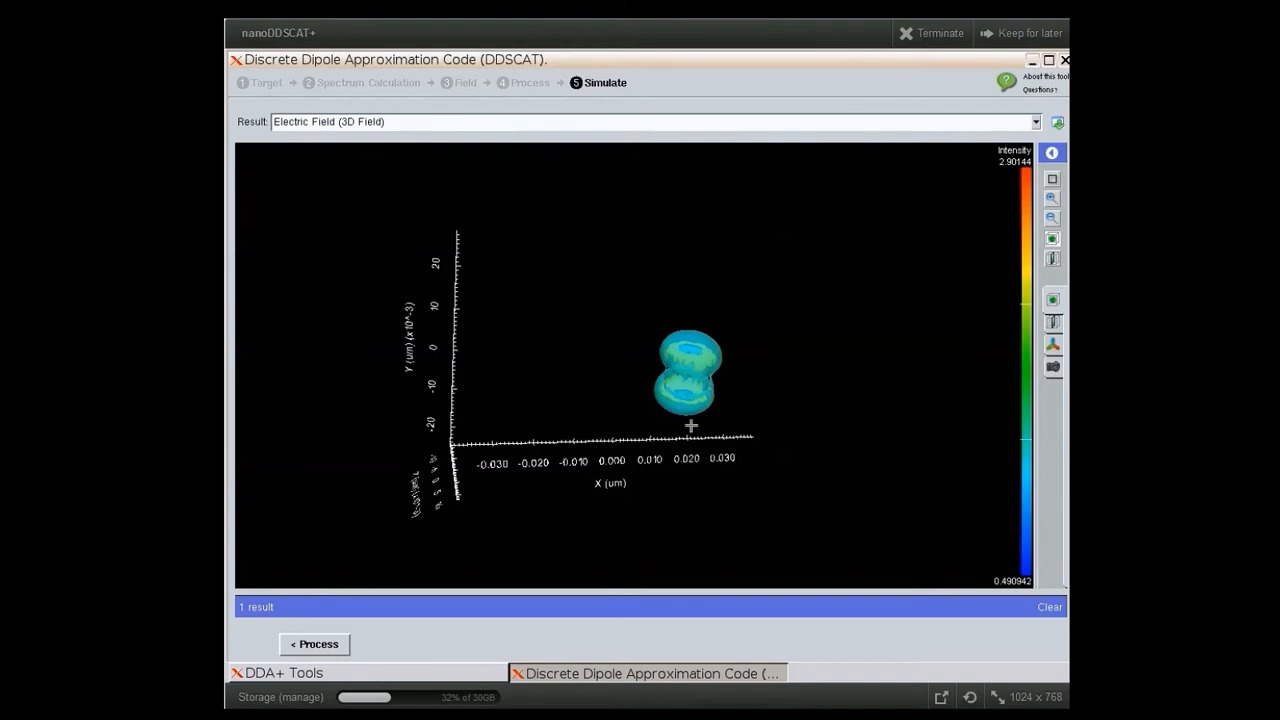
- In the isosurface settings, increase the number of isosurfaces of the 3D electric field to 13
{"action": "left_click", "coordinate": [1052, 301]}
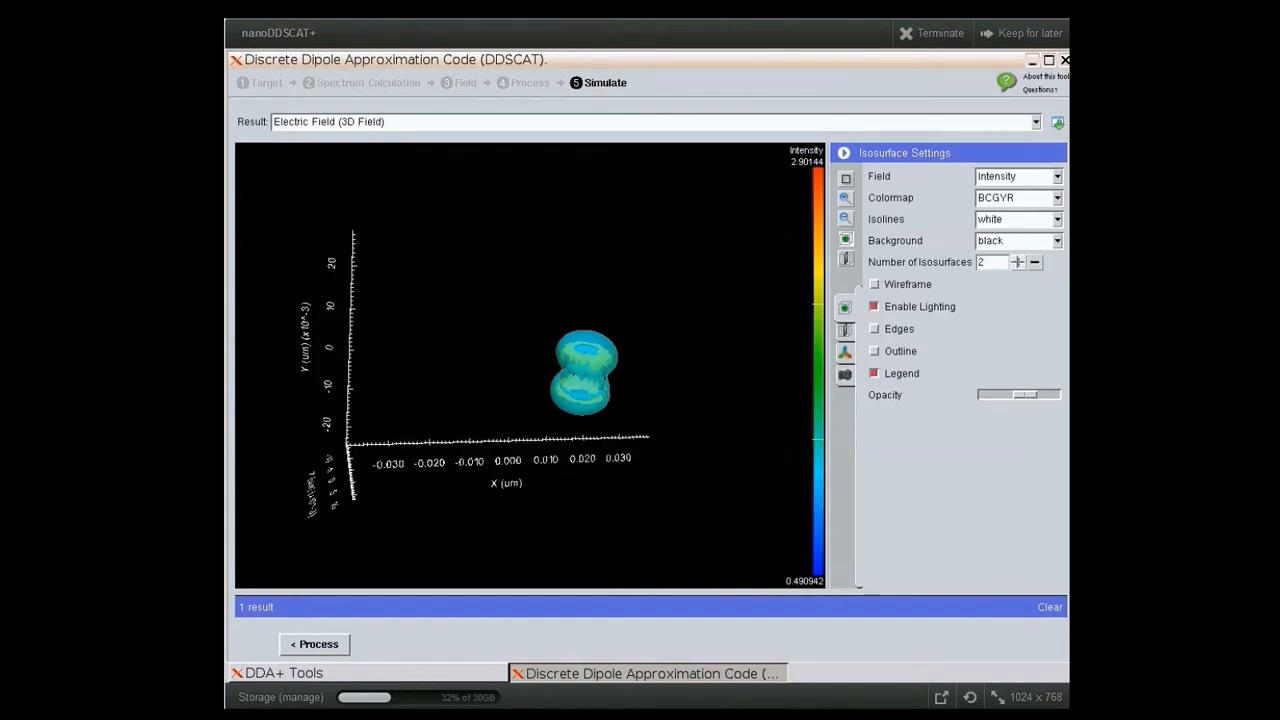
{"action": "left_click", "coordinate": [1018, 262]}
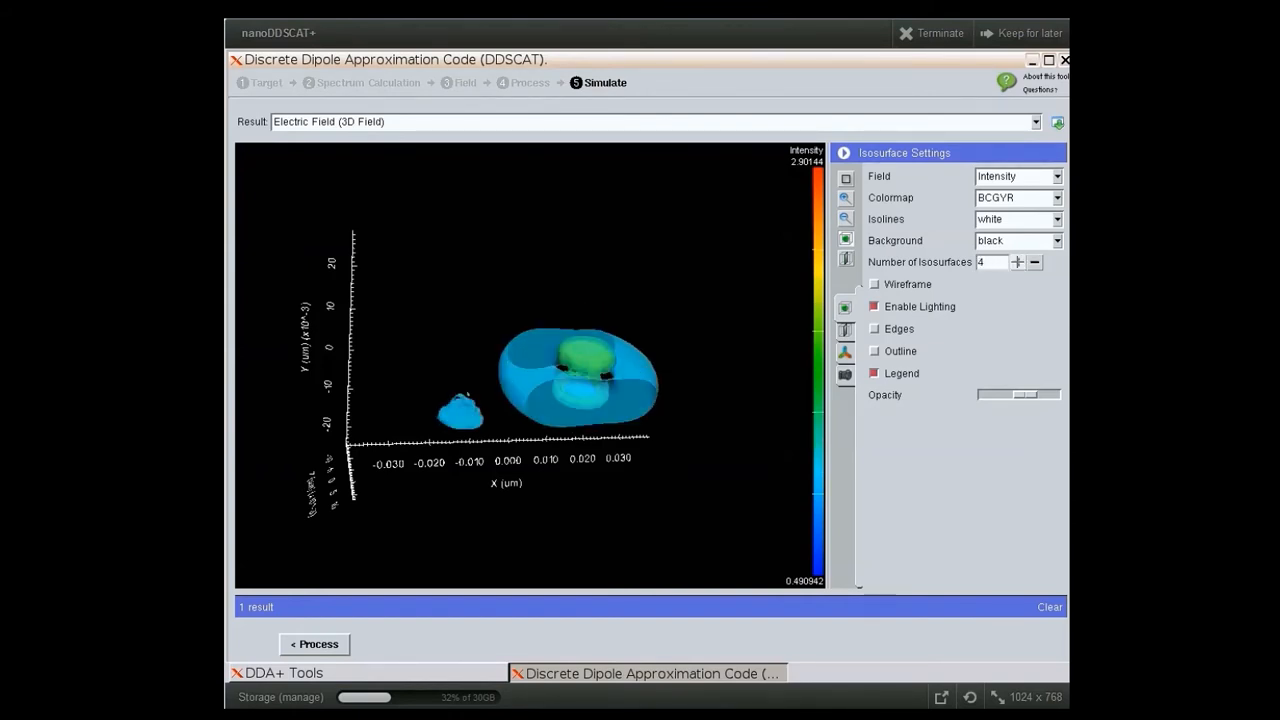
{"action": "left_click", "coordinate": [1018, 262]}
{"action": "left_click", "coordinate": [1034, 262]}
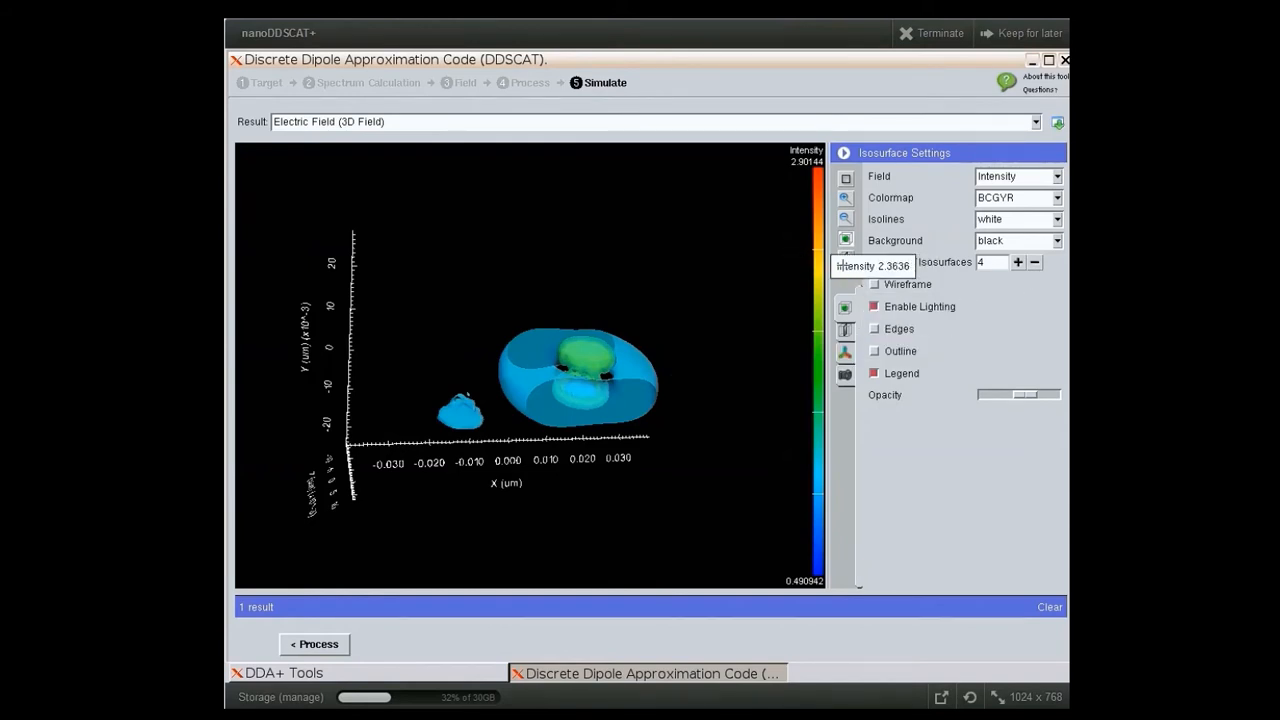
{"action": "left_click", "coordinate": [1018, 262]}
{"action": "left_click", "coordinate": [1018, 262]}
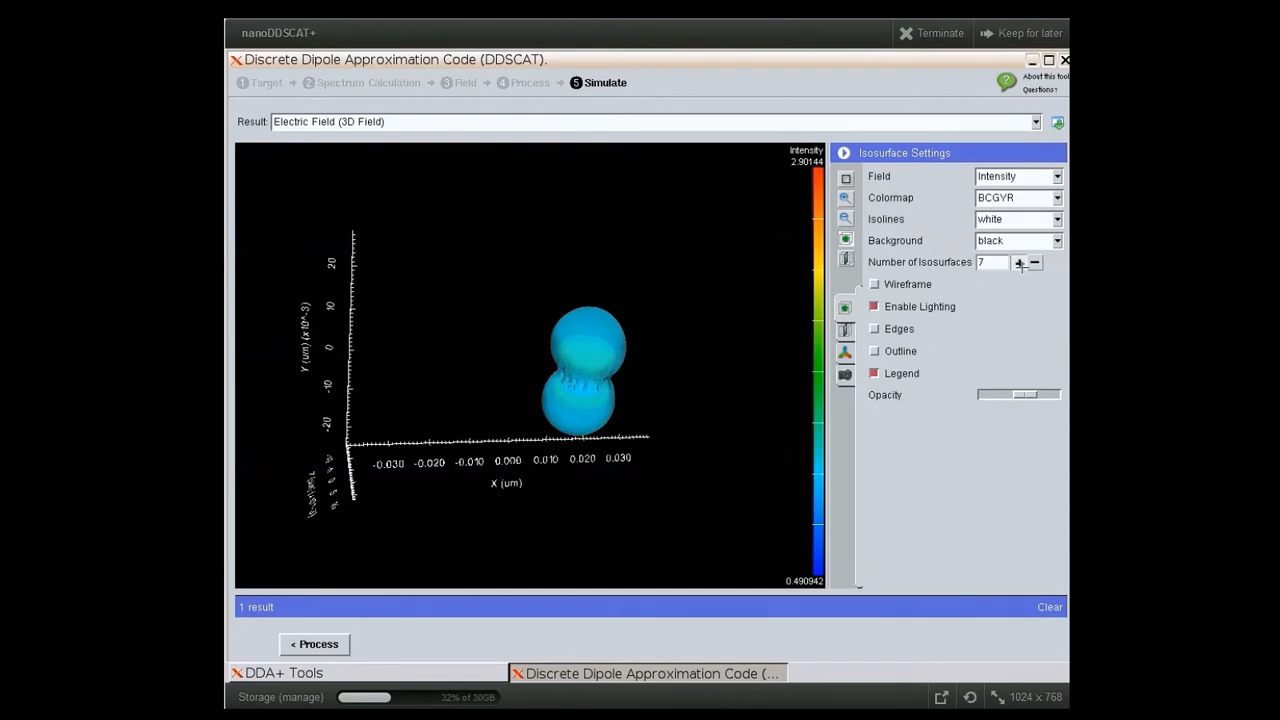
{"action": "left_click", "coordinate": [1019, 262]}
{"action": "left_click", "coordinate": [1017, 262]}
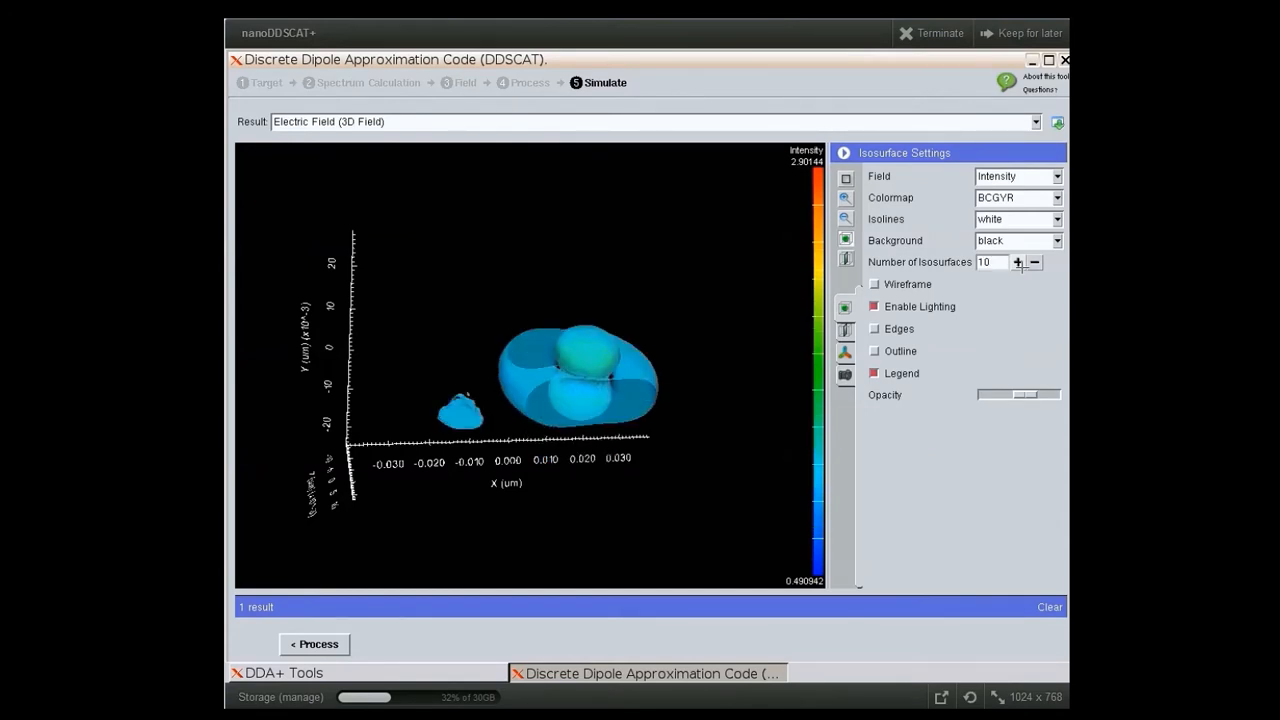
{"action": "left_click", "coordinate": [1018, 262]}
{"action": "left_click", "coordinate": [1018, 262]}
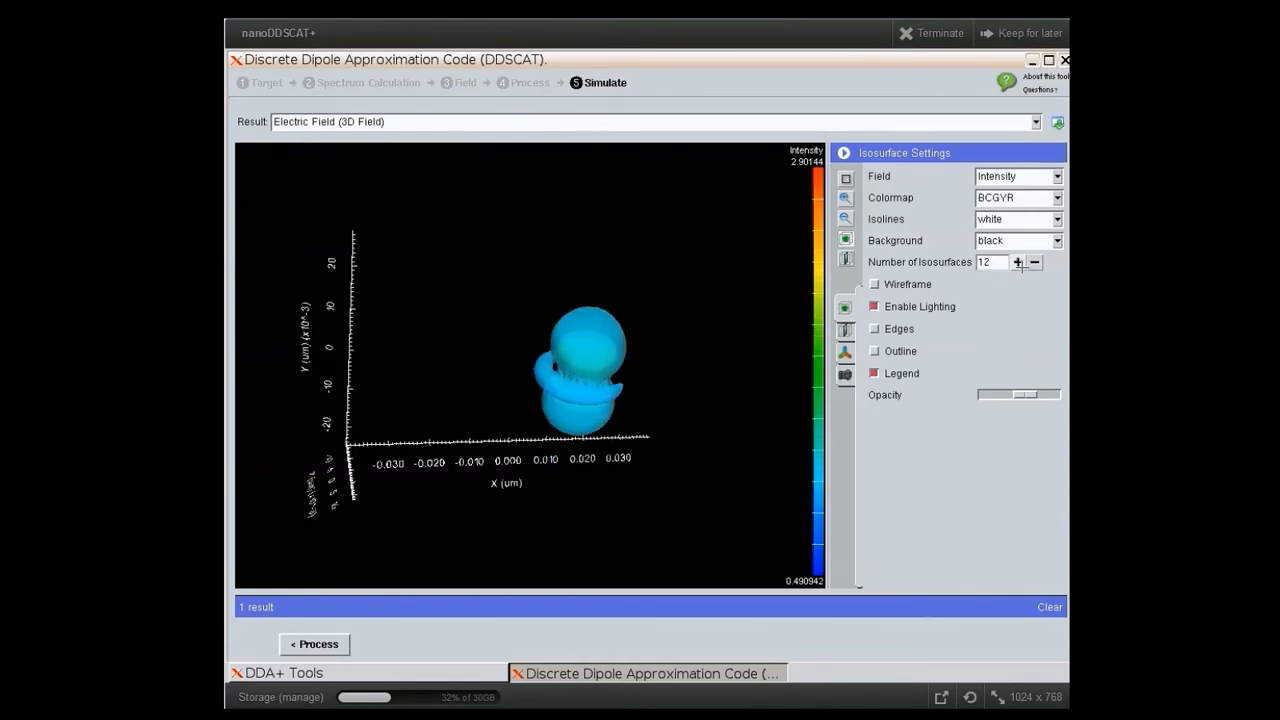
{"action": "left_click", "coordinate": [1018, 262]}
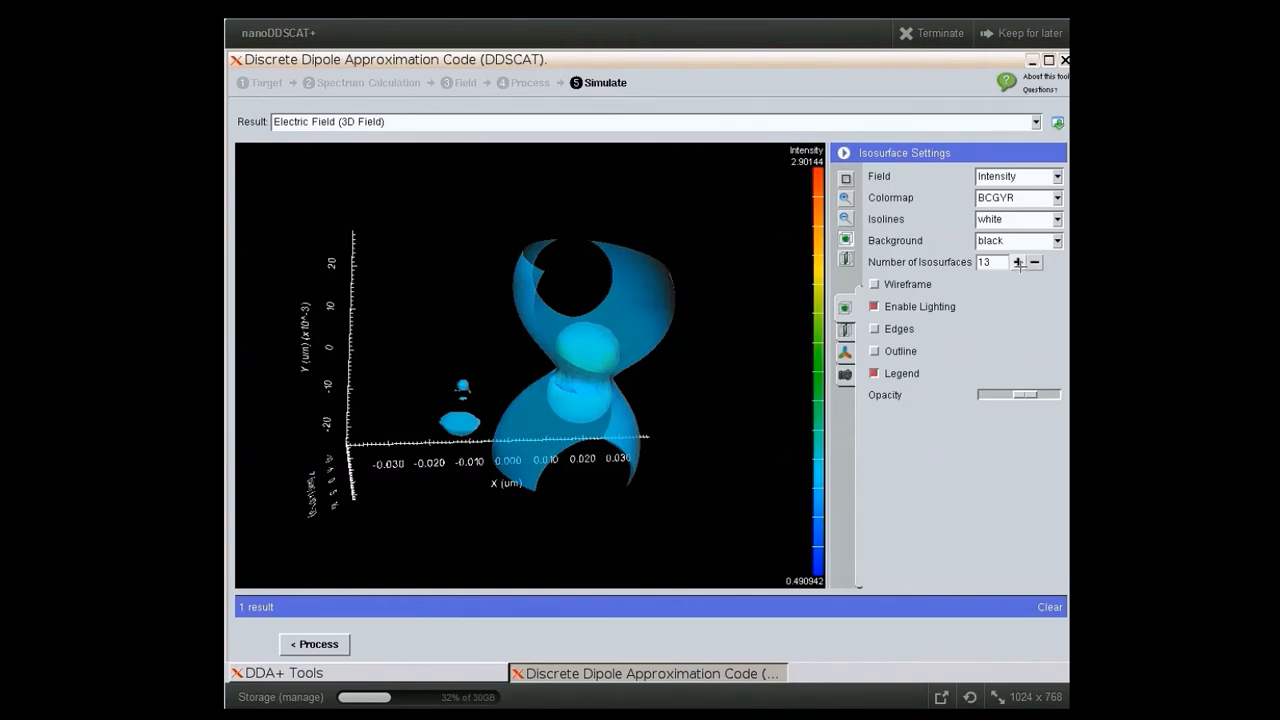
- Look over the 3D electric field once more and display the Electric Field in Log Scale (Cutplanes) result
{"action": "mouse_move", "coordinate": [674, 376]}
{"action": "left_mouse_down"}
{"action": "mouse_move", "coordinate": [686, 363]}
{"action": "mouse_move", "coordinate": [666, 372]}
{"action": "left_mouse_up"}
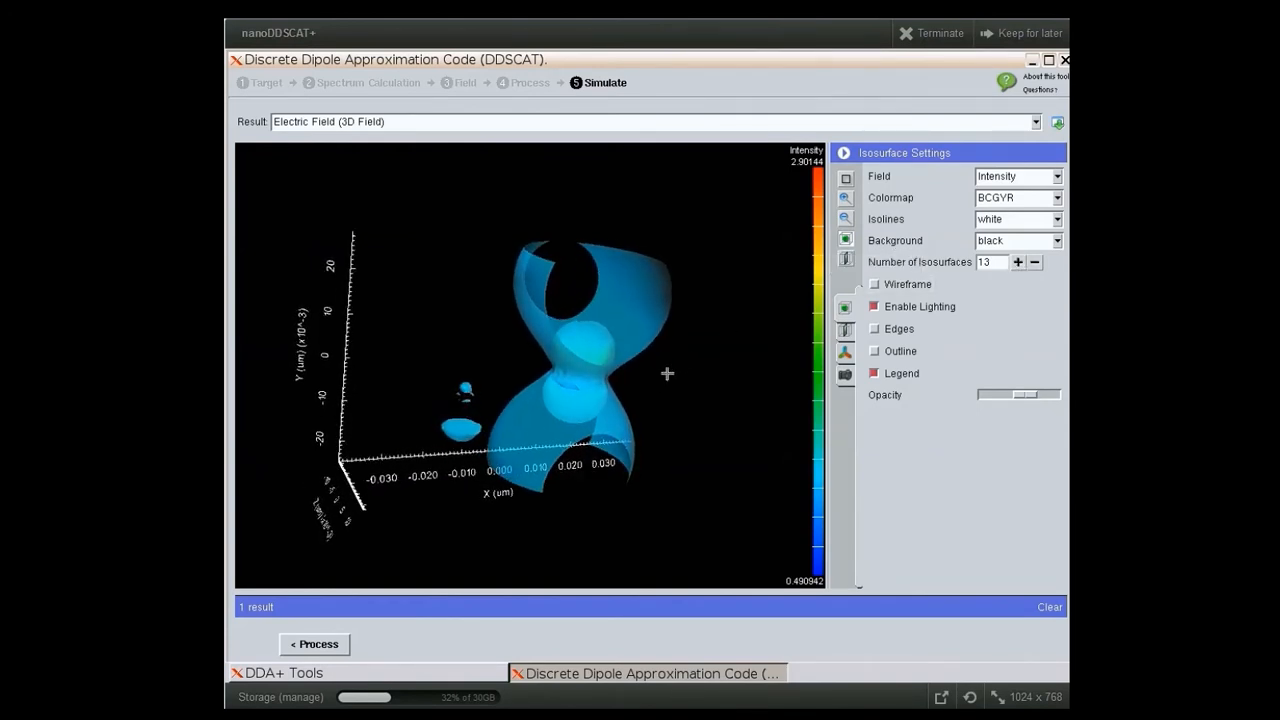
{"action": "left_click", "coordinate": [550, 122]}
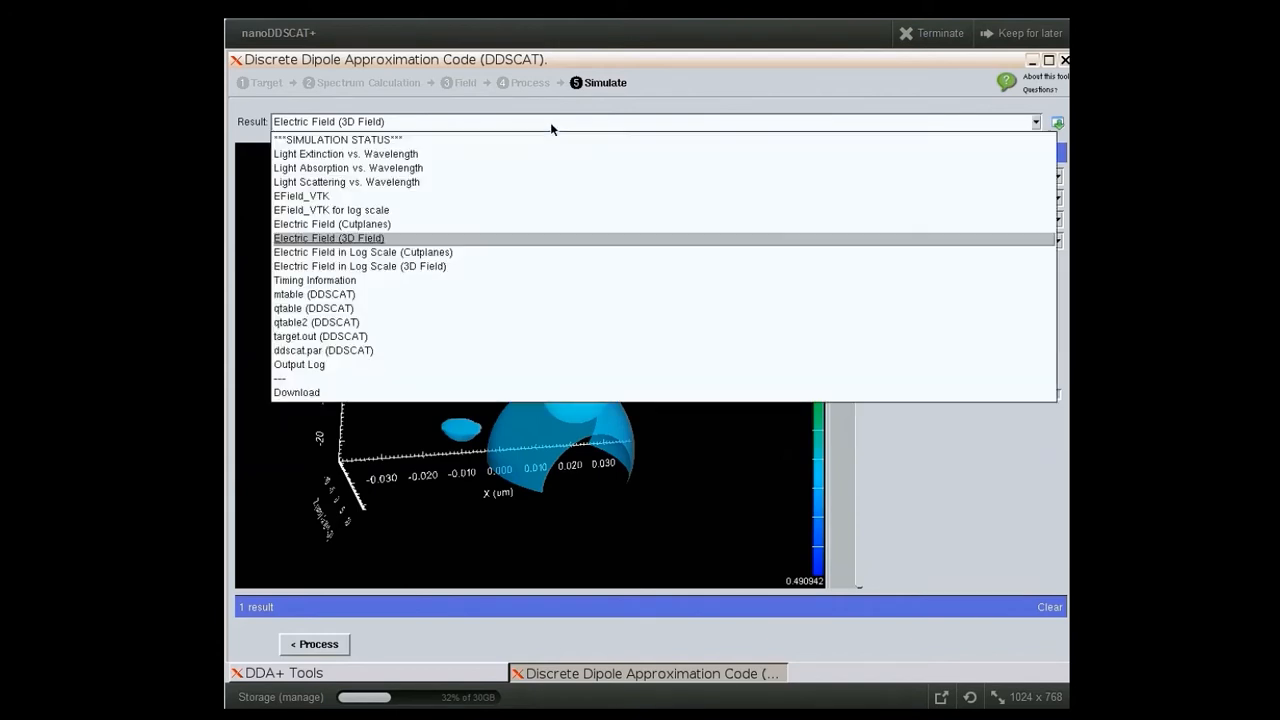
{"action": "left_click", "coordinate": [432, 253]}
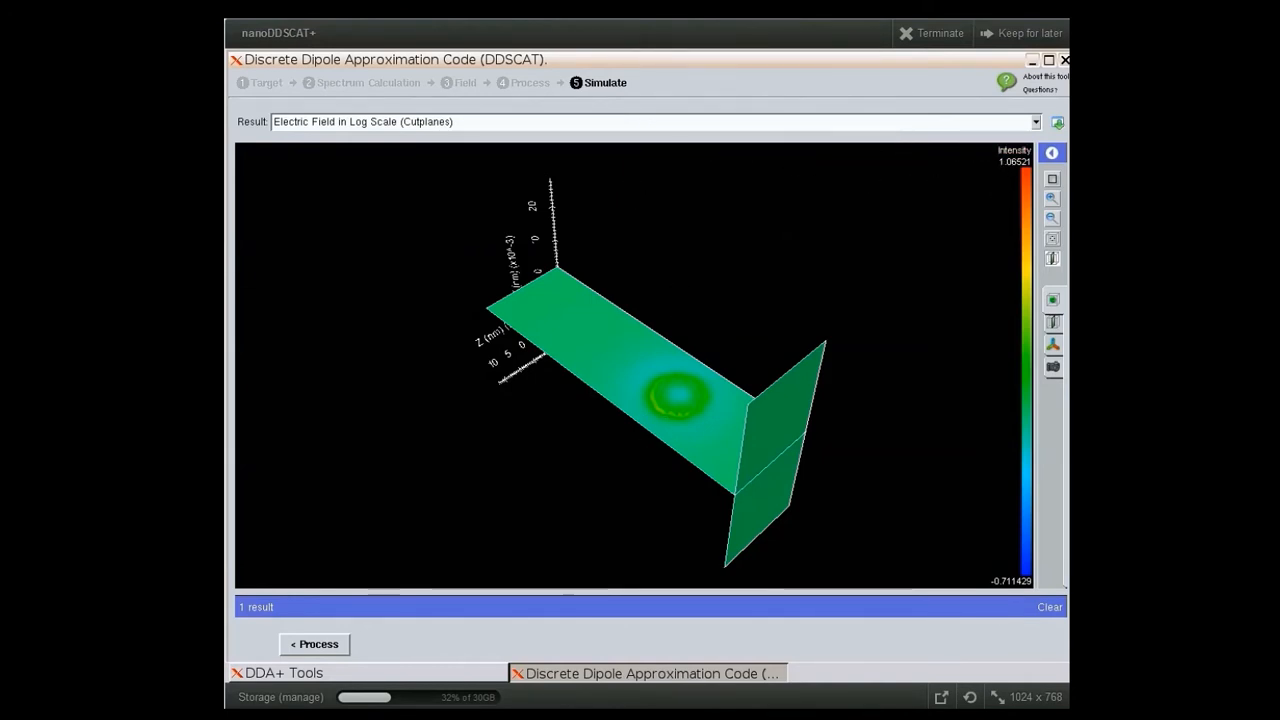
- Display the Electric Field in Log Scale (3D Field) result and examine its isosurfaces around the target
{"action": "left_click", "coordinate": [787, 124]}
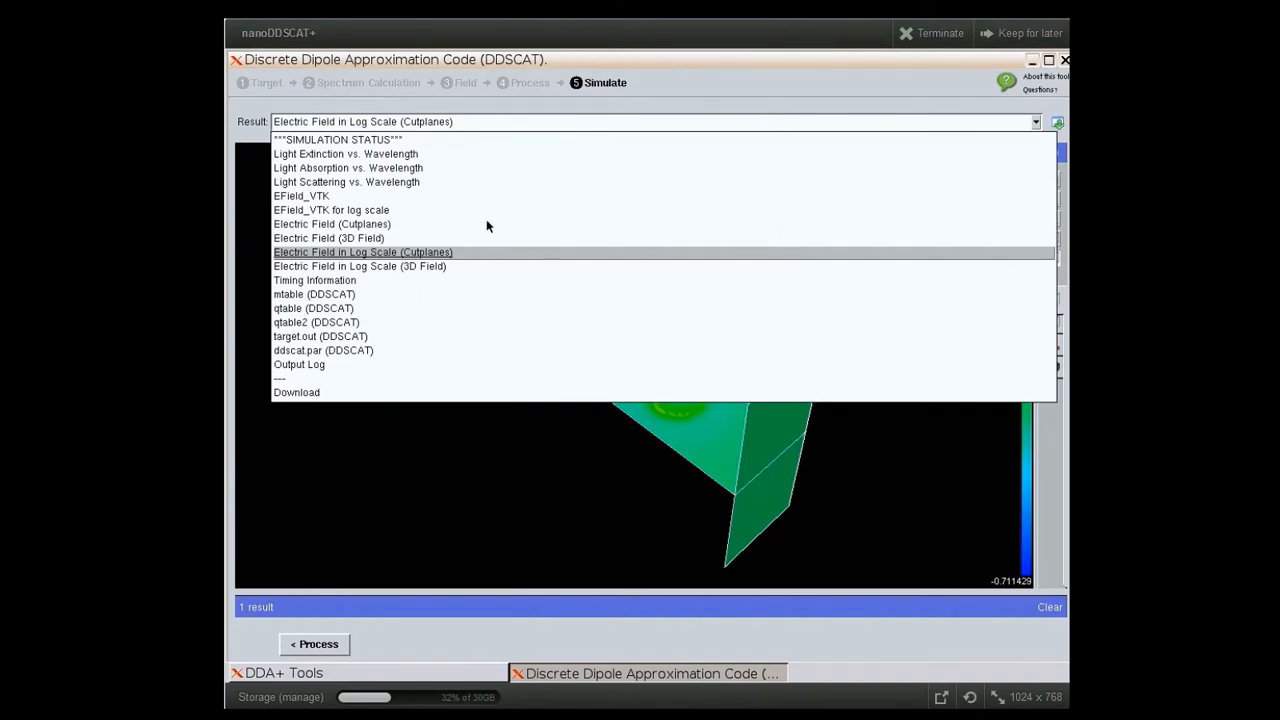
{"action": "left_click", "coordinate": [438, 262]}
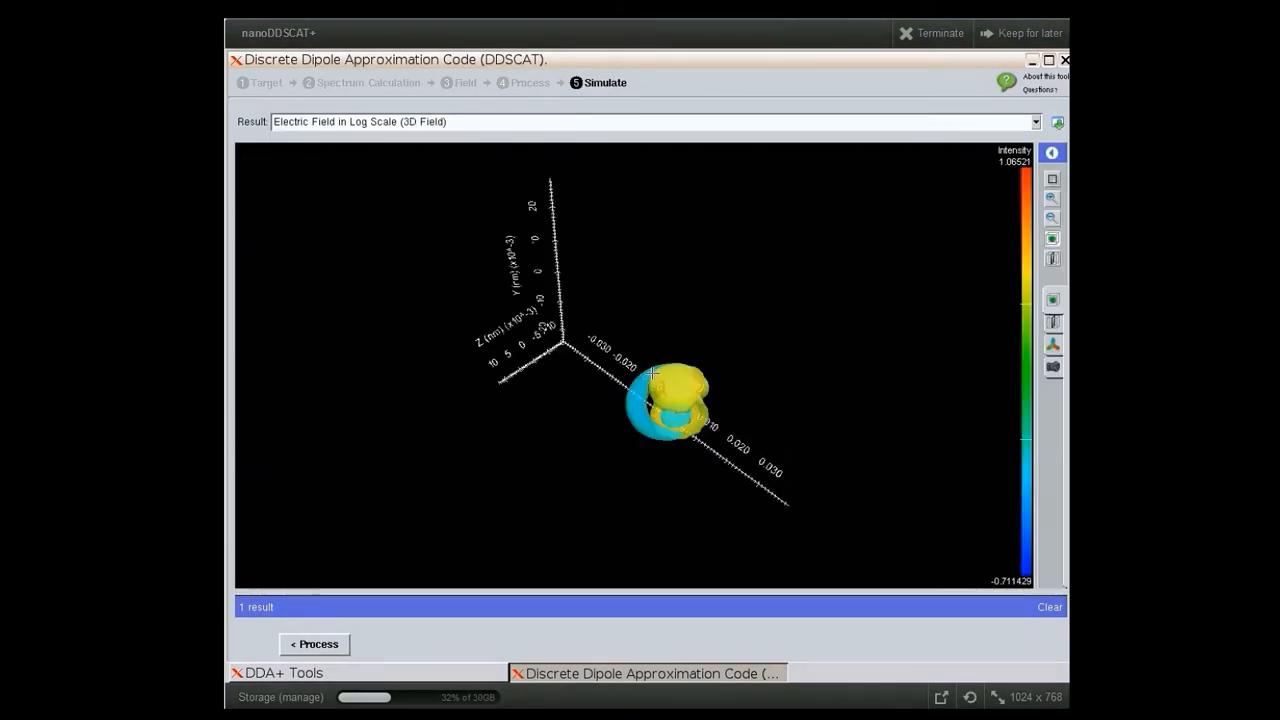
{"action": "left_click_drag", "start_coordinate": [750, 452], "coordinate": [795, 441]}
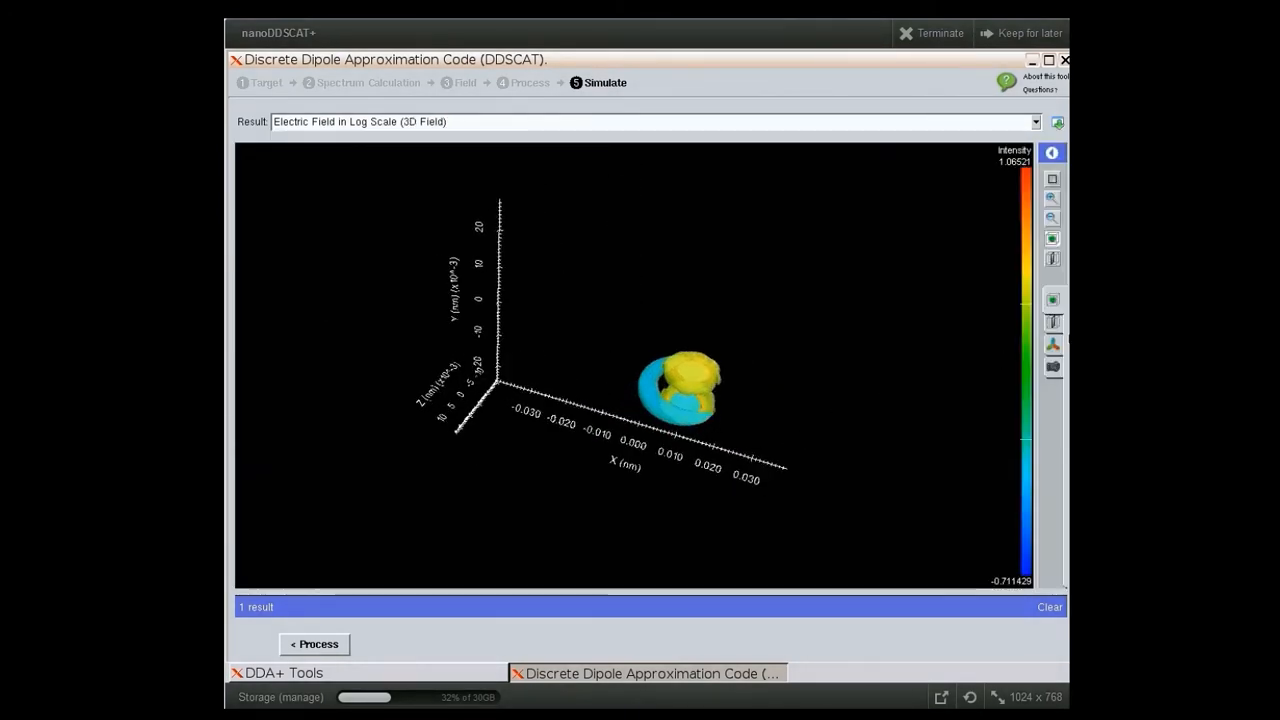
- In the isosurface settings, set the number of isosurfaces of the log-scale 3D field to 4 and examine their shape
{"action": "left_click", "coordinate": [1060, 300]}
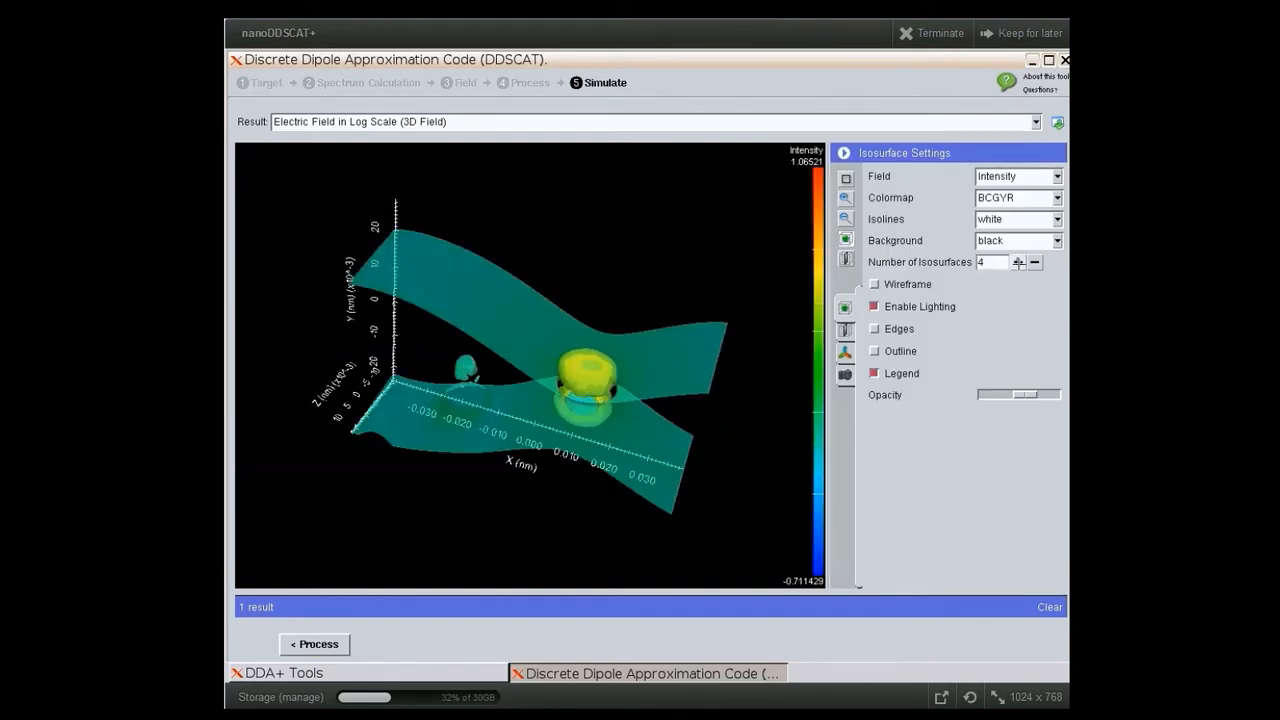
{"action": "left_click_drag", "start_coordinate": [666, 469], "coordinate": [698, 443]}
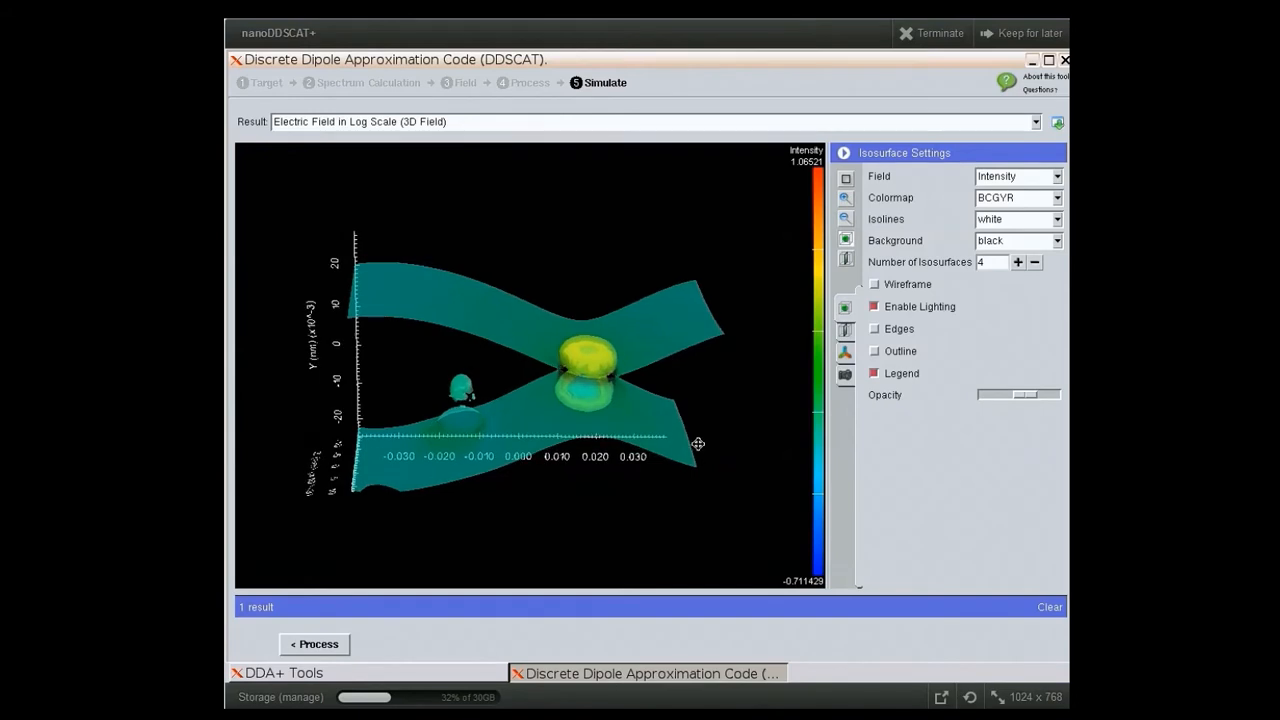
{"action": "left_click_drag", "start_coordinate": [552, 461], "coordinate": [590, 460]}
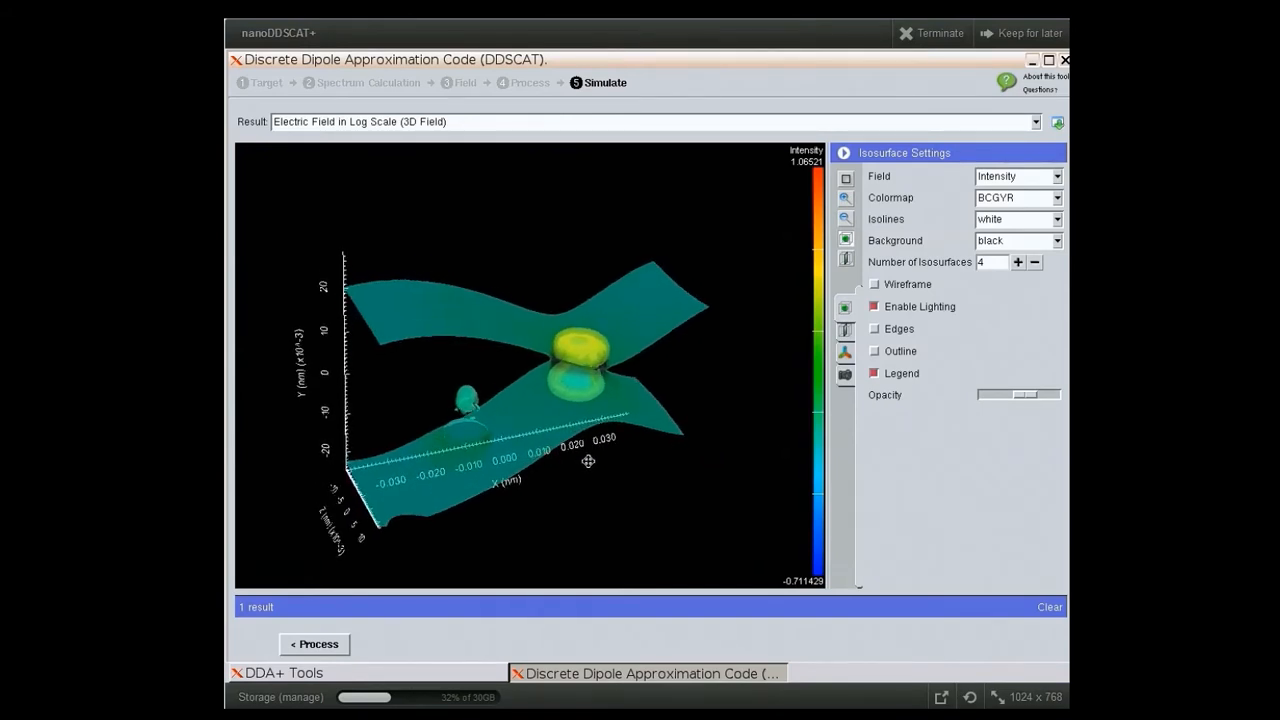
{"action": "left_click_drag", "start_coordinate": [593, 376], "coordinate": [602, 384]}
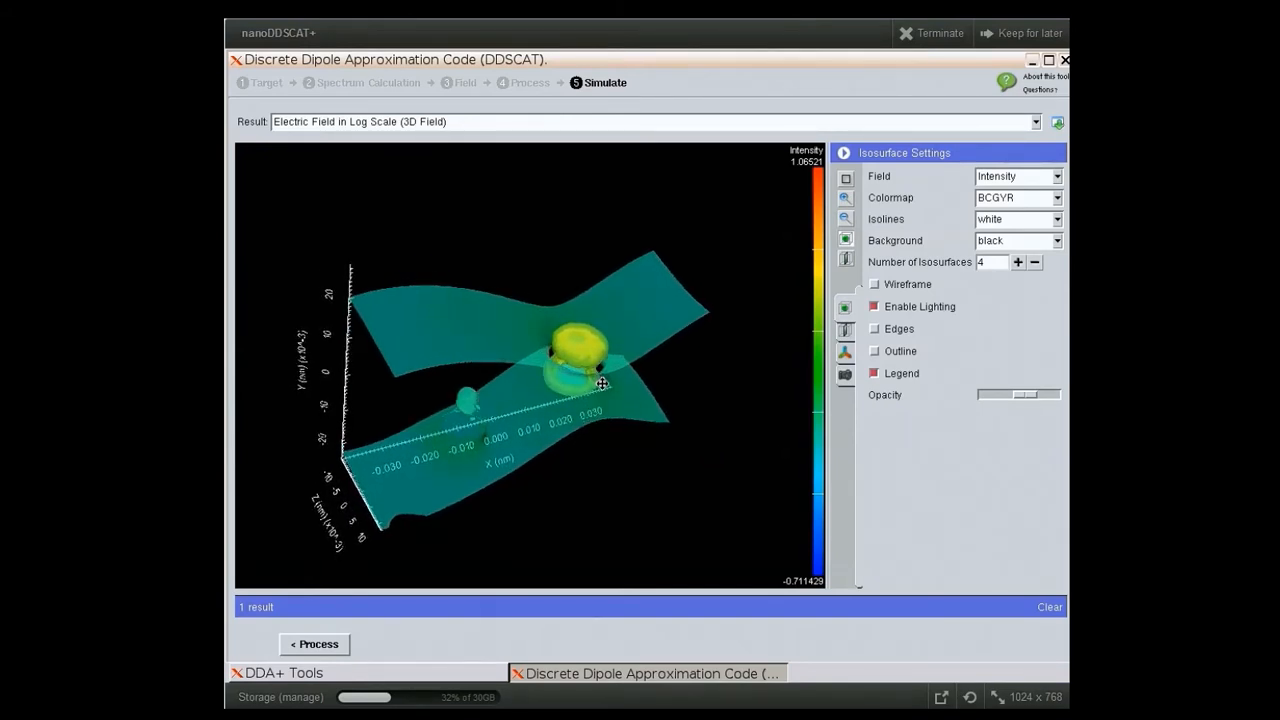
- Increase the number of isosurfaces of the log-scale 3D field to 9 and inspect the field around the target
{"action": "left_click", "coordinate": [1017, 262]}
{"action": "left_click", "coordinate": [1017, 262]}
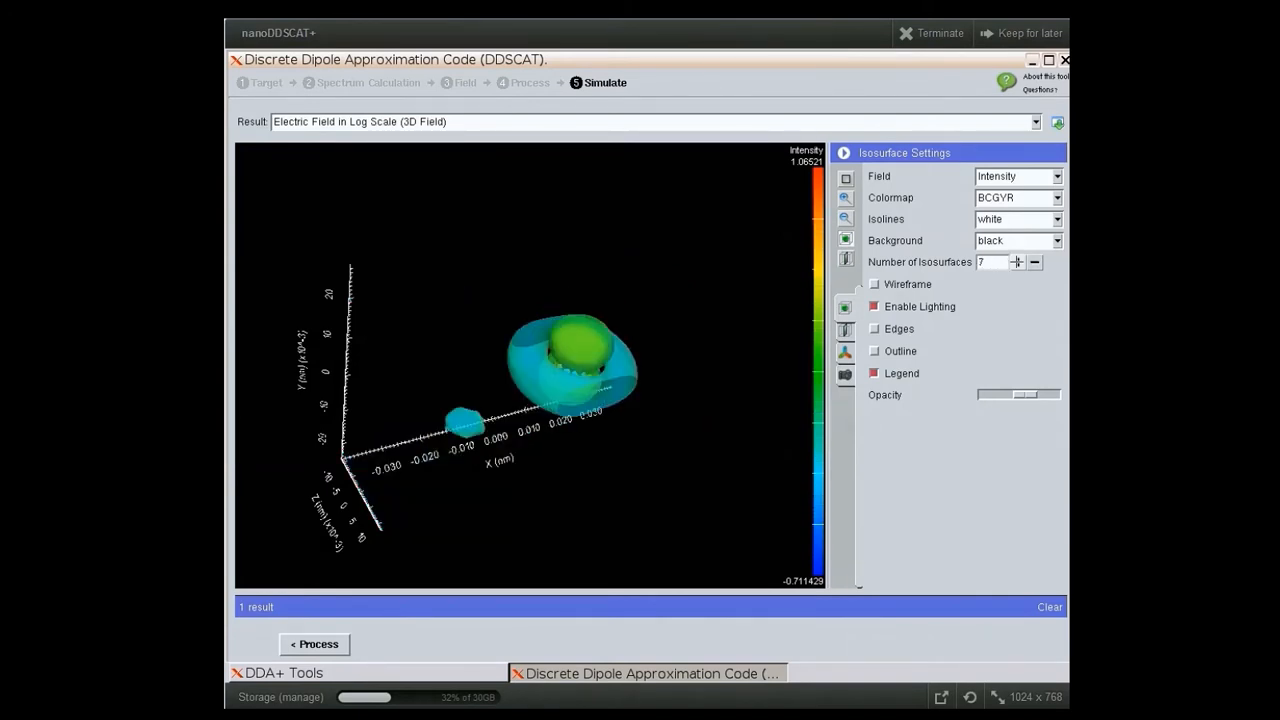
{"action": "left_click", "coordinate": [1017, 262]}
{"action": "left_click", "coordinate": [1017, 262]}
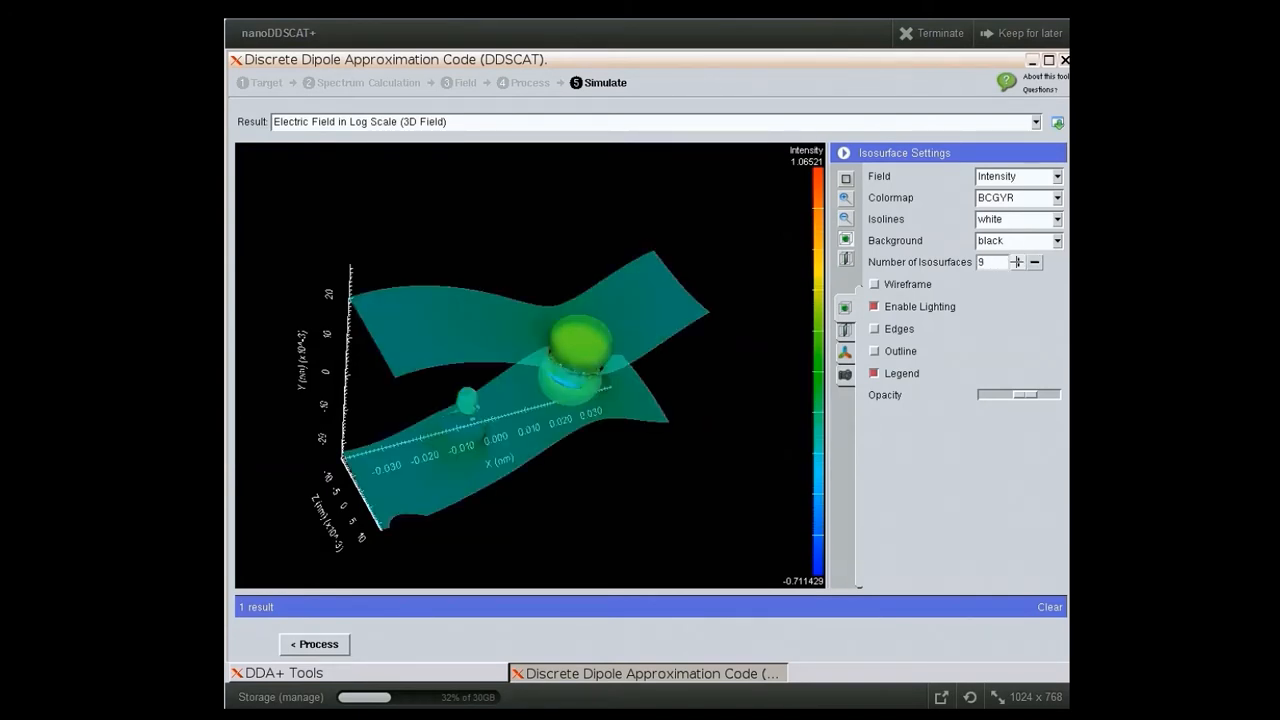
{"action": "left_click_drag", "start_coordinate": [623, 443], "coordinate": [530, 398]}
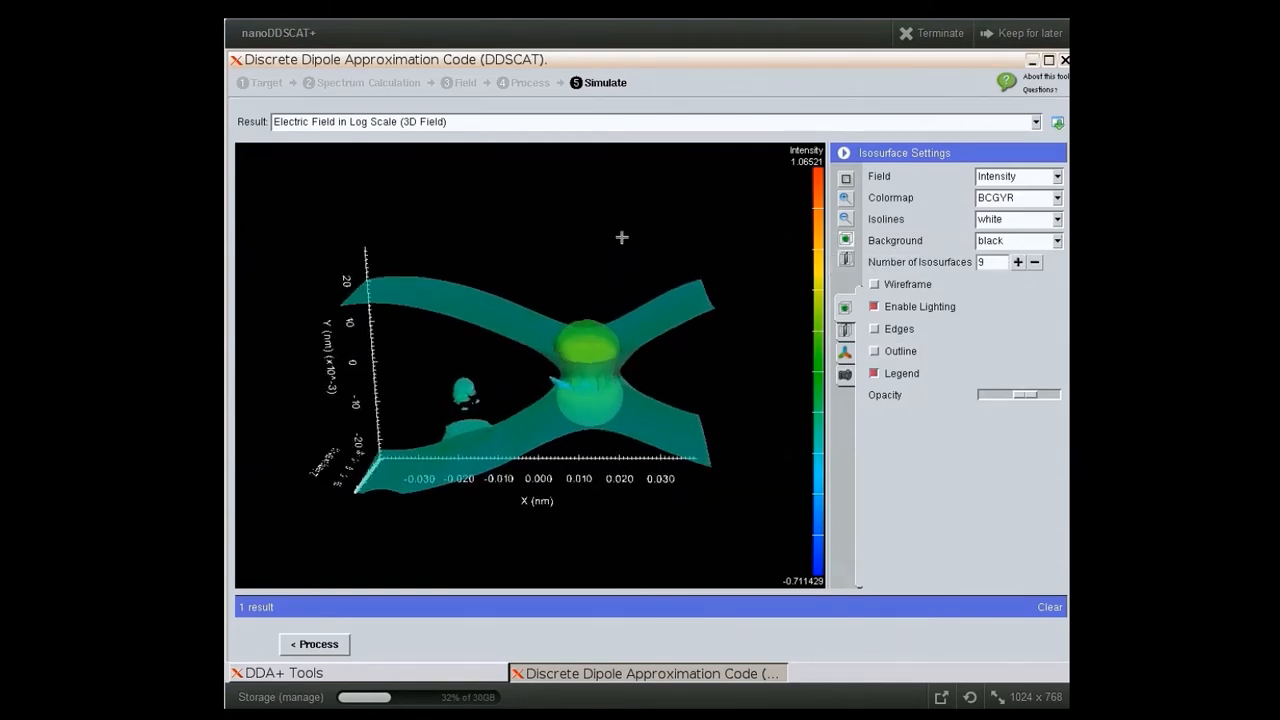
- Display the Timing Information result and the mtable (DDSCAT) output to review run times and material data
{"action": "left_click", "coordinate": [588, 123]}
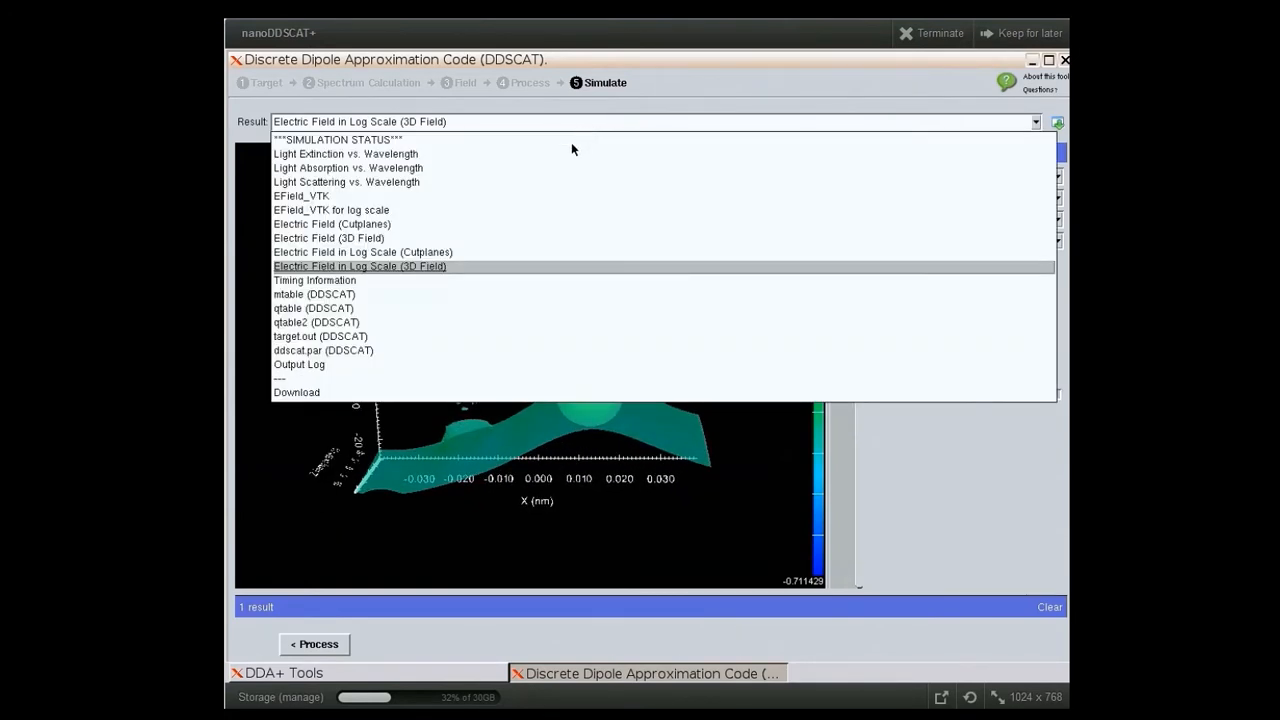
{"action": "left_click", "coordinate": [376, 280]}
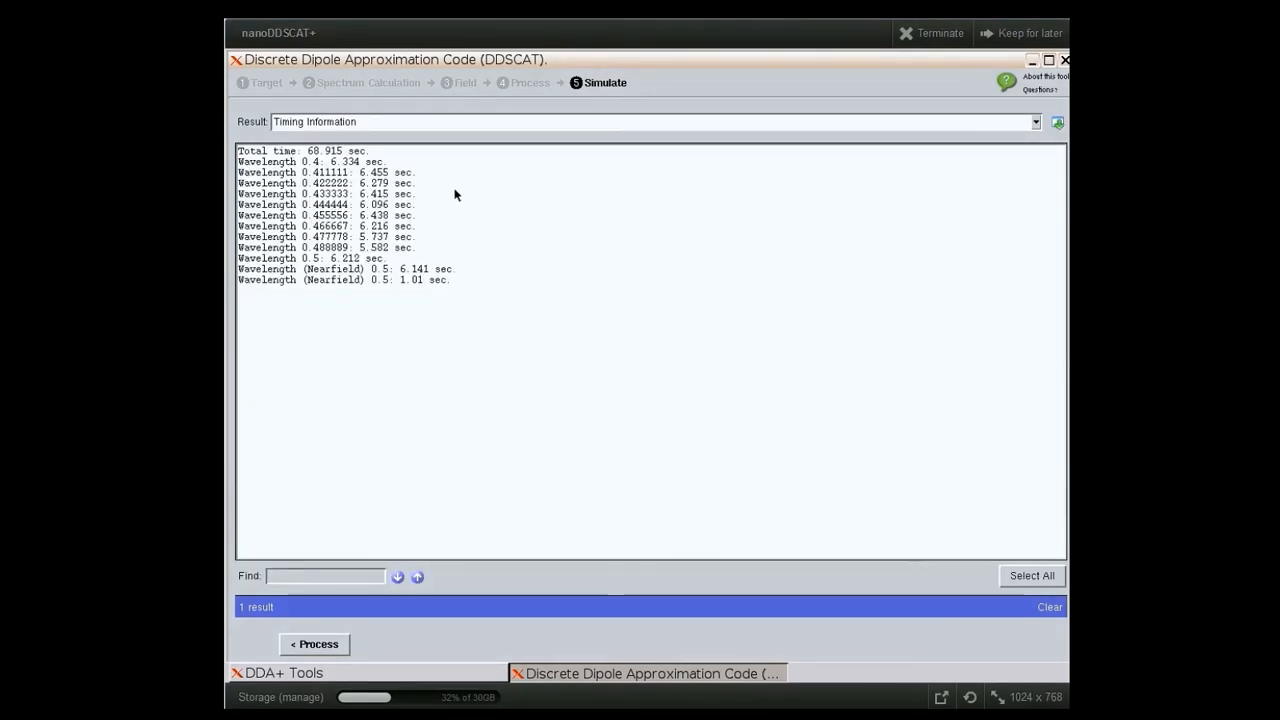
{"action": "left_click", "coordinate": [467, 121]}
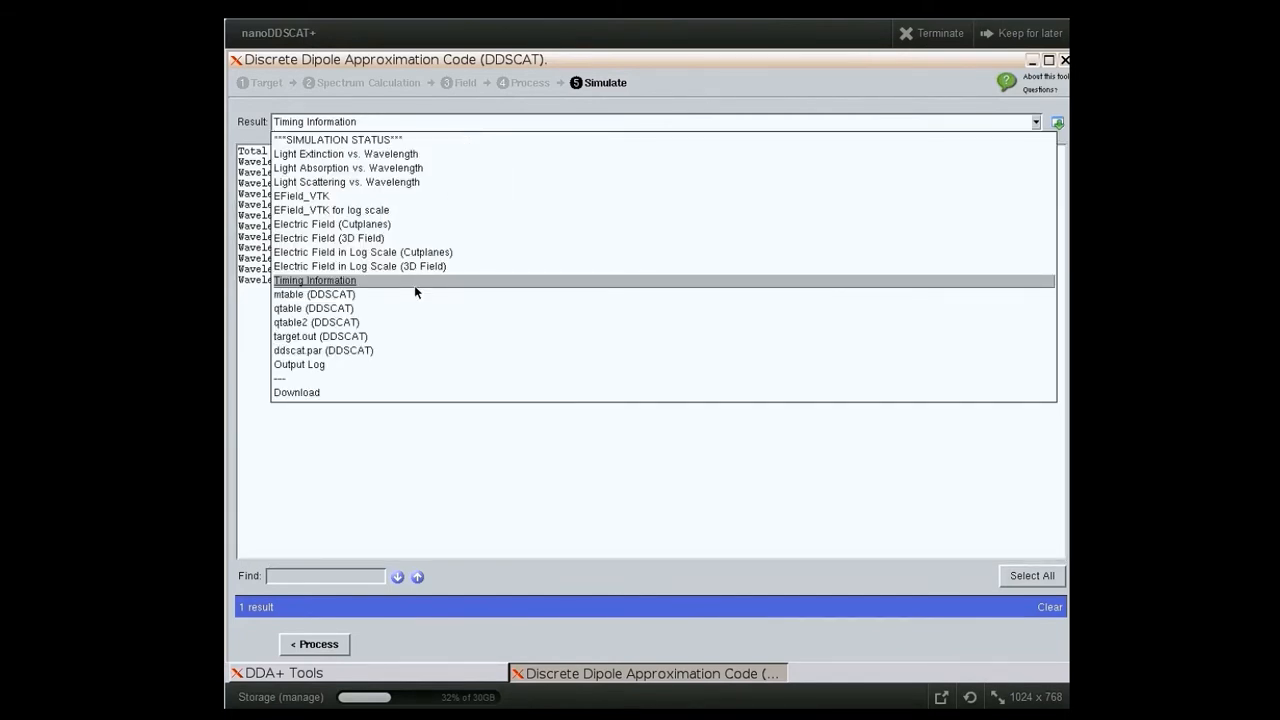
{"action": "left_click", "coordinate": [350, 295]}
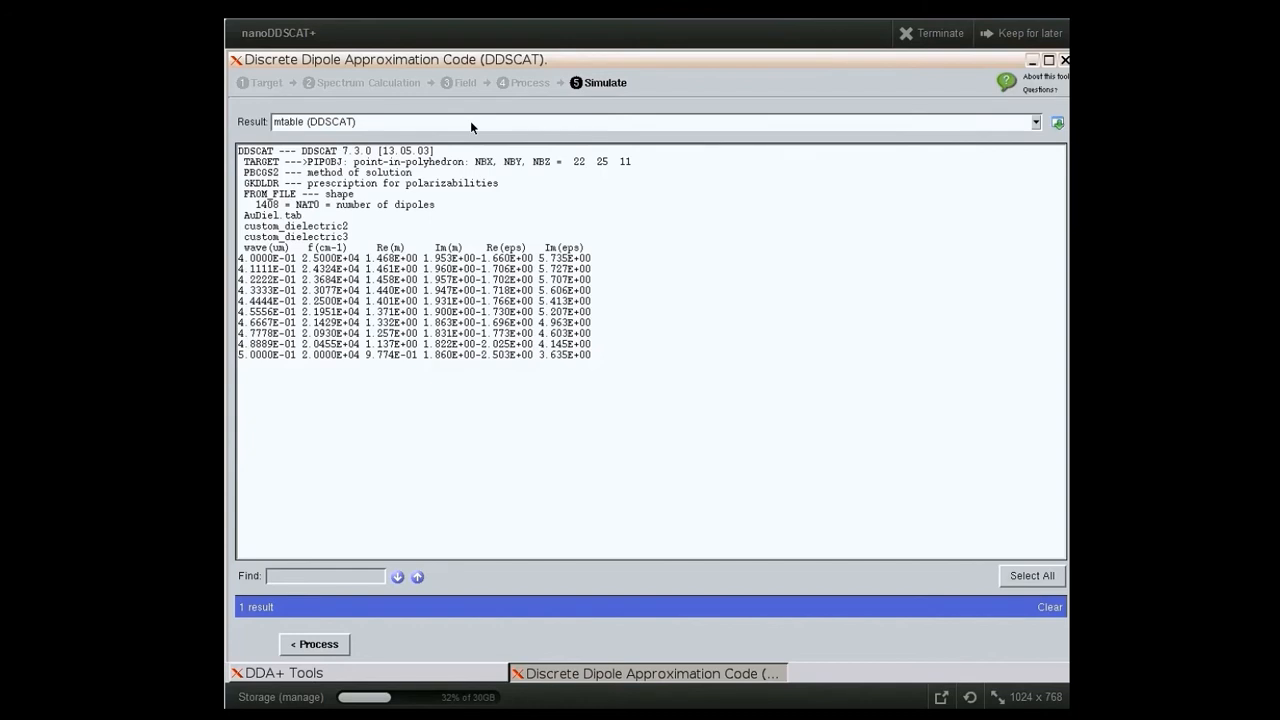
- Display the qtable (DDSCAT) and qtable2 (DDSCAT) outputs to review the efficiency factors per wavelength
{"action": "left_click", "coordinate": [884, 125]}
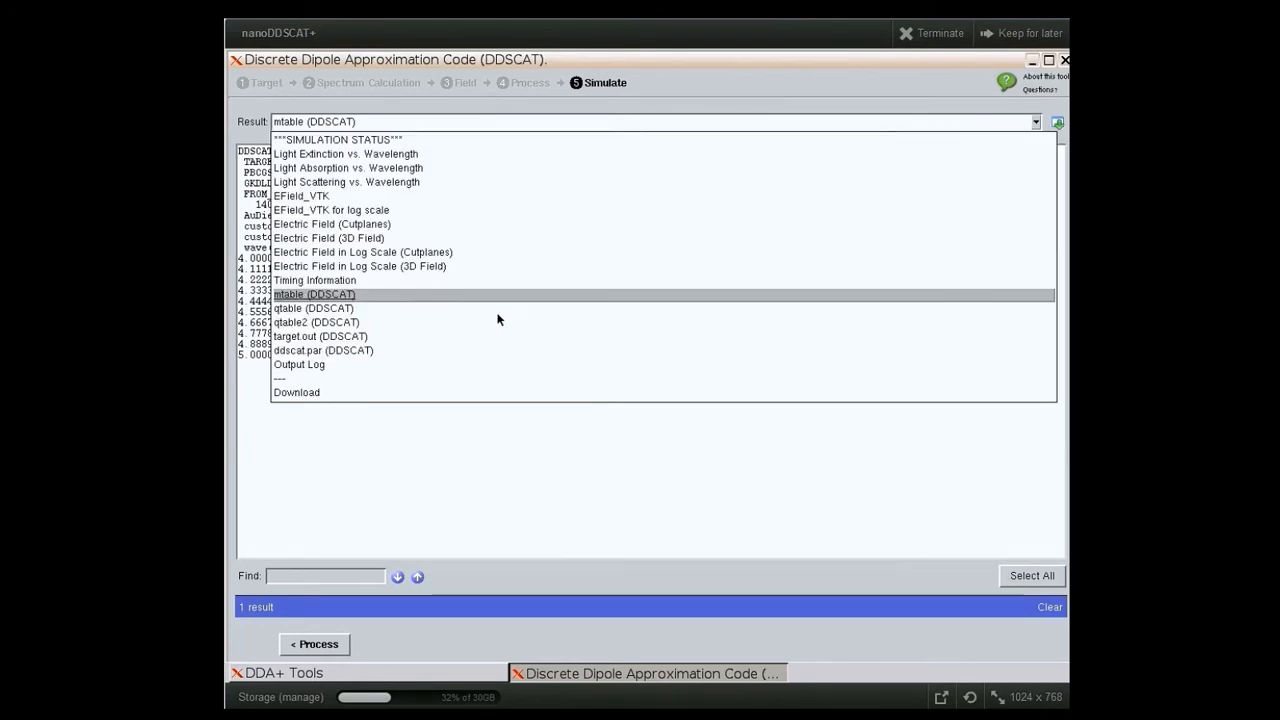
{"action": "left_click", "coordinate": [463, 308]}
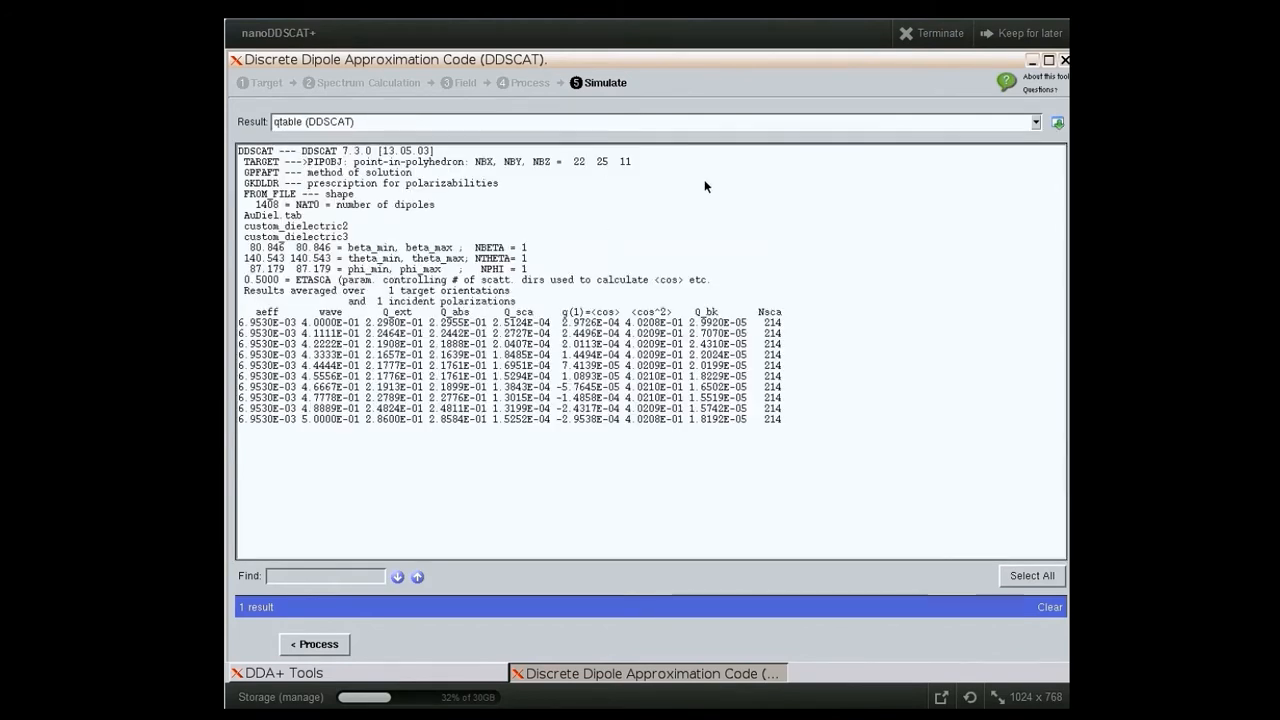
{"action": "left_click", "coordinate": [831, 121]}
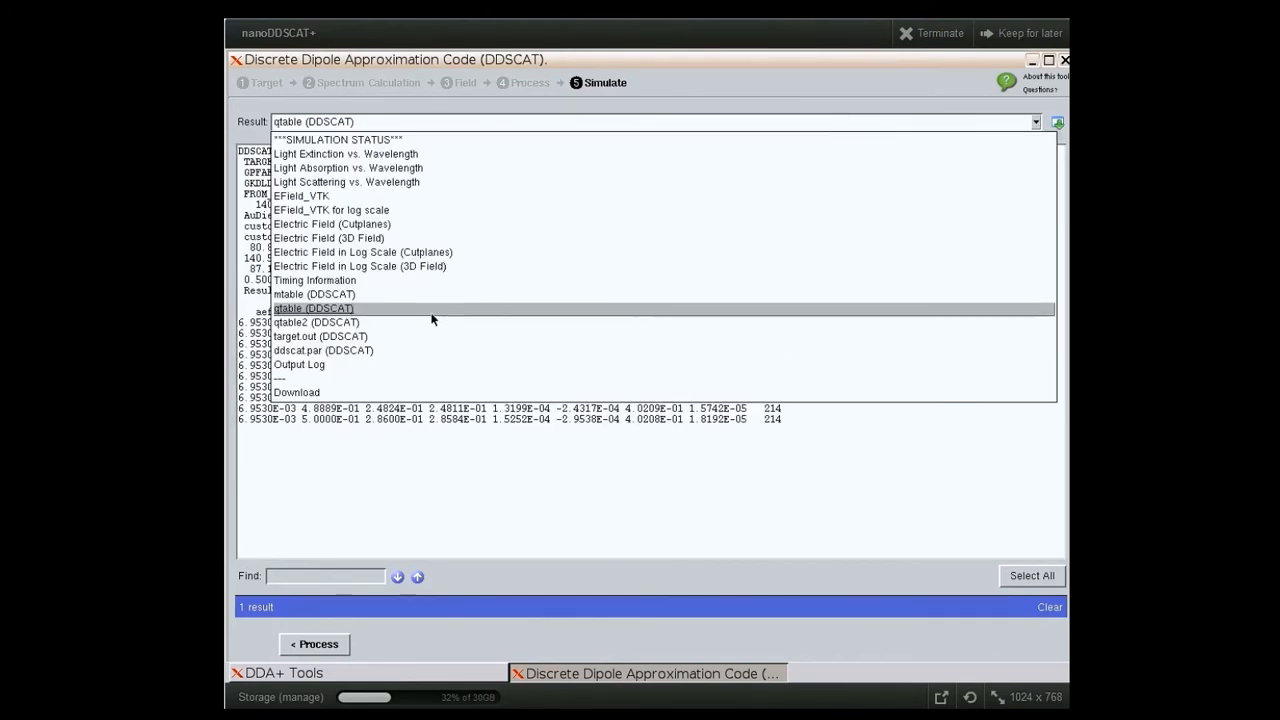
{"action": "left_click", "coordinate": [417, 322]}
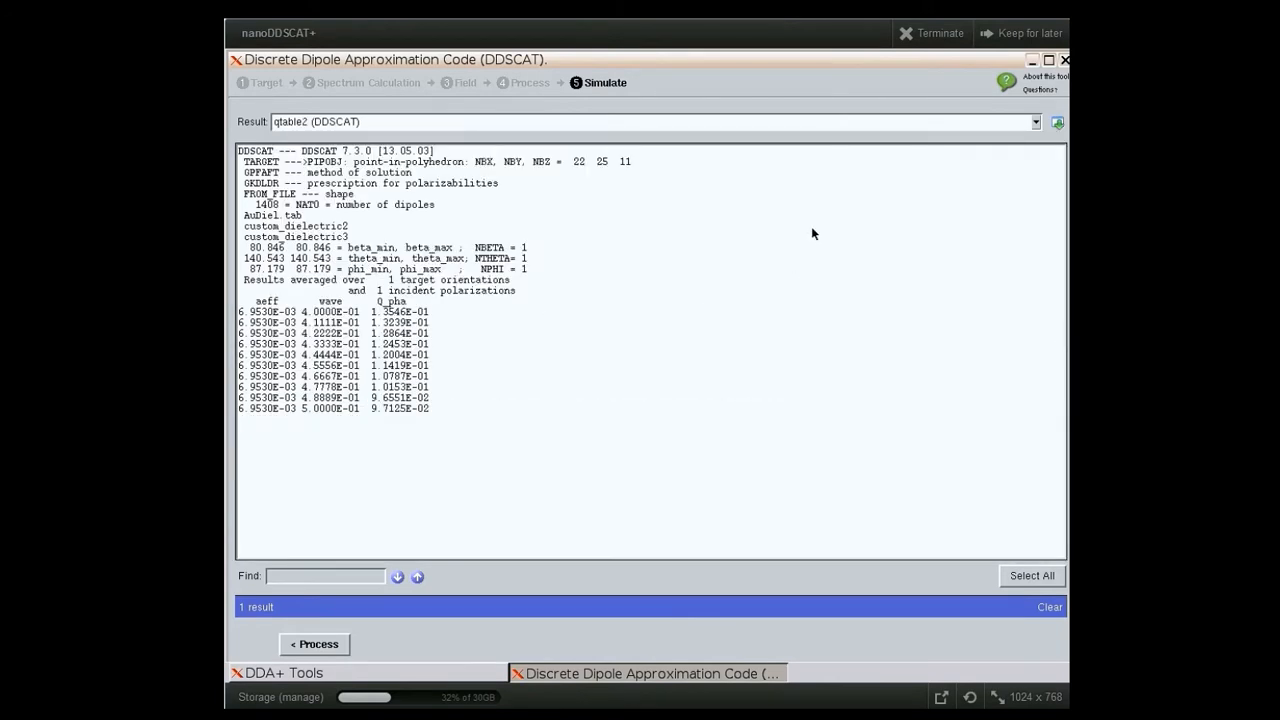
- Display the target.out (DDSCAT) dipole list and the ddscat.par (DDSCAT) parameter file
{"action": "left_click", "coordinate": [778, 121]}
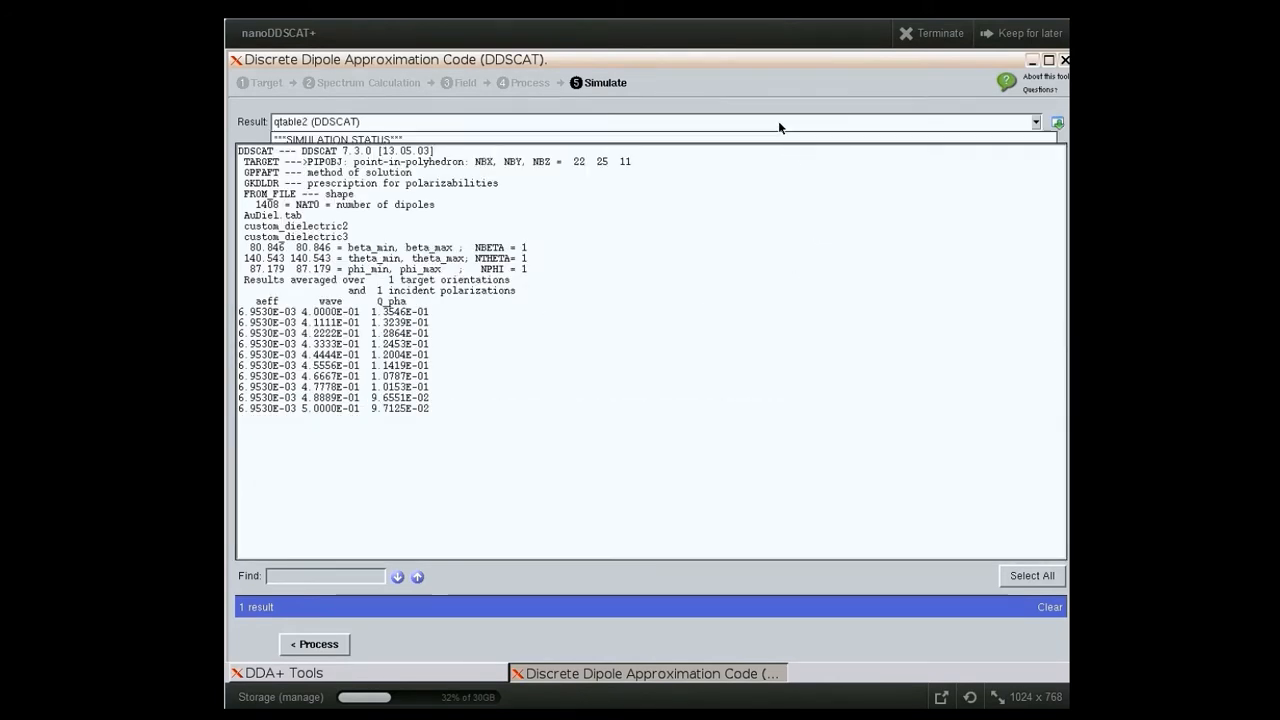
{"action": "left_click", "coordinate": [388, 337]}
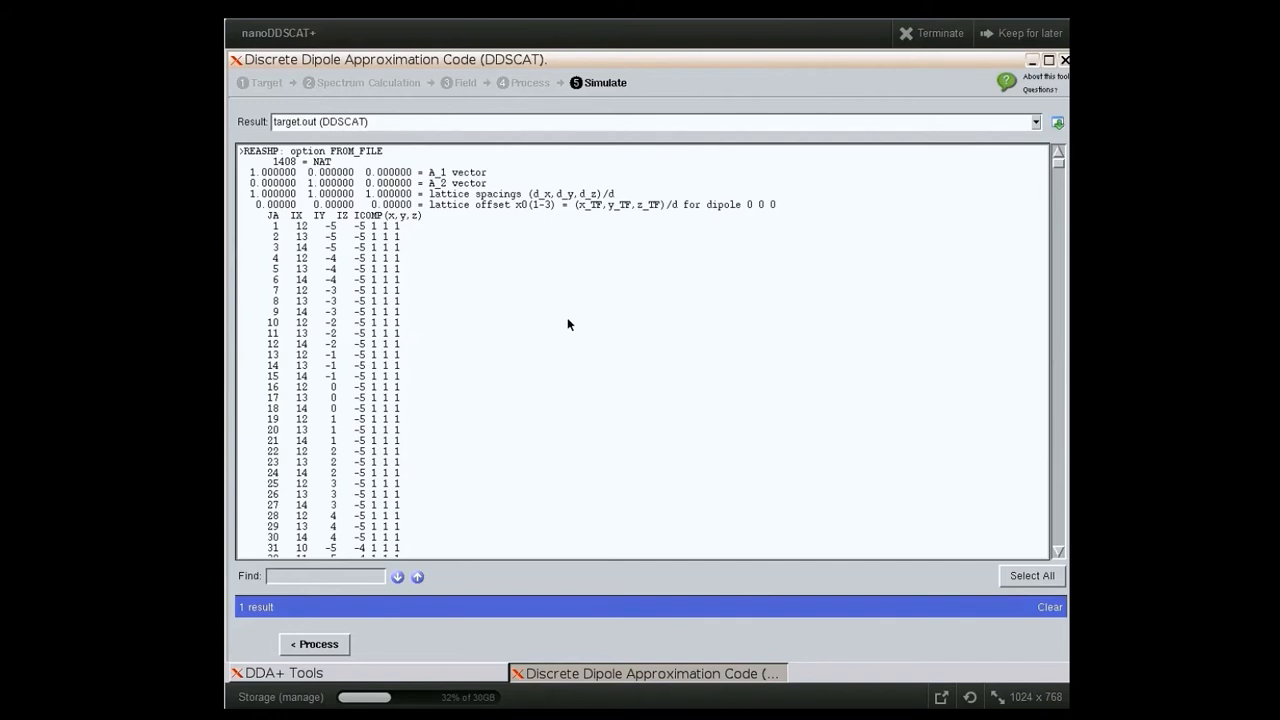
{"action": "left_click", "coordinate": [572, 121]}
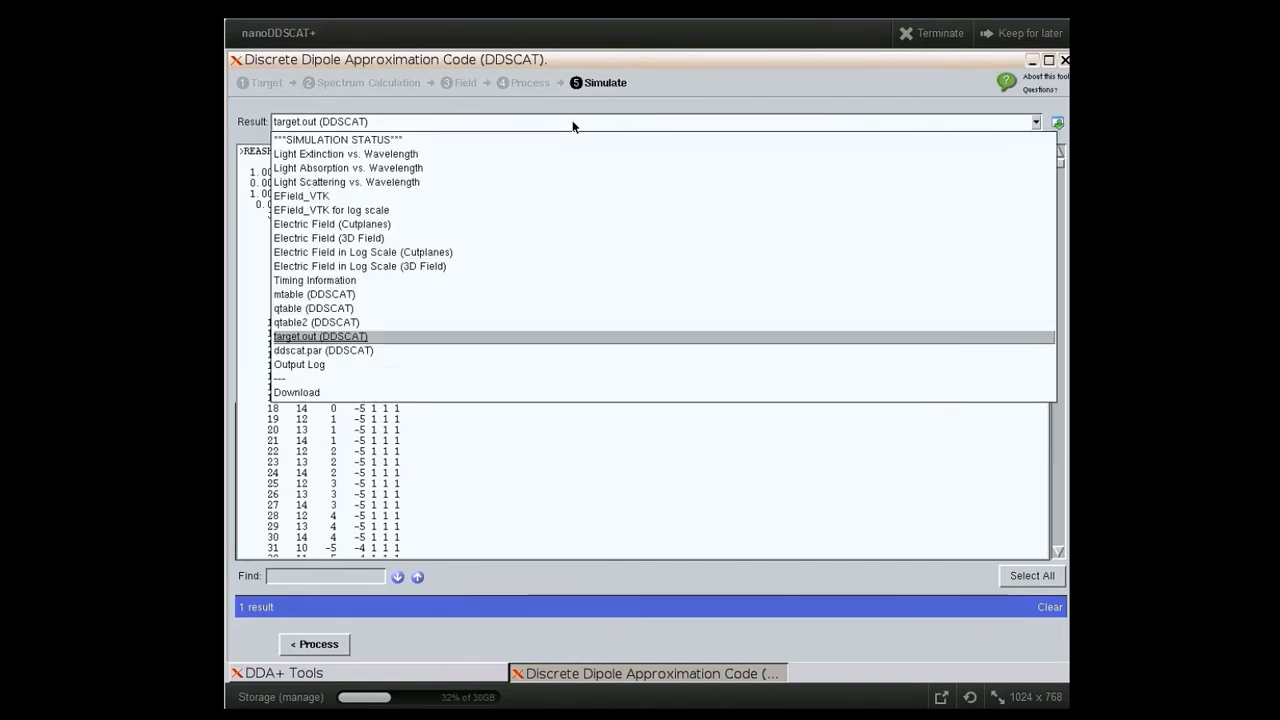
{"action": "left_click", "coordinate": [375, 350]}
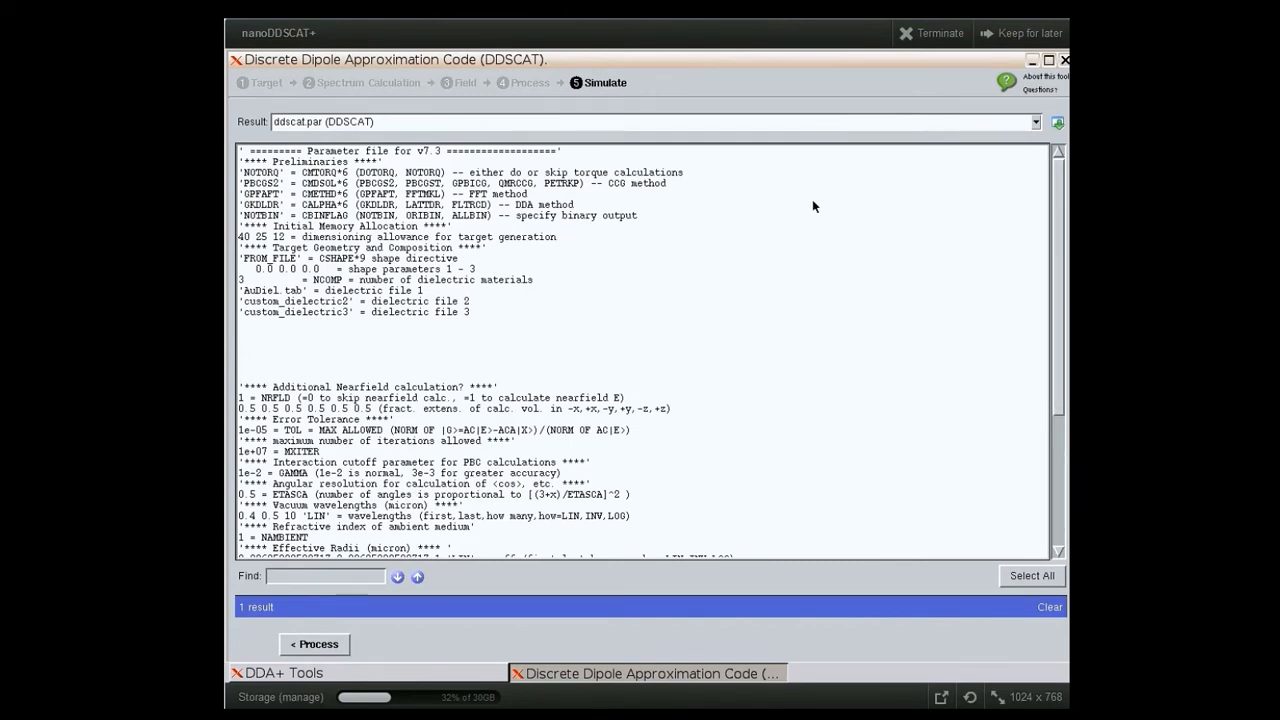
- Display the Output Log and read through it to the end
{"action": "left_click", "coordinate": [719, 123]}
{"action": "left_click", "coordinate": [390, 364]}
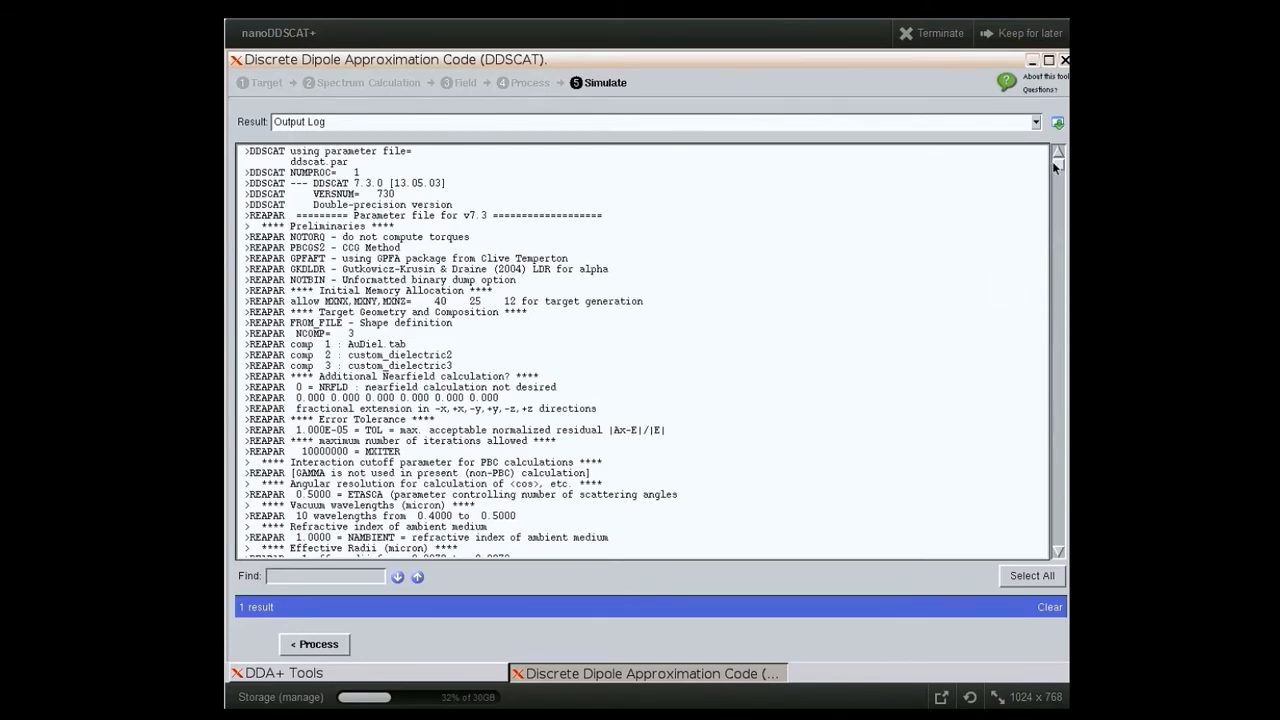
{"action": "left_click_drag", "start_coordinate": [1057, 166], "coordinate": [1047, 551]}
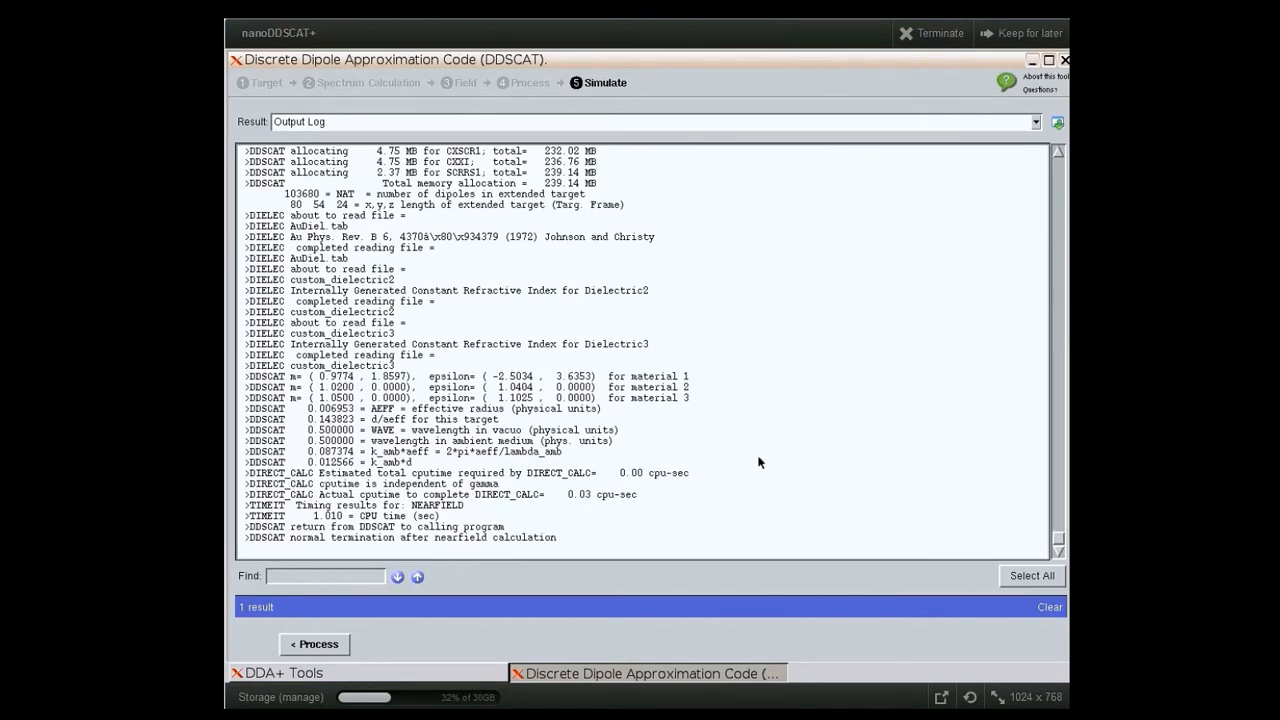
- Display the SIMULATION STATUS result and open its downloadable copy in a separate window
{"action": "left_click", "coordinate": [413, 122]}
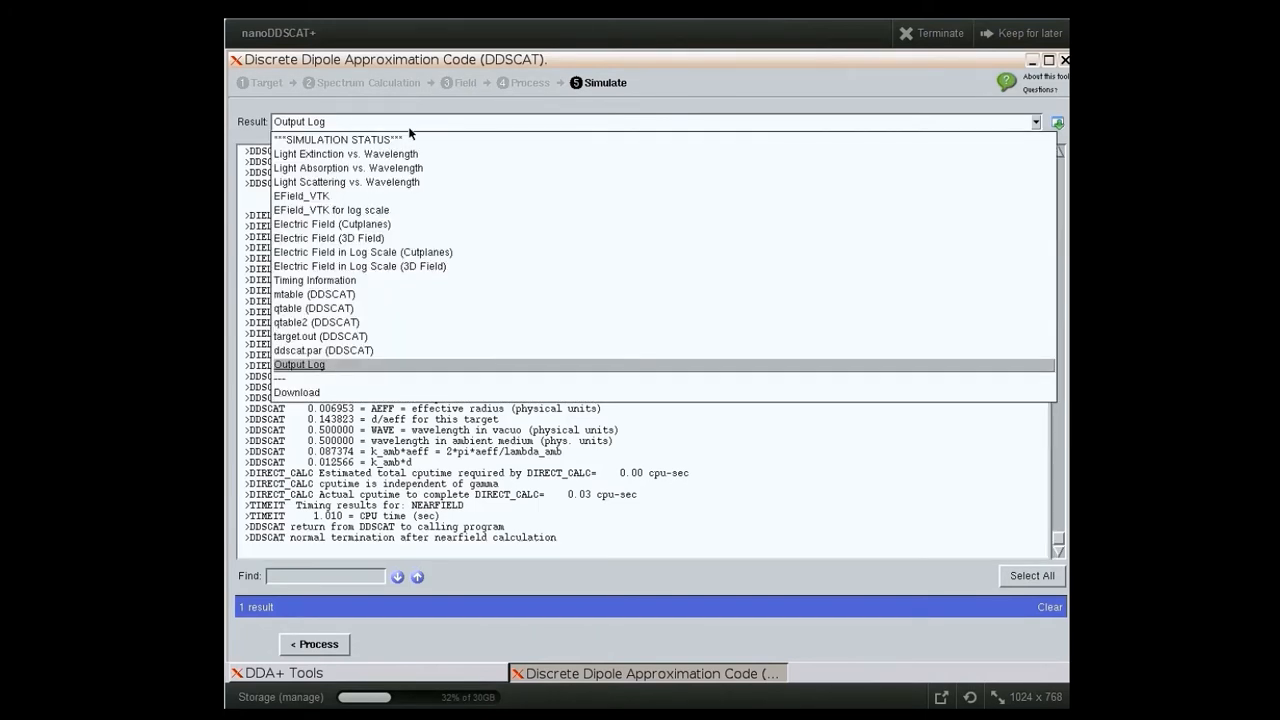
{"action": "left_click", "coordinate": [408, 139]}
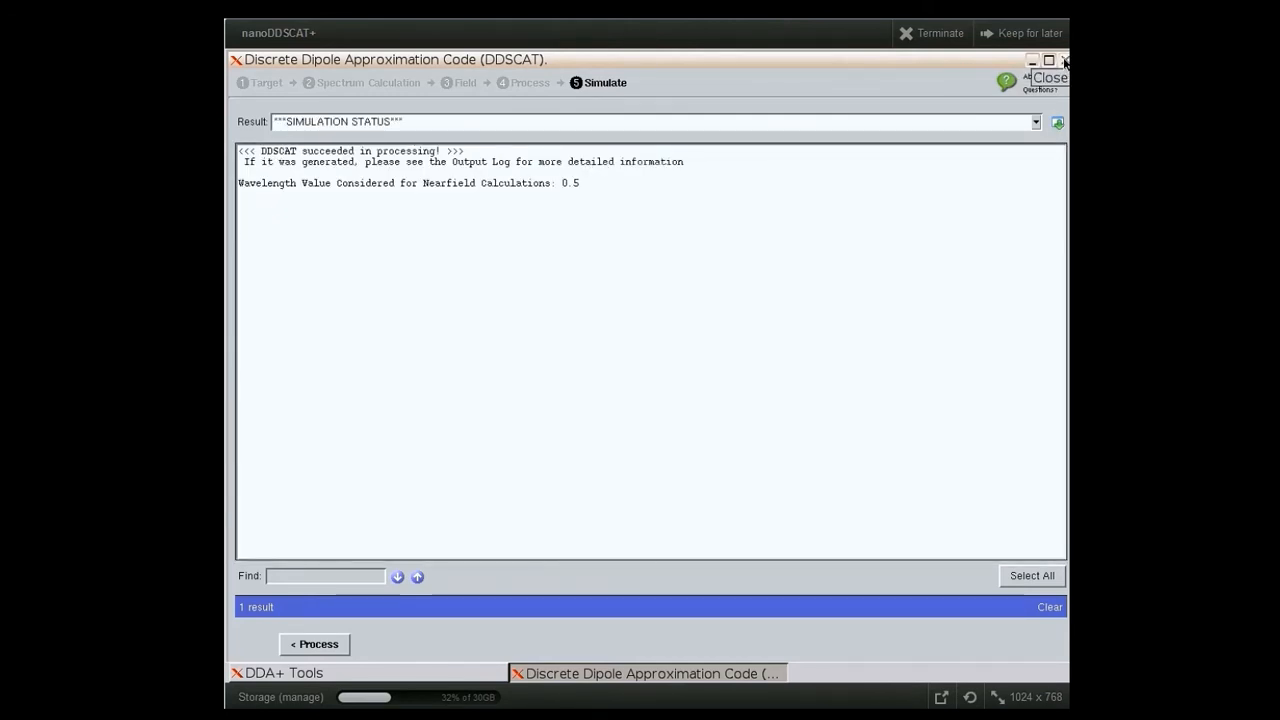
{"action": "left_click", "coordinate": [1057, 123]}
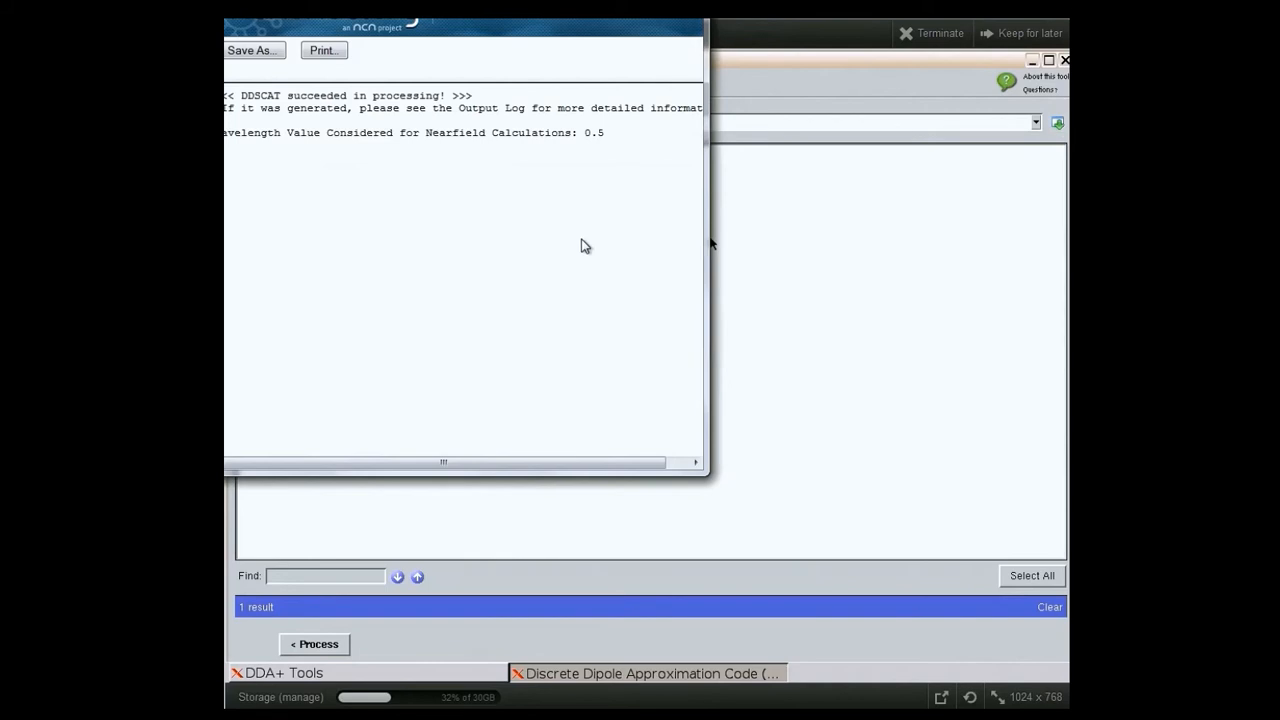
{"action": "left_click", "coordinate": [712, 243]}
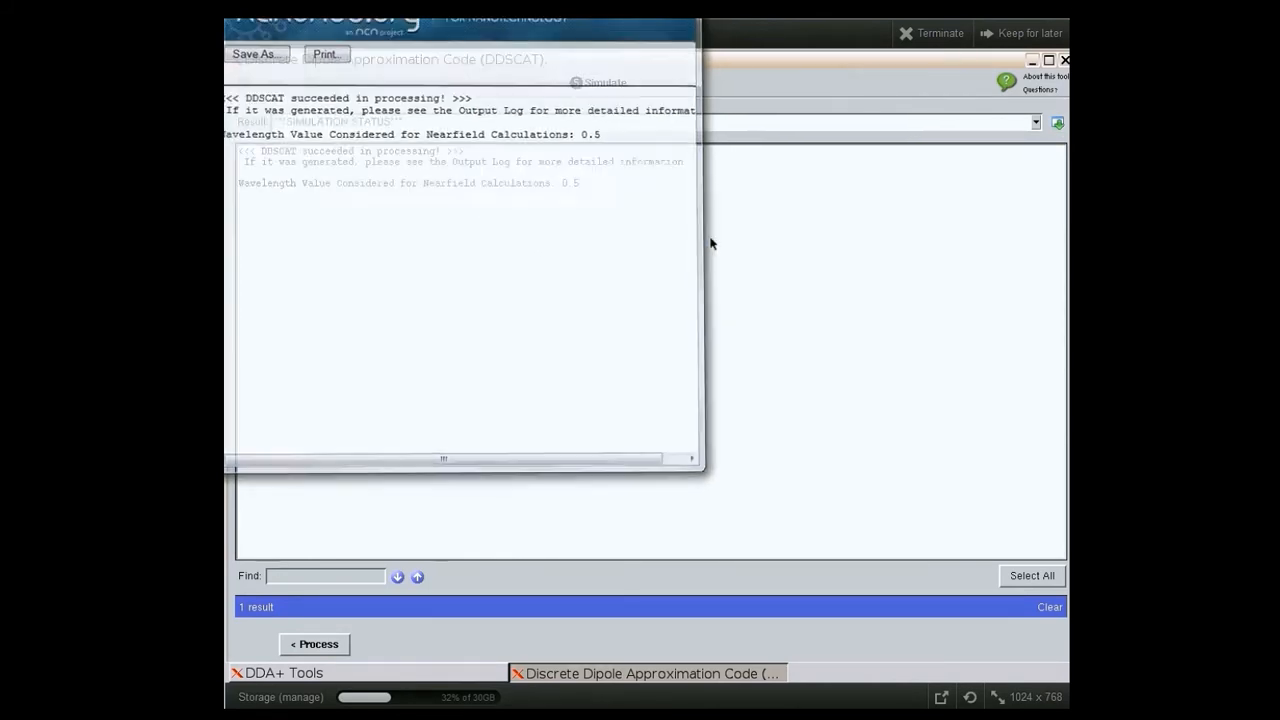
- Display the Electric Field (3D Field) result and check its download formats, VTK data file and image file, without downloading
{"action": "left_click", "coordinate": [565, 122]}
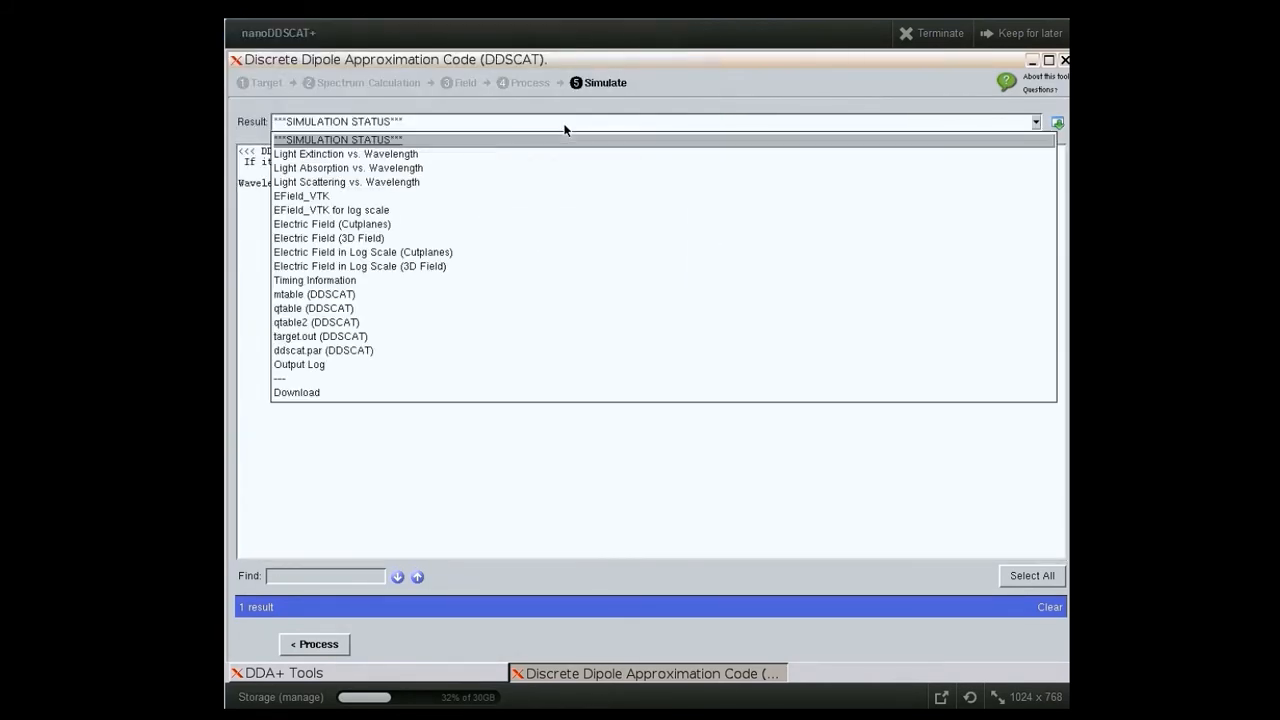
{"action": "left_click", "coordinate": [330, 238]}
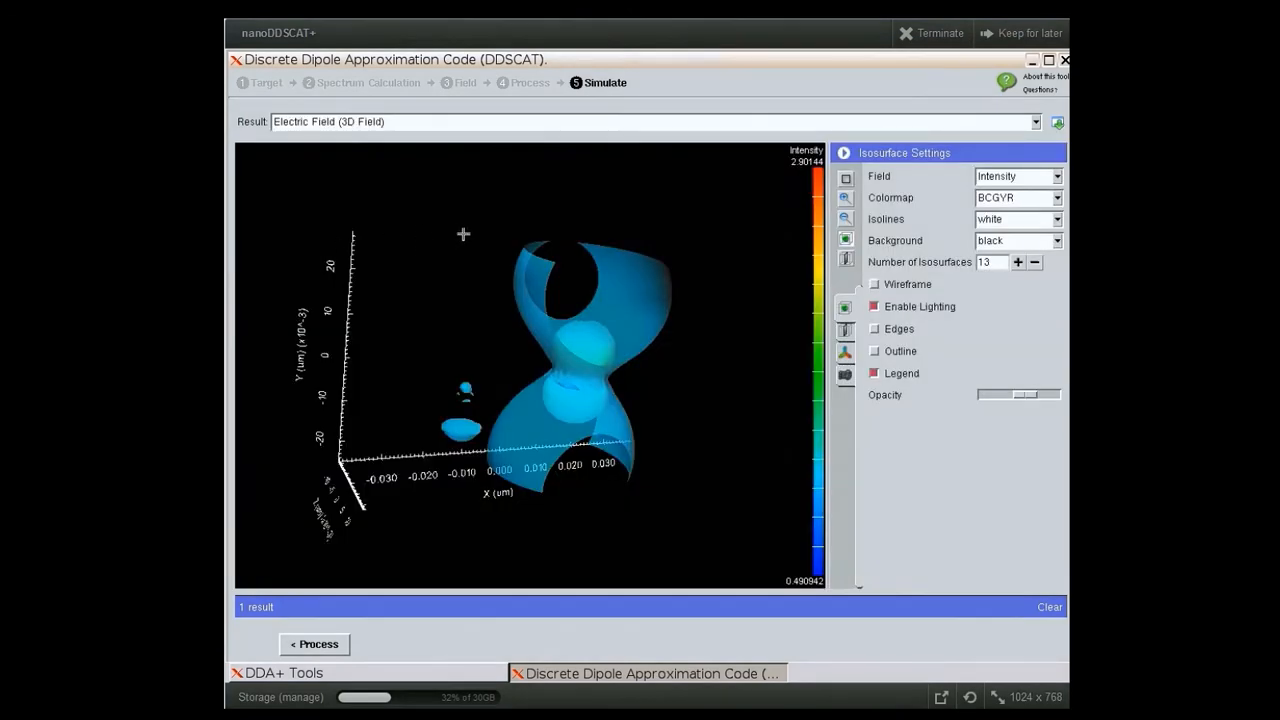
{"action": "left_click", "coordinate": [1057, 122]}
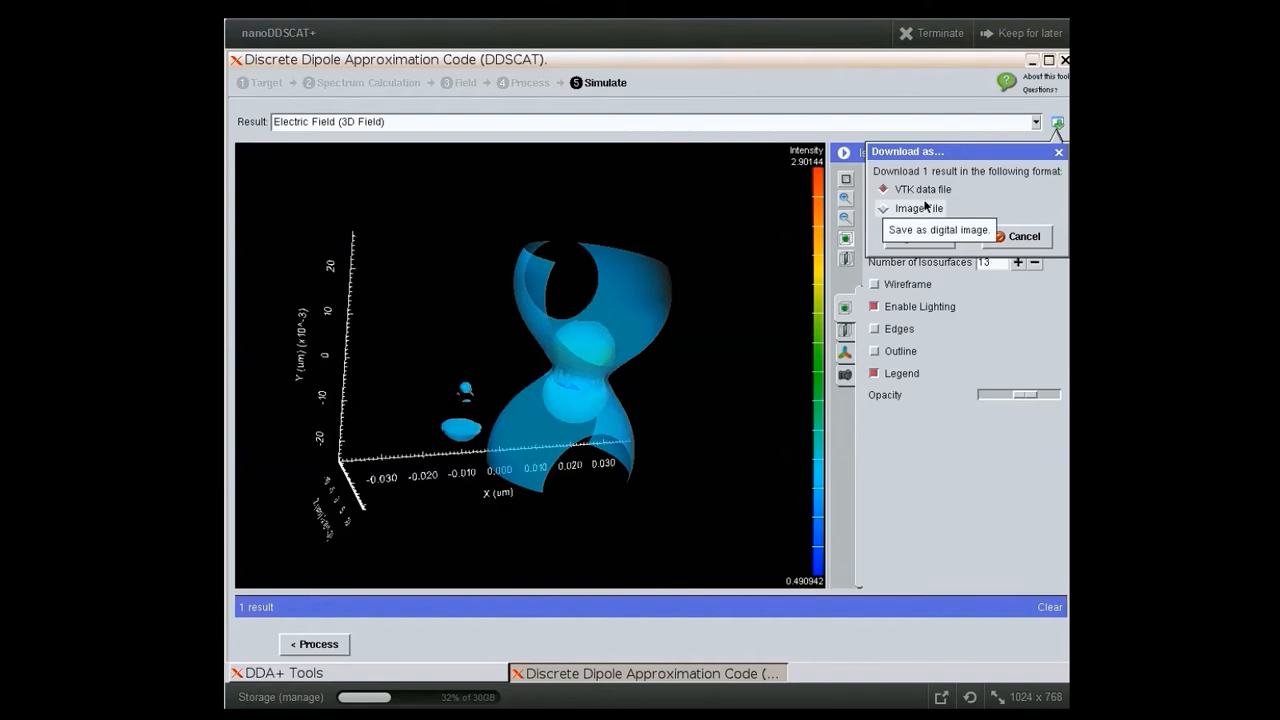
{"action": "left_click", "coordinate": [1021, 236]}
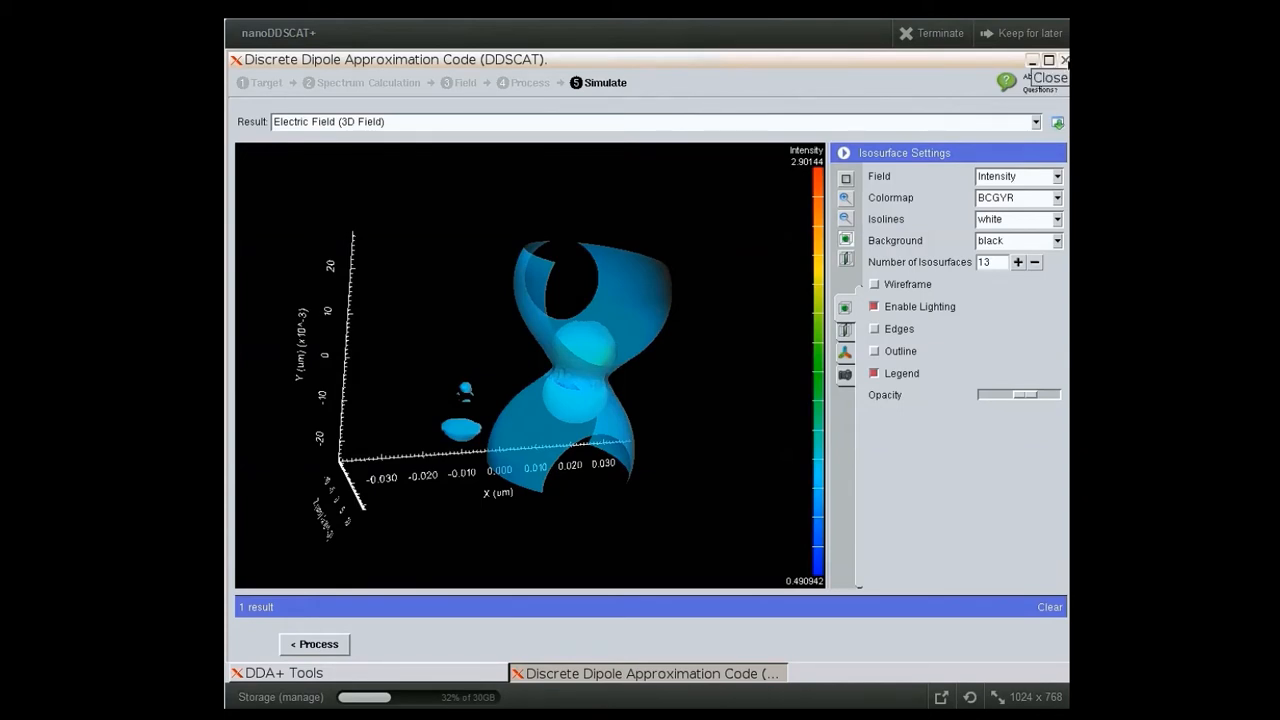
- Close the Discrete Dipole Approximation Code (DDSCAT) window to return to the DDA+ Tools launcher
{"action": "left_click", "coordinate": [1064, 60]}
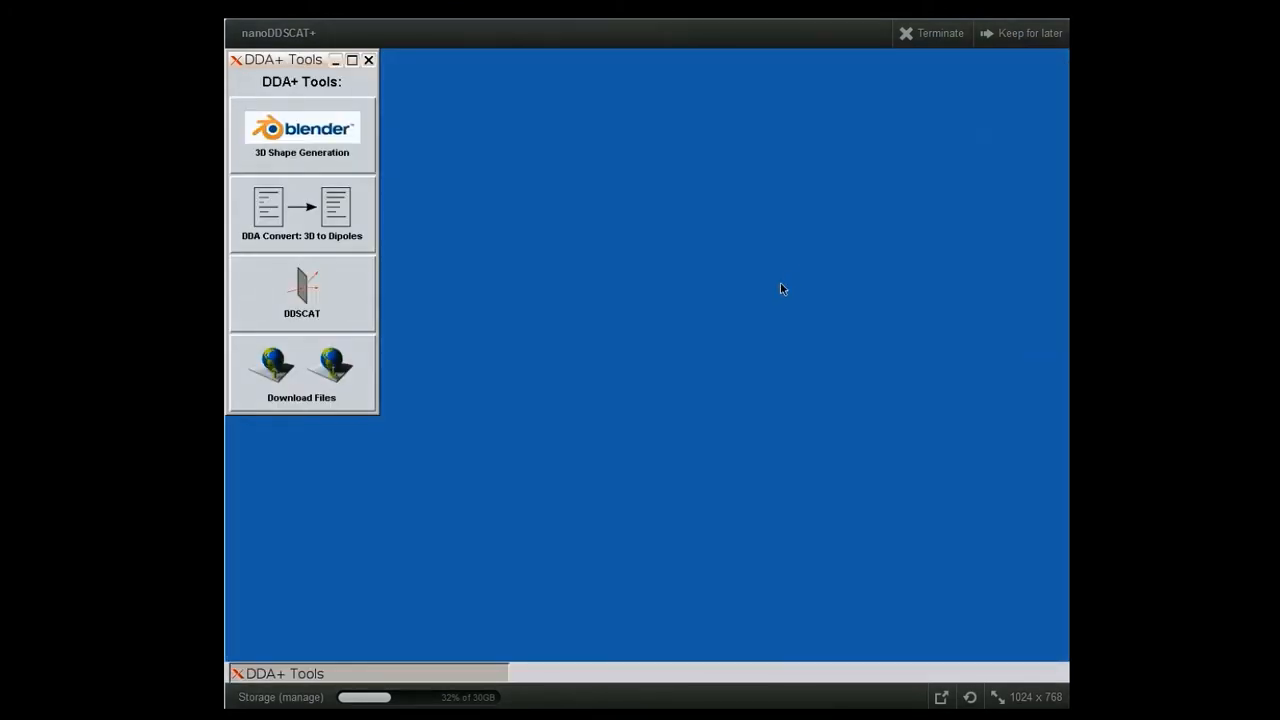